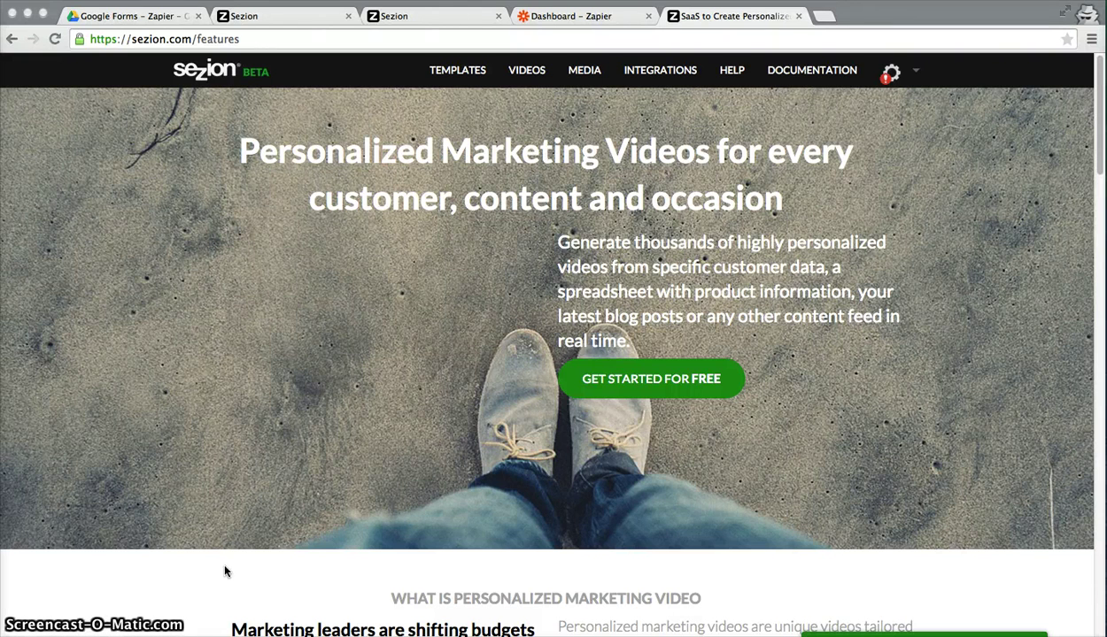
# Leave Sezion's features page and switch to the 'Dashboard – Zapier' tab listing existing zaps.
pyautogui.click(163, 41)
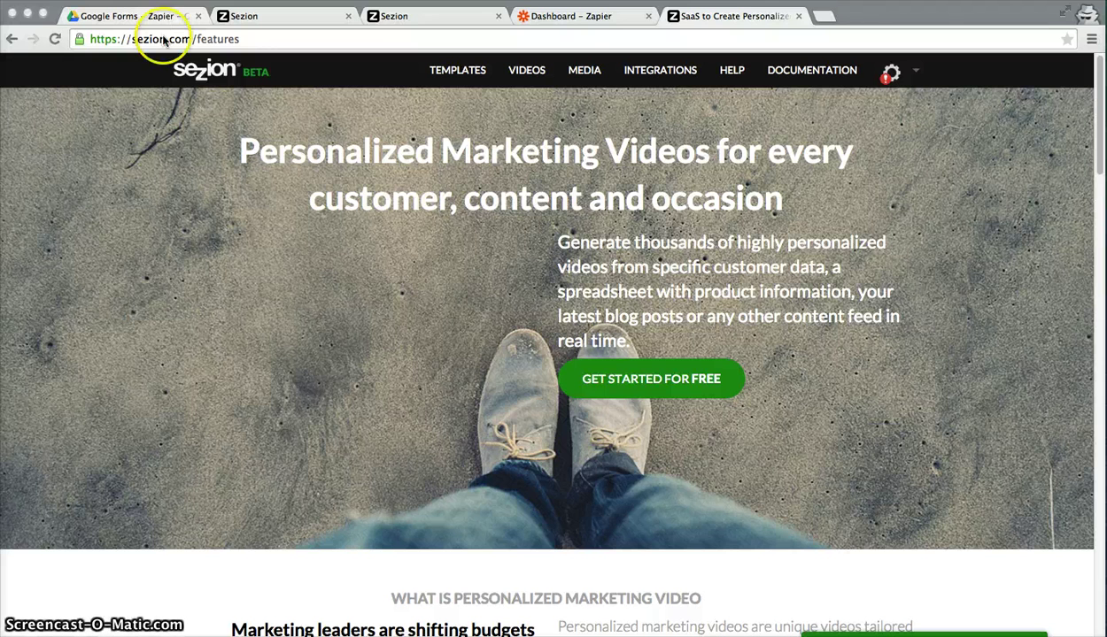
pyautogui.click(575, 17)
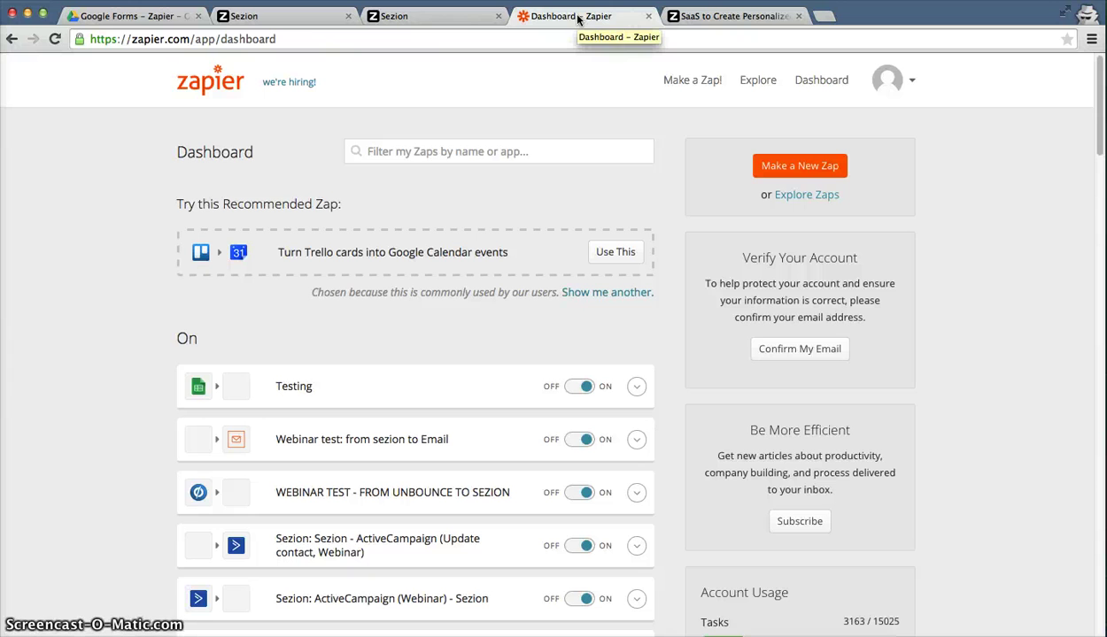
# Switch to the Sezion tab showing the template's VIDEOS page.
pyautogui.click(571, 13)
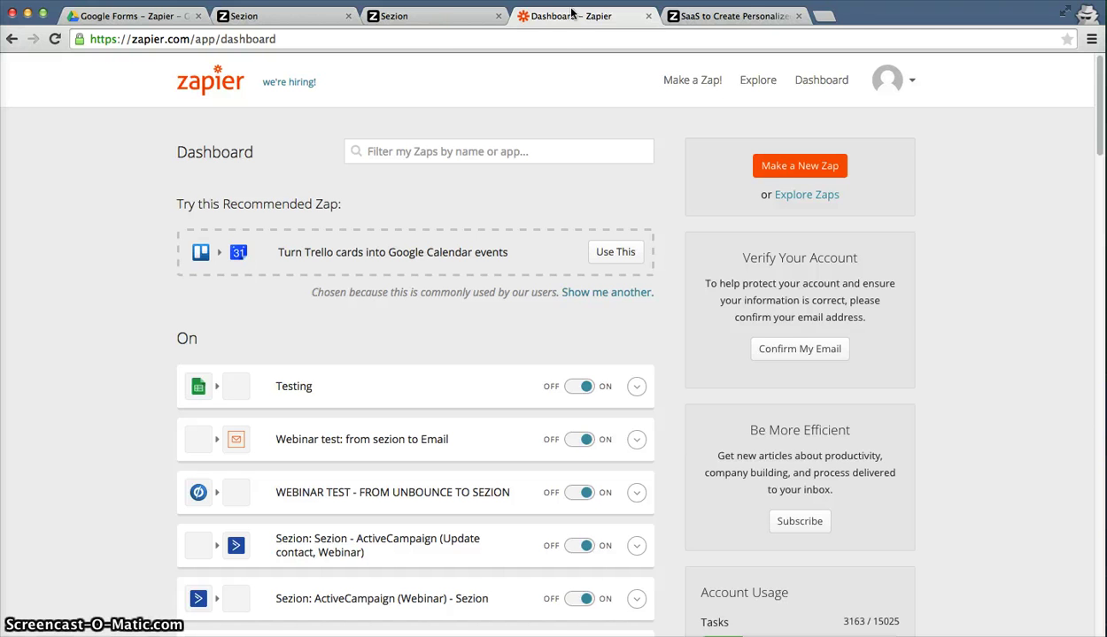
# Open the newest video's .webm file from FILES > DOWNLOAD in a new tab and play it.
pyautogui.click(233, 16)
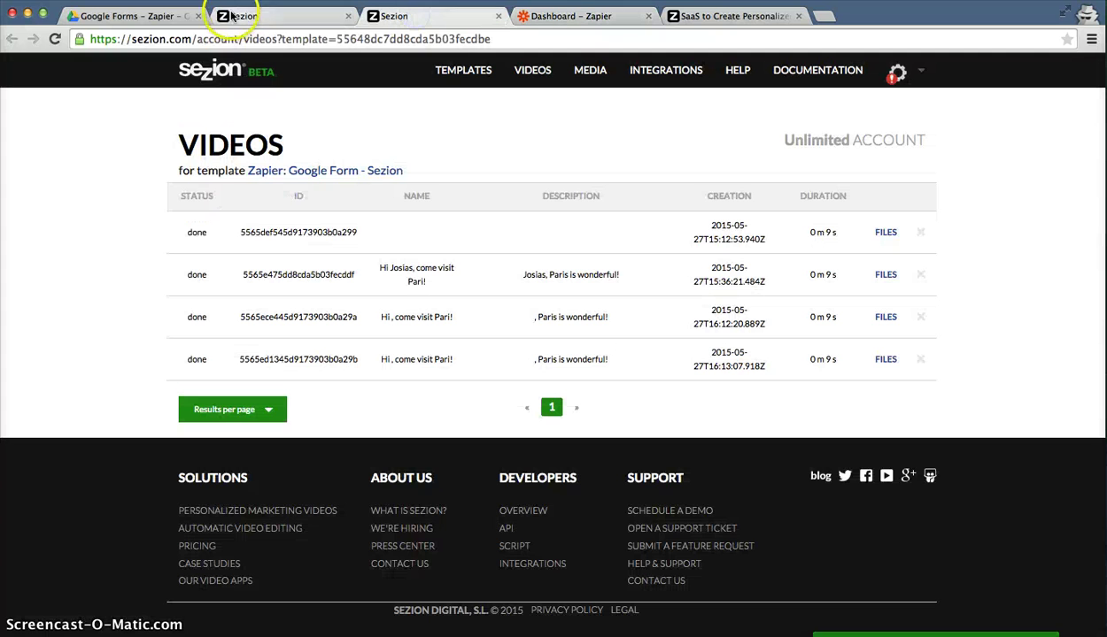
pyautogui.click(164, 17)
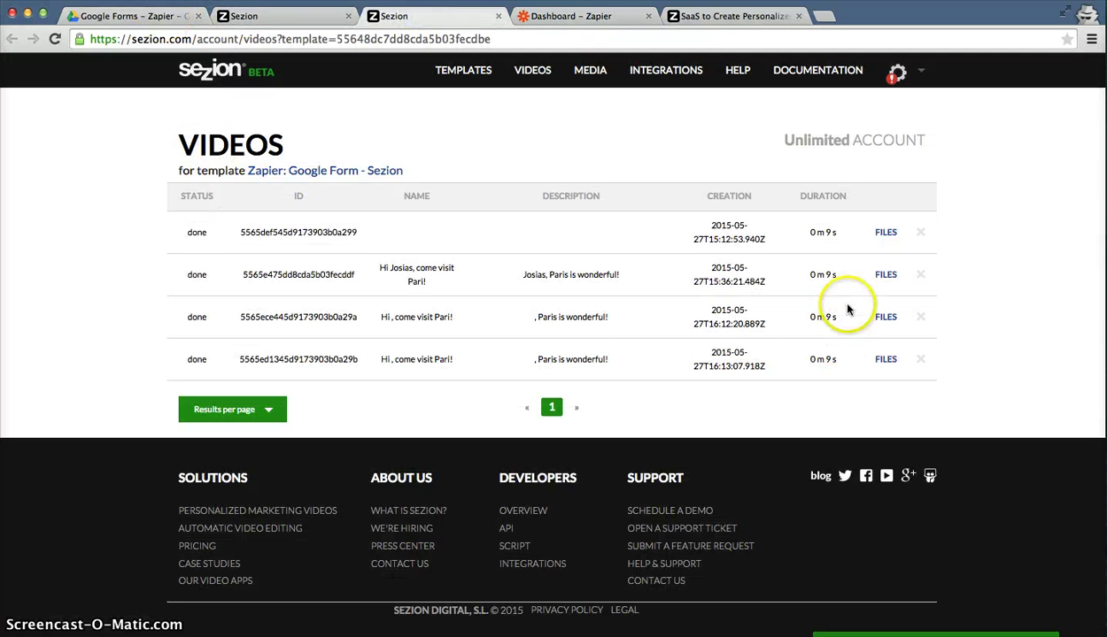
pyautogui.click(886, 232)
pyautogui.click(1029, 306)
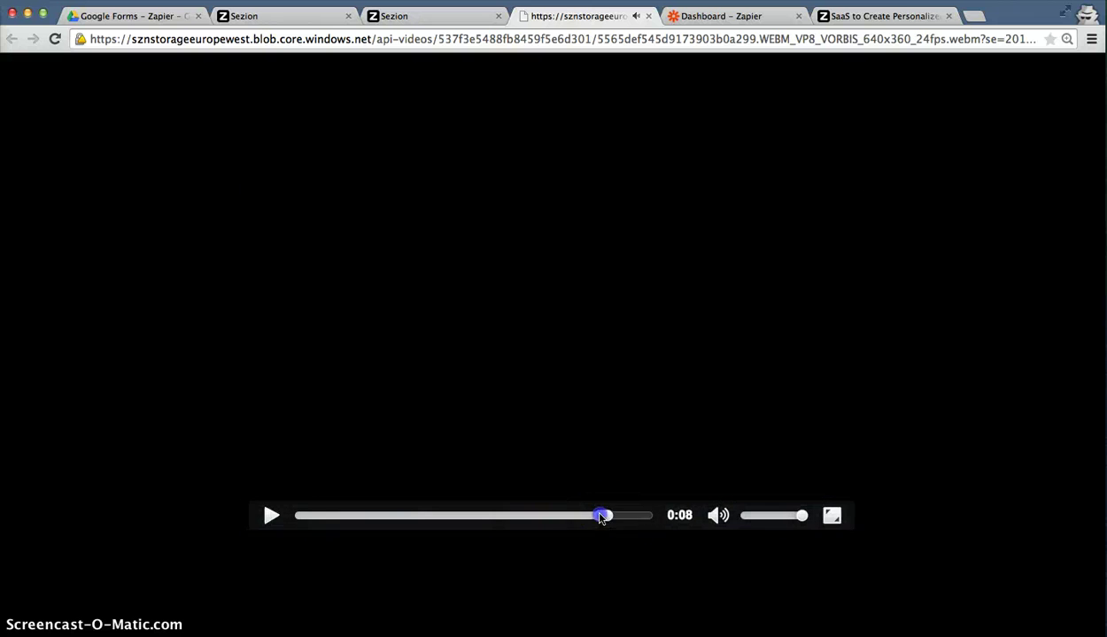
# Replay the Paris video, pause at 0:02, jump to the 0:06 logo scene, then return to the template page.
pyautogui.click(272, 517)
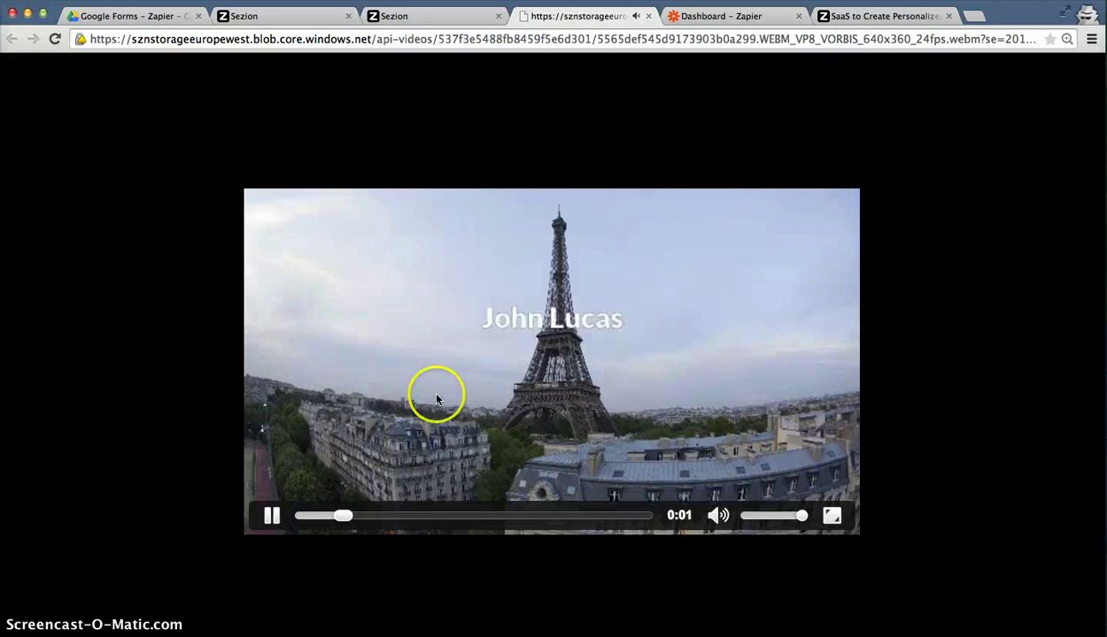
pyautogui.click(272, 517)
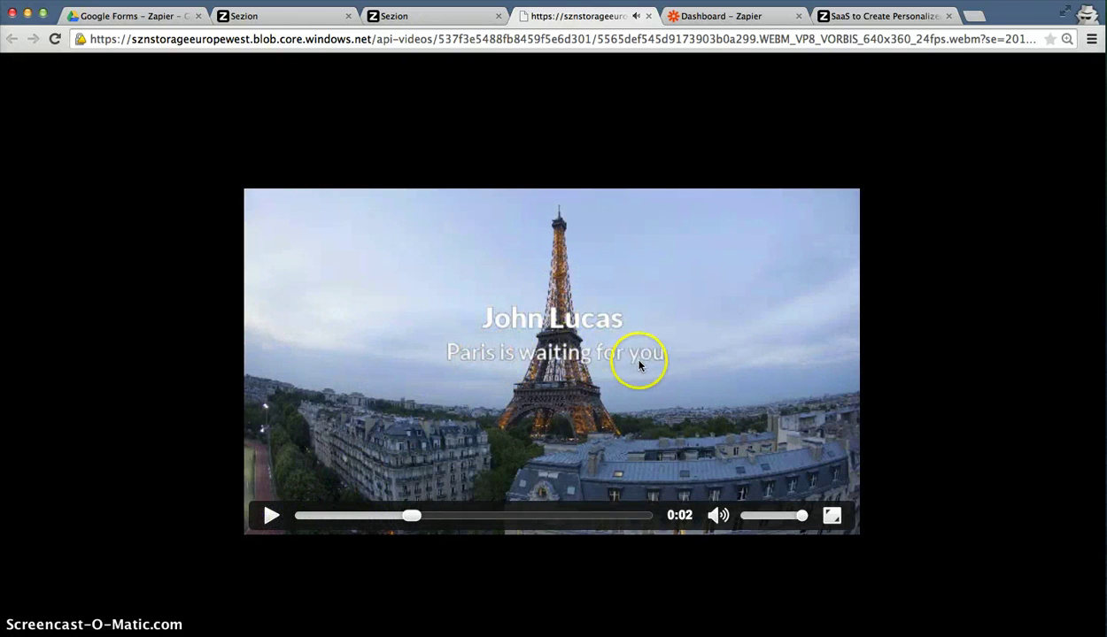
pyautogui.click(531, 516)
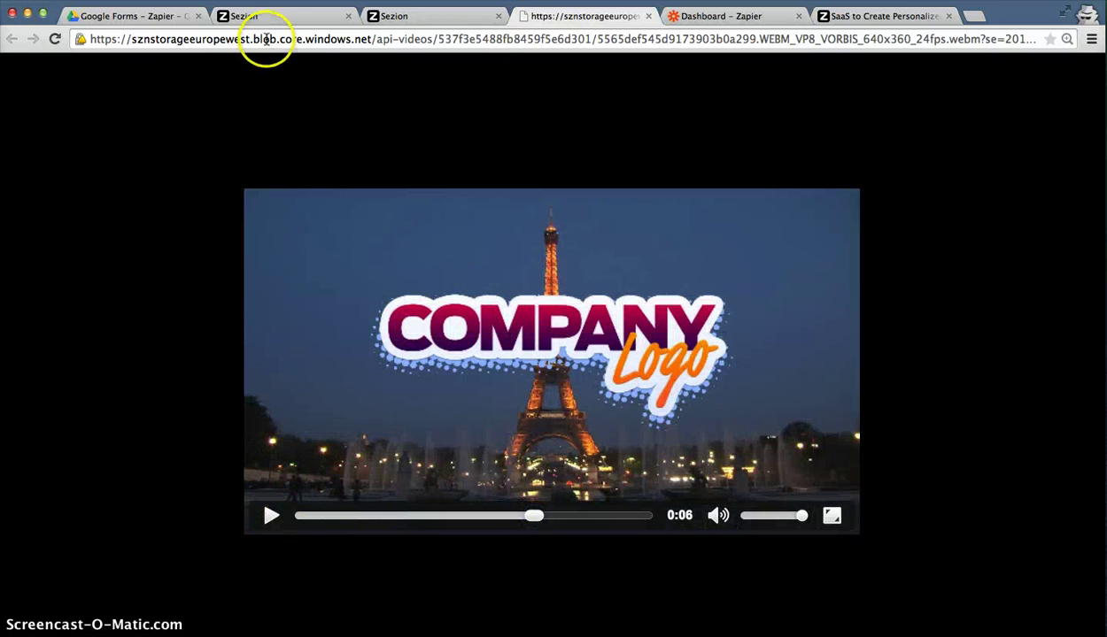
pyautogui.click(313, 18)
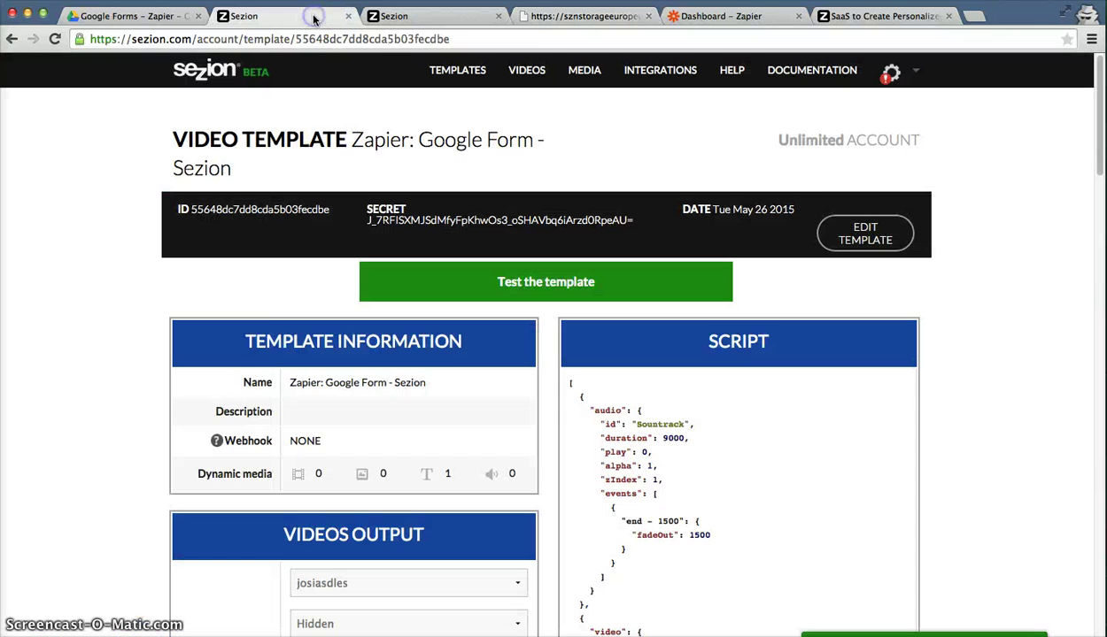
# Put the template in edit mode and check the Soundtrack media source choices without changing them.
pyautogui.click(864, 237)
pyautogui.scroll(-5, 999, 303)
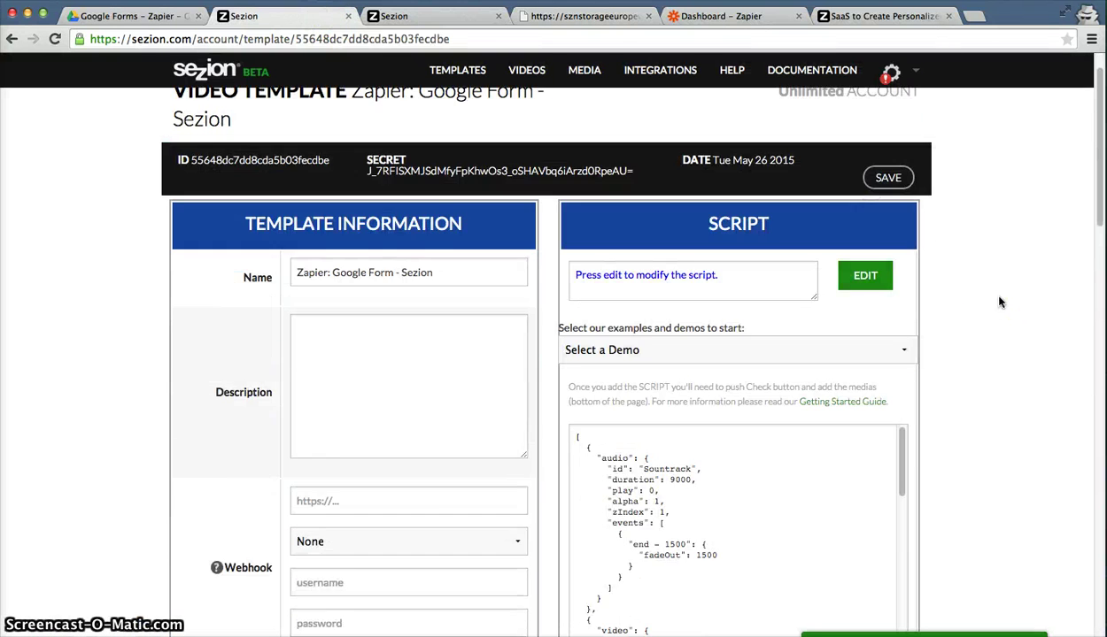
pyautogui.scroll(-12, 998, 301)
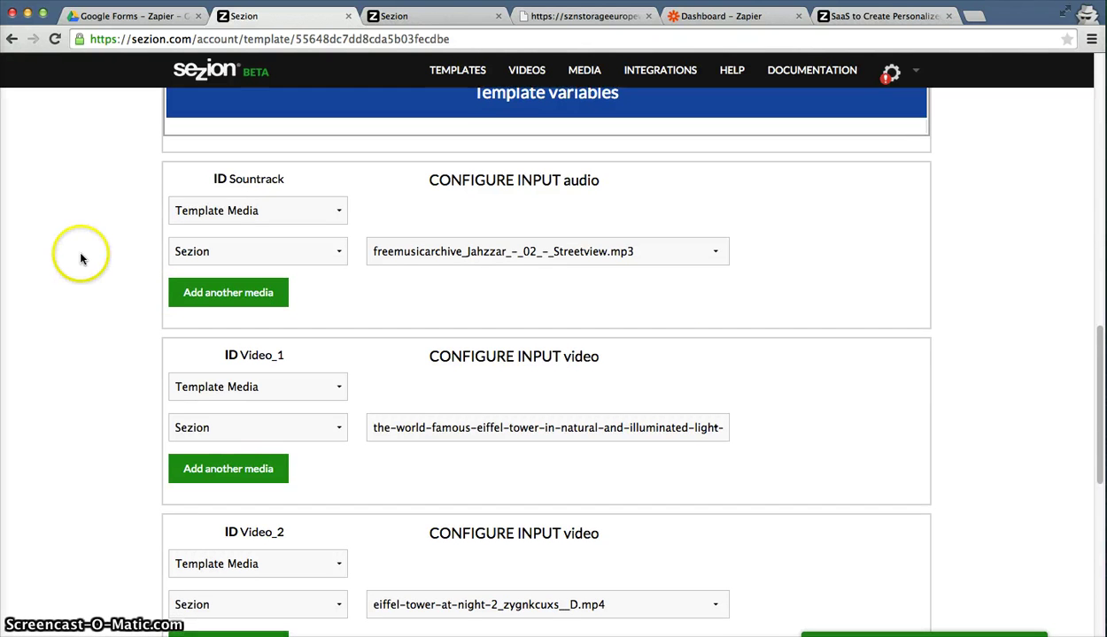
pyautogui.scroll(-1, 79, 254)
pyautogui.click(229, 188)
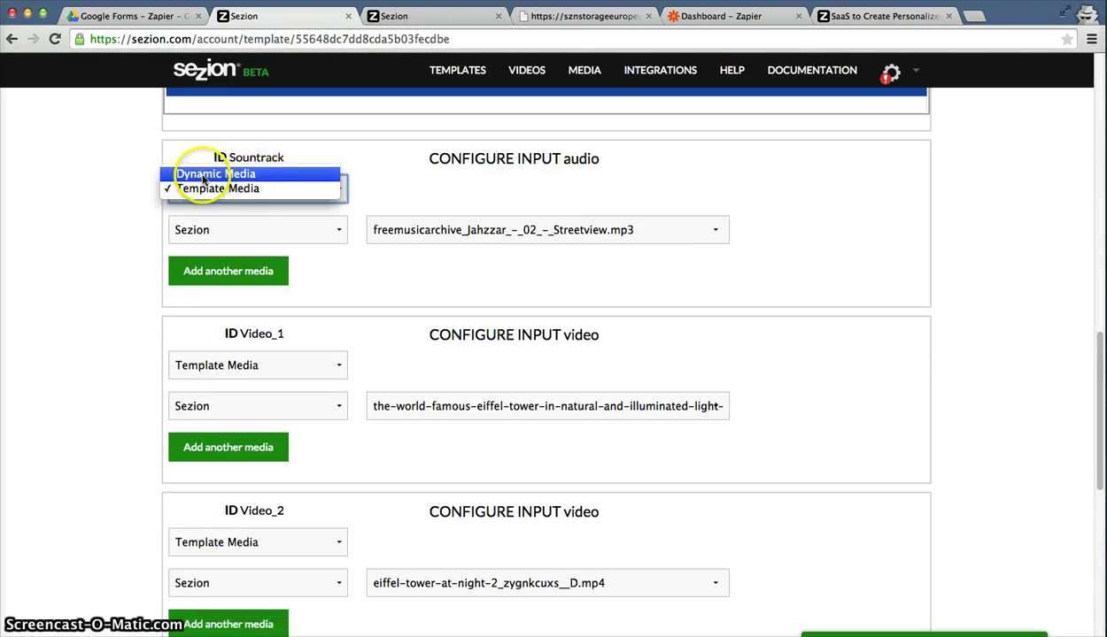
pyautogui.click(126, 206)
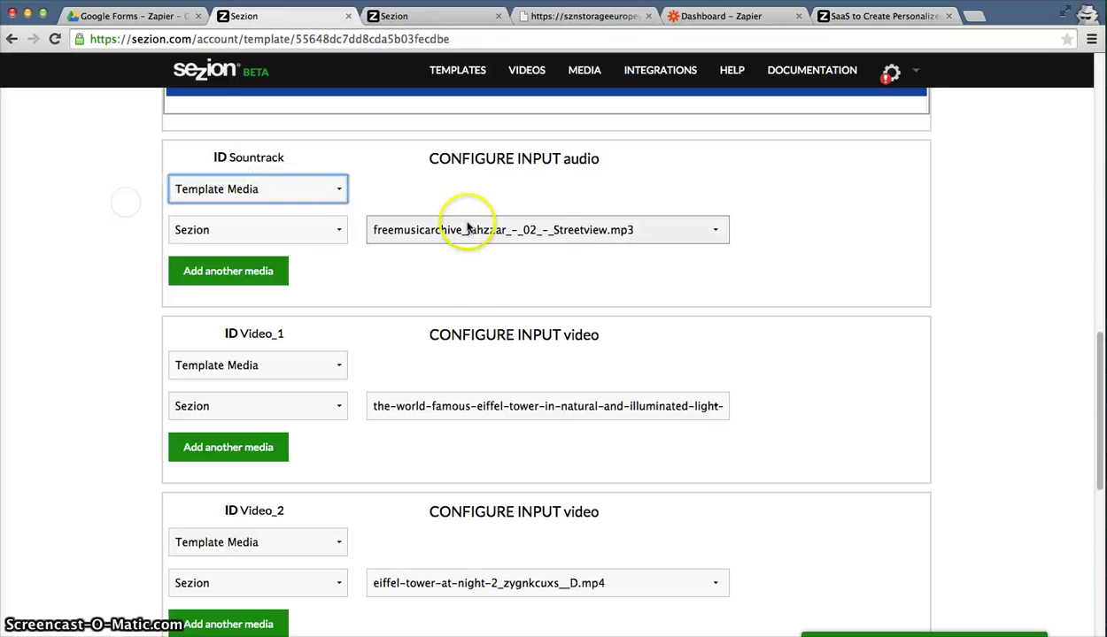
# Review the Message_1 input's 'Paris is waiting for you' text, leaving it unchanged.
pyautogui.scroll(-2, 444, 297)
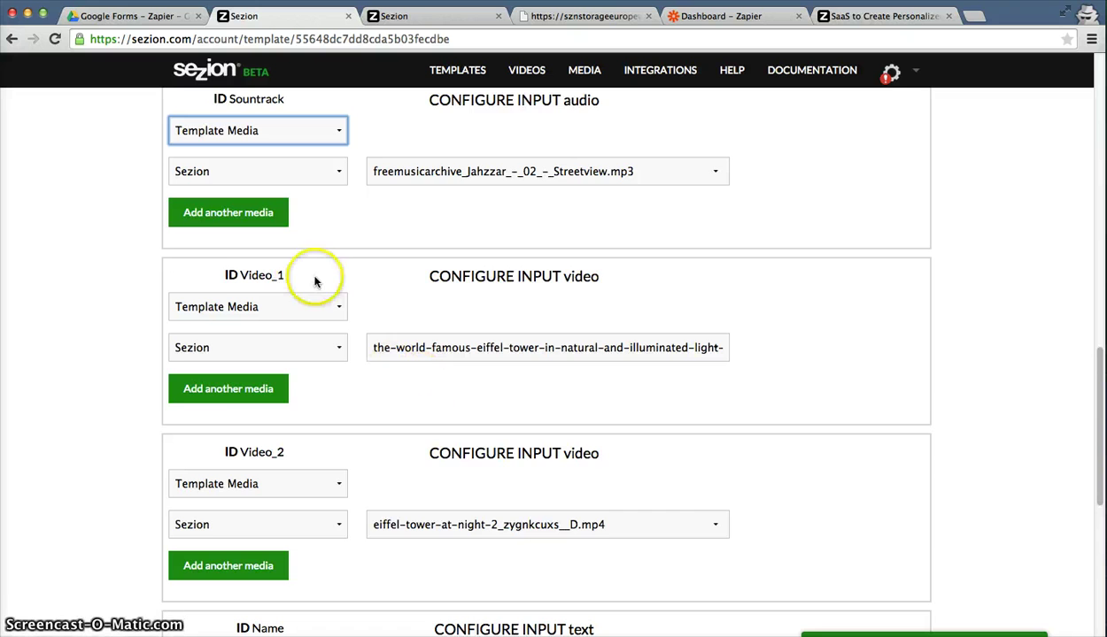
pyautogui.scroll(-10, 378, 395)
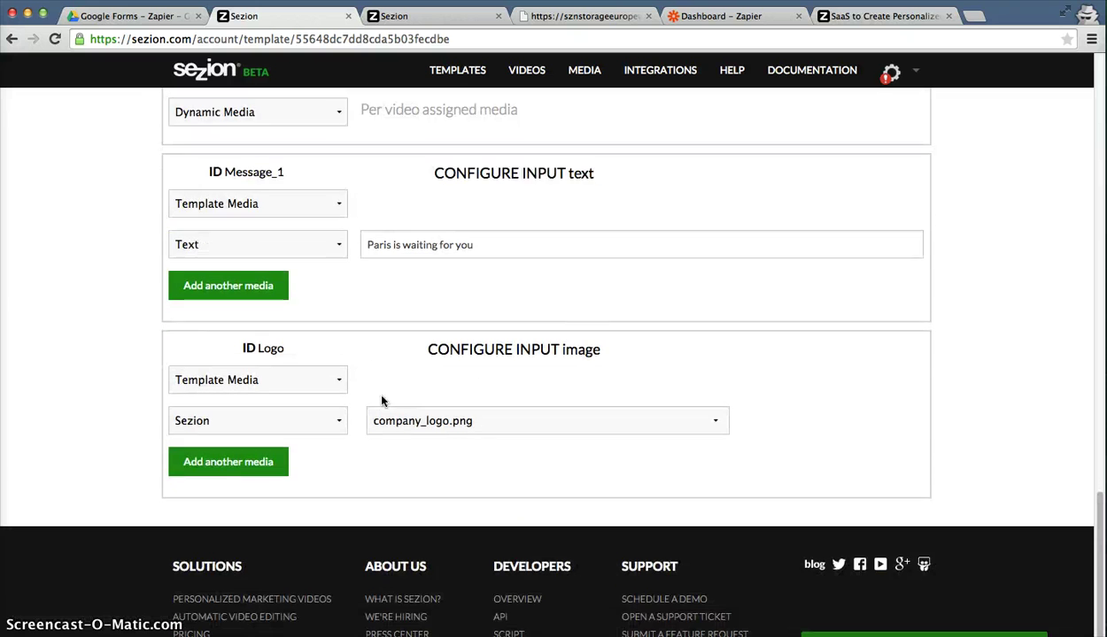
pyautogui.scroll(-1, 382, 401)
pyautogui.tripleClick(425, 195)
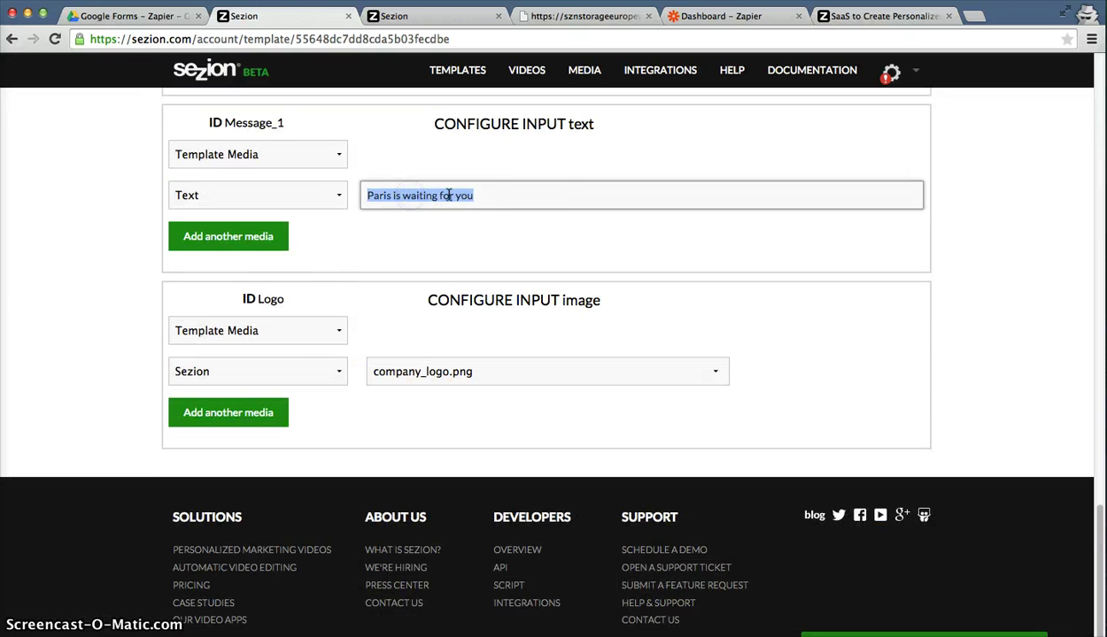
pyautogui.click(534, 250)
pyautogui.scroll(2, 535, 270)
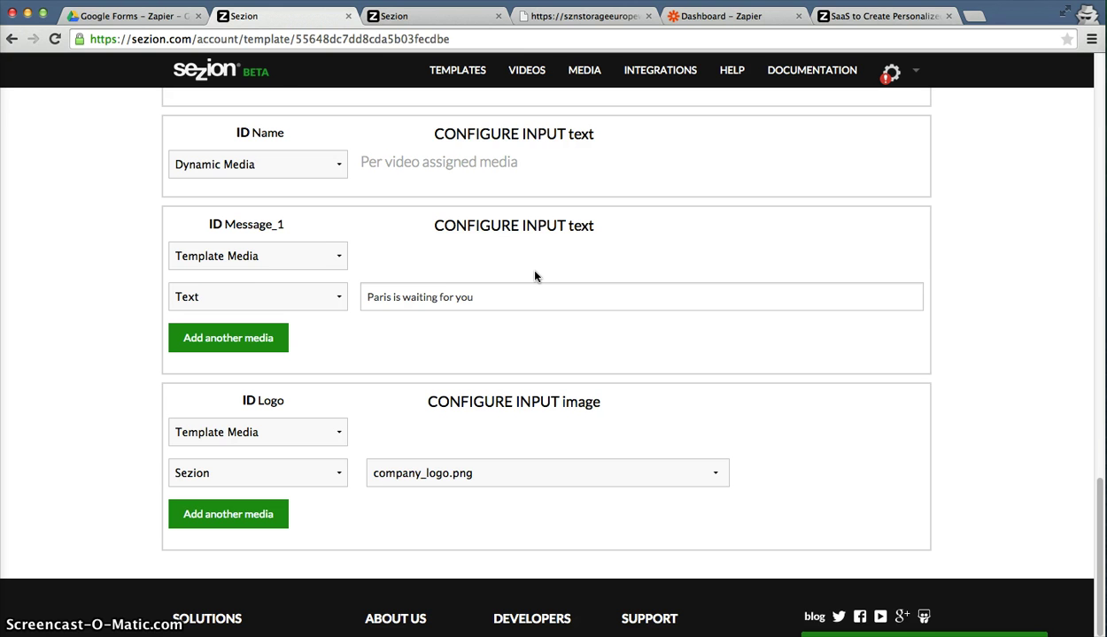
pyautogui.scroll(1, 534, 276)
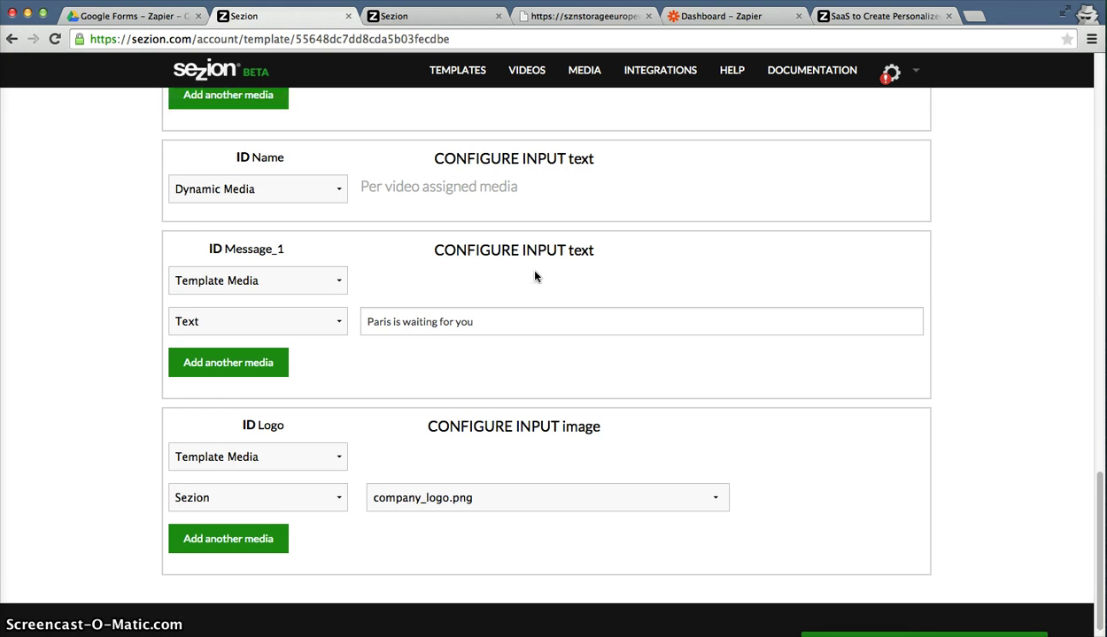
# Try switching the Name input to fixed Template Media with the text 'J'.
pyautogui.click(246, 193)
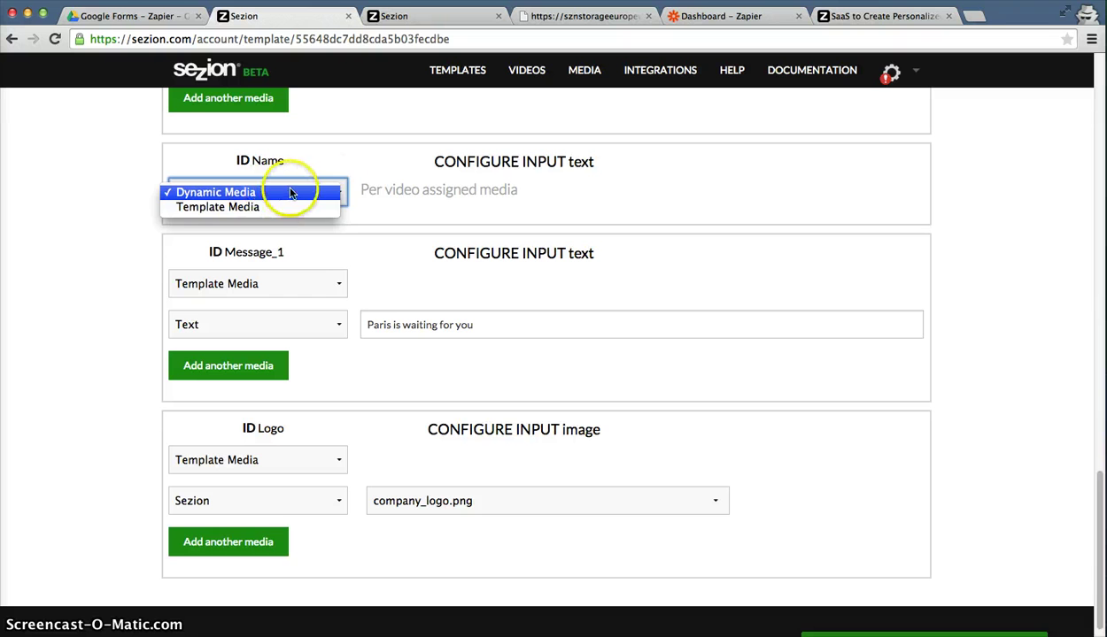
pyautogui.click(365, 175)
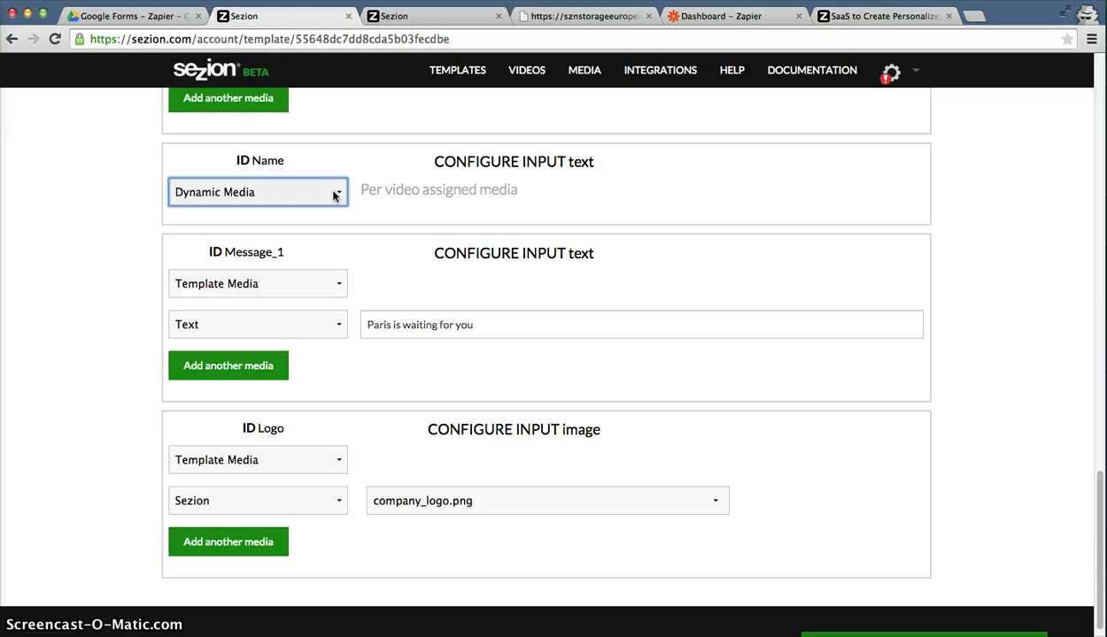
pyautogui.click(334, 201)
pyautogui.click(268, 194)
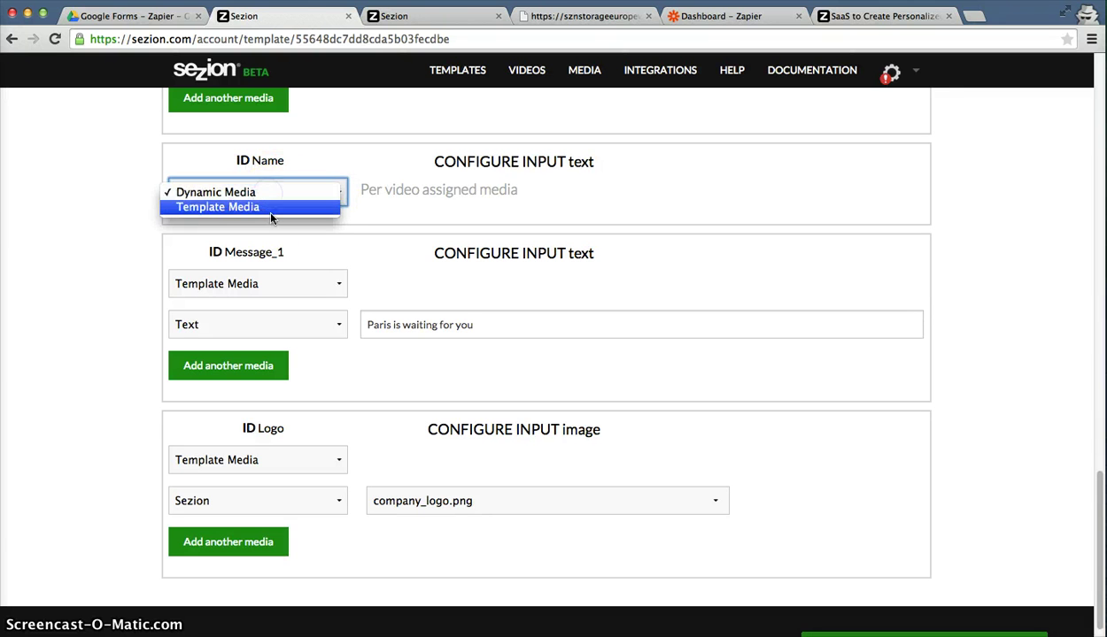
pyautogui.click(267, 207)
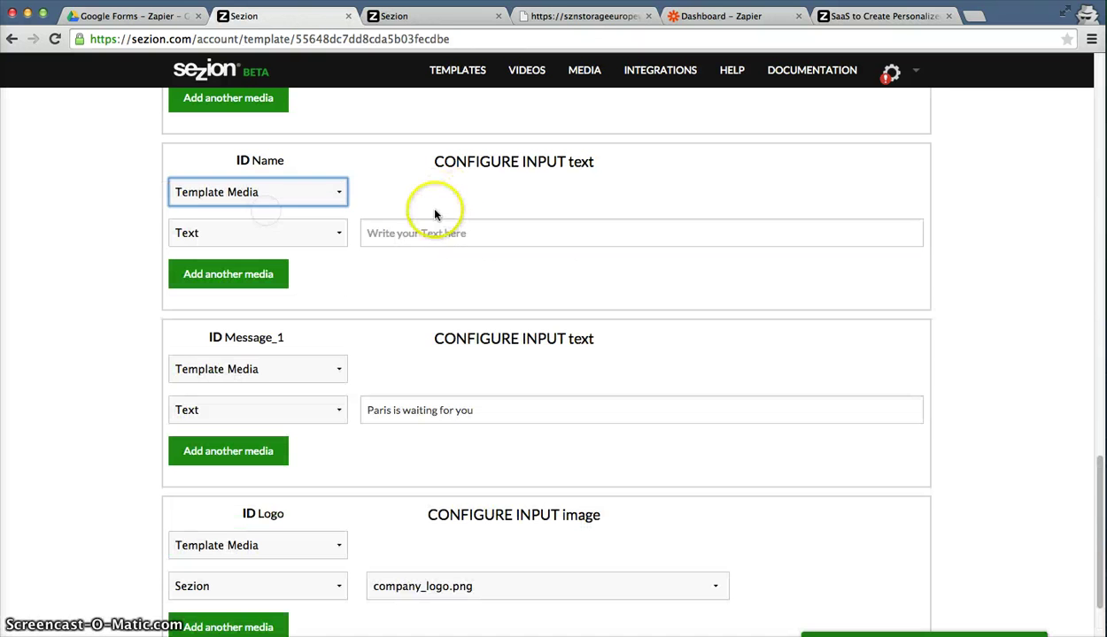
pyautogui.click(433, 222)
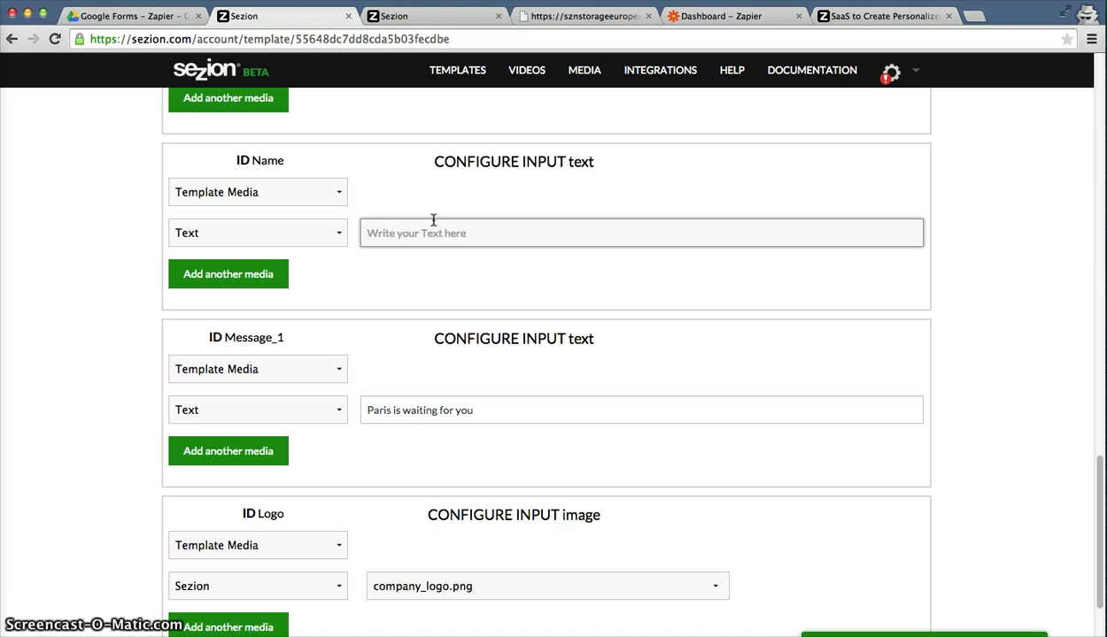
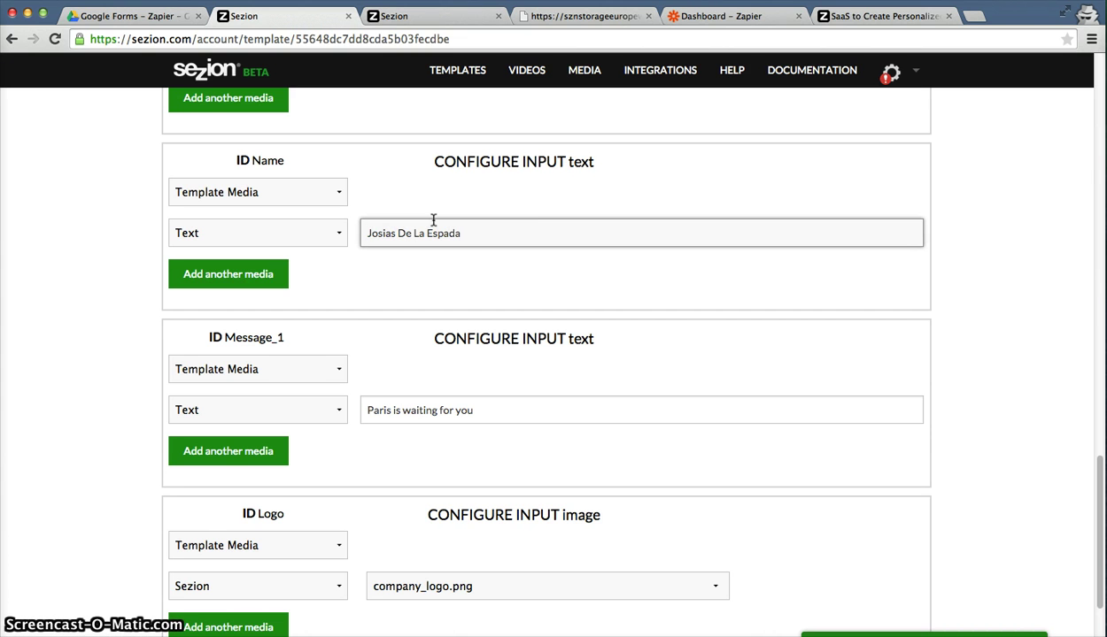
# Set the Name input back to Dynamic Media and save the template.
pyautogui.click(266, 193)
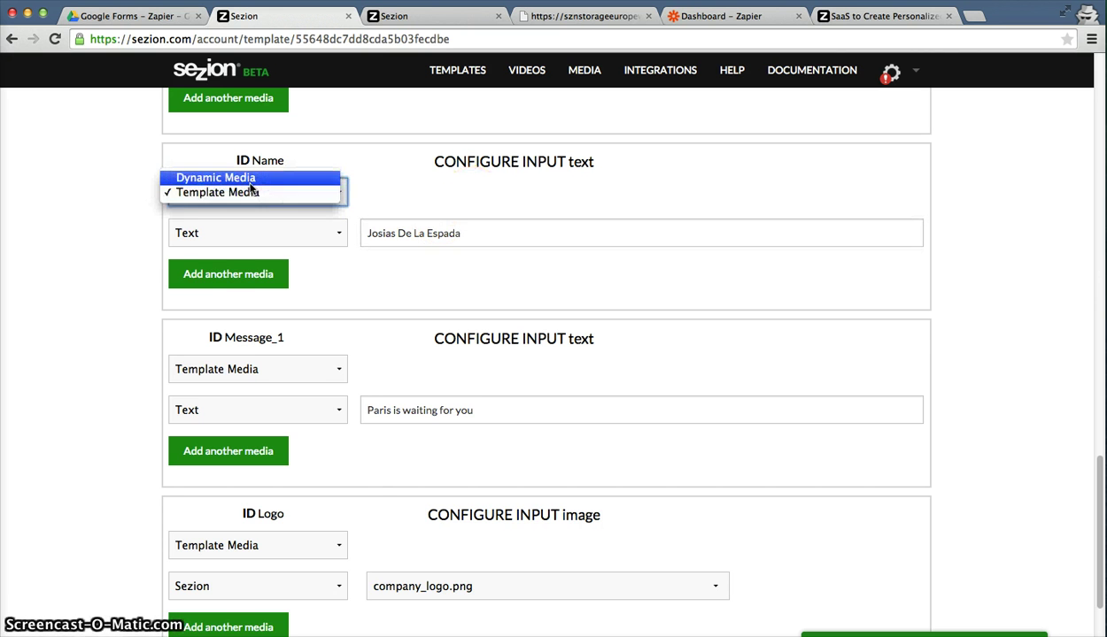
pyautogui.click(254, 182)
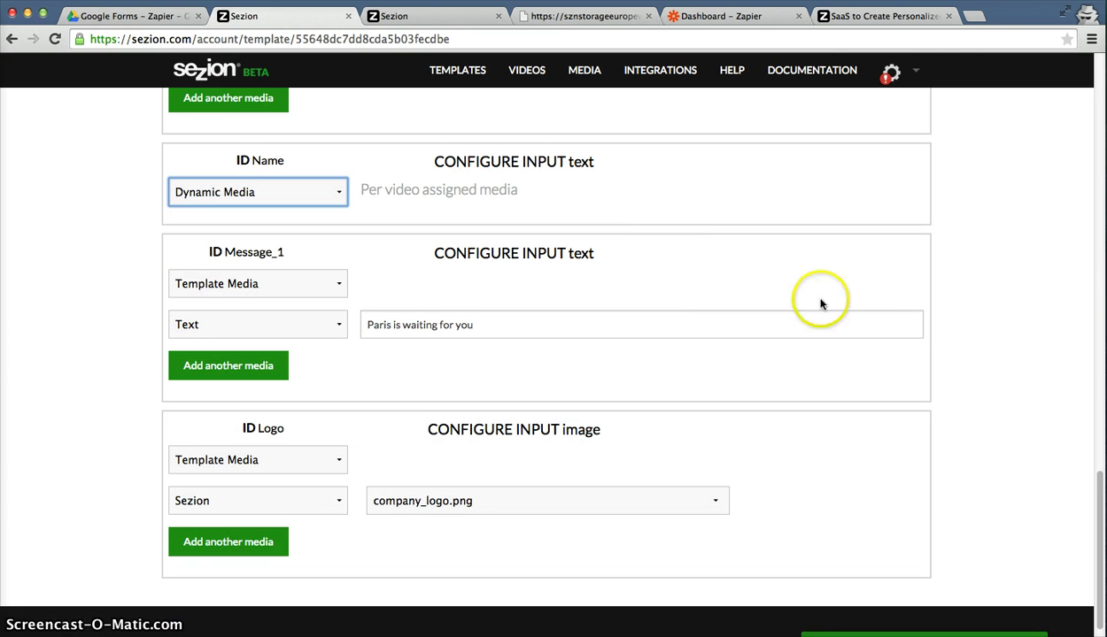
pyautogui.scroll(15, 1015, 303)
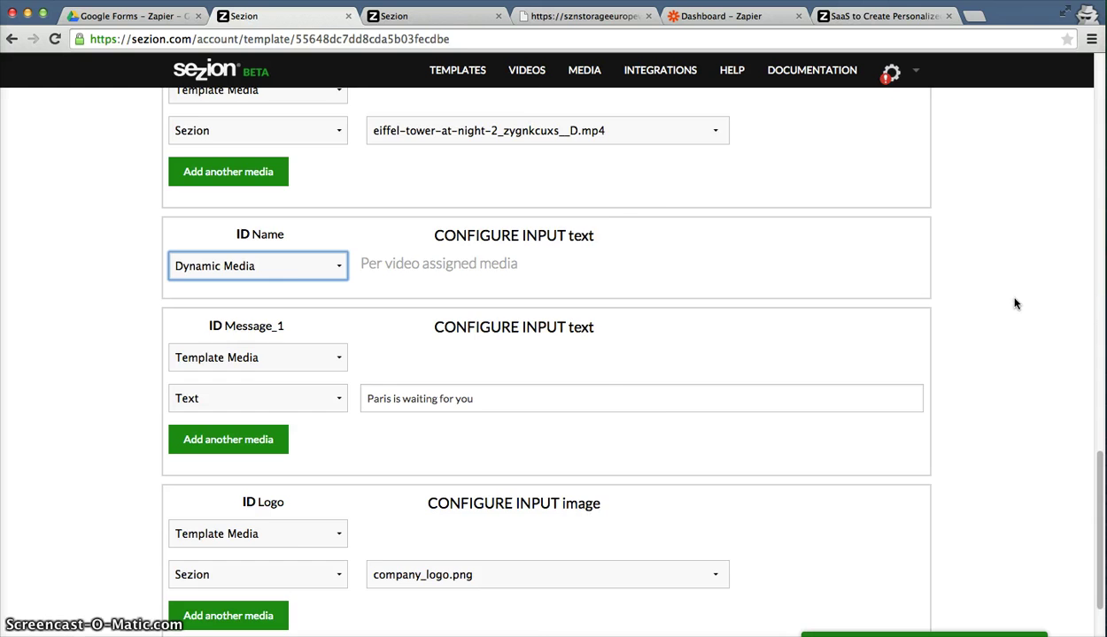
pyautogui.click(888, 227)
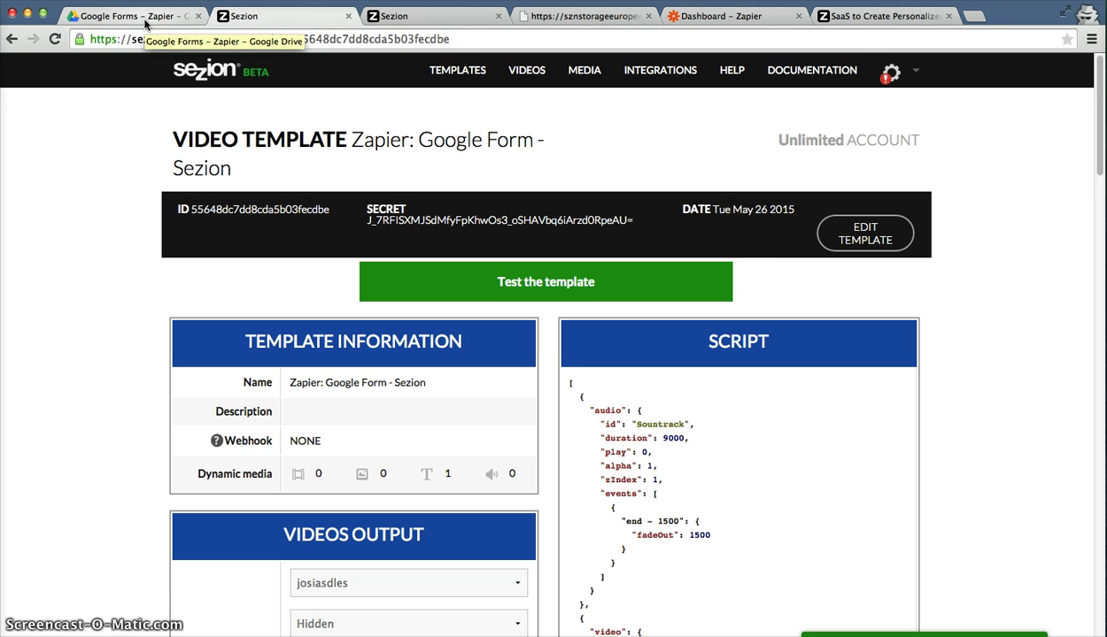
# Create a new 'Untitled form' in the Google Forms - Zapier Drive folder.
pyautogui.click(144, 23)
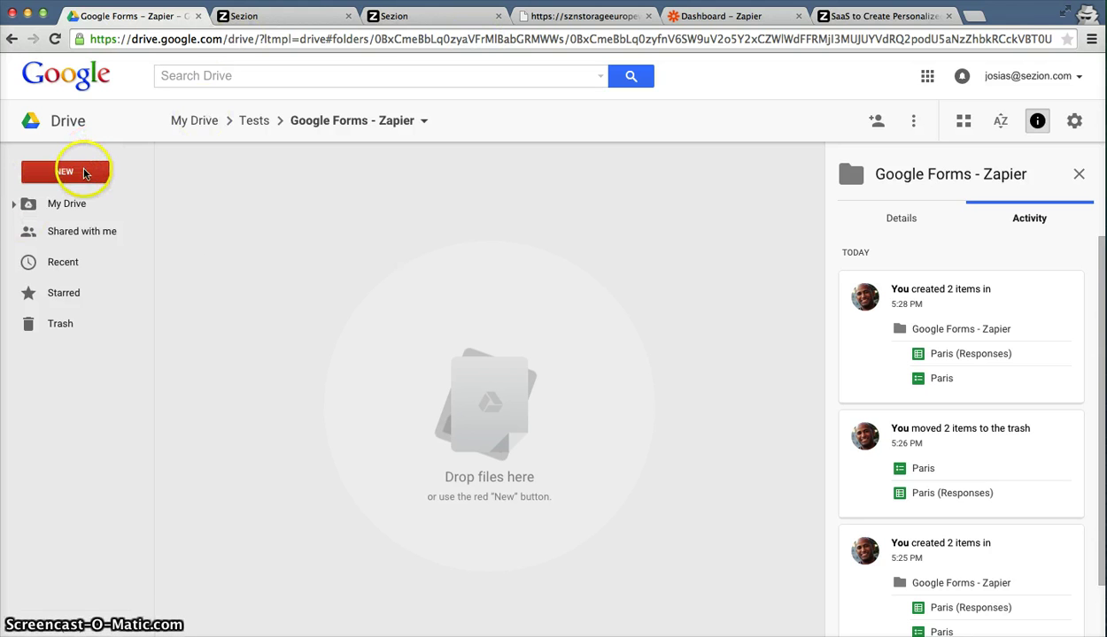
pyautogui.click(86, 171)
pyautogui.moveTo(82, 391)
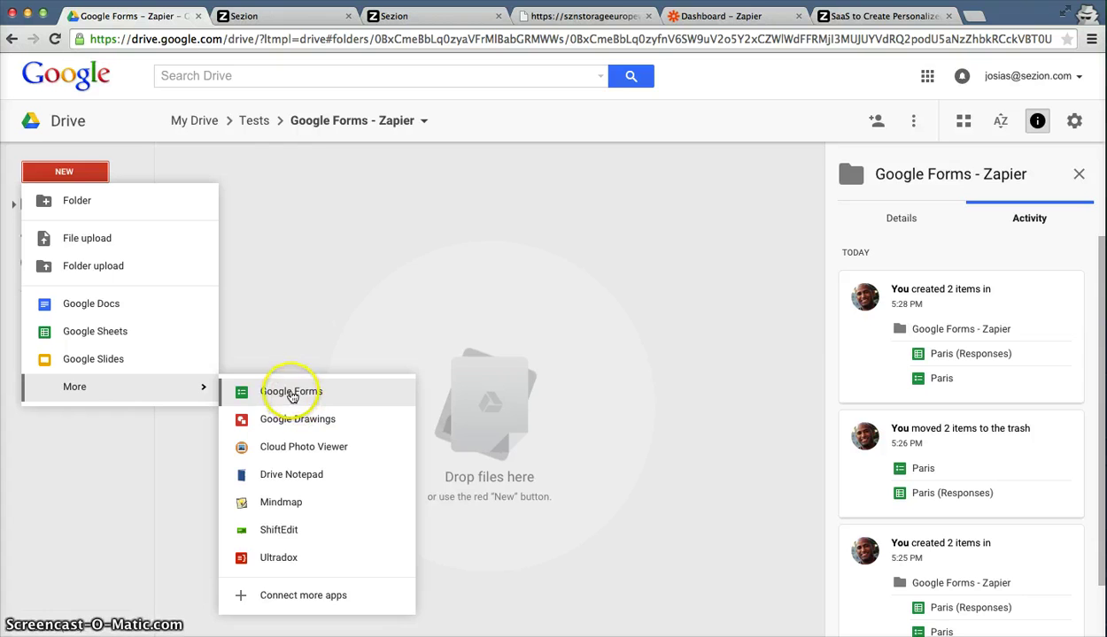
pyautogui.click(318, 400)
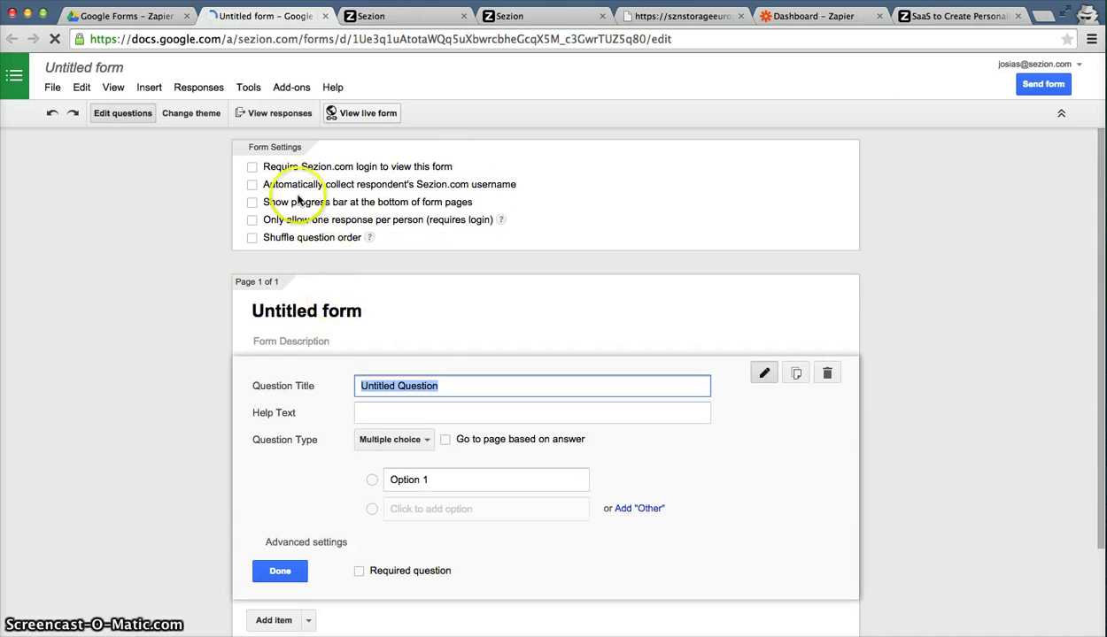
# Title the form 'Paris' with a capital P.
pyautogui.click(352, 309)
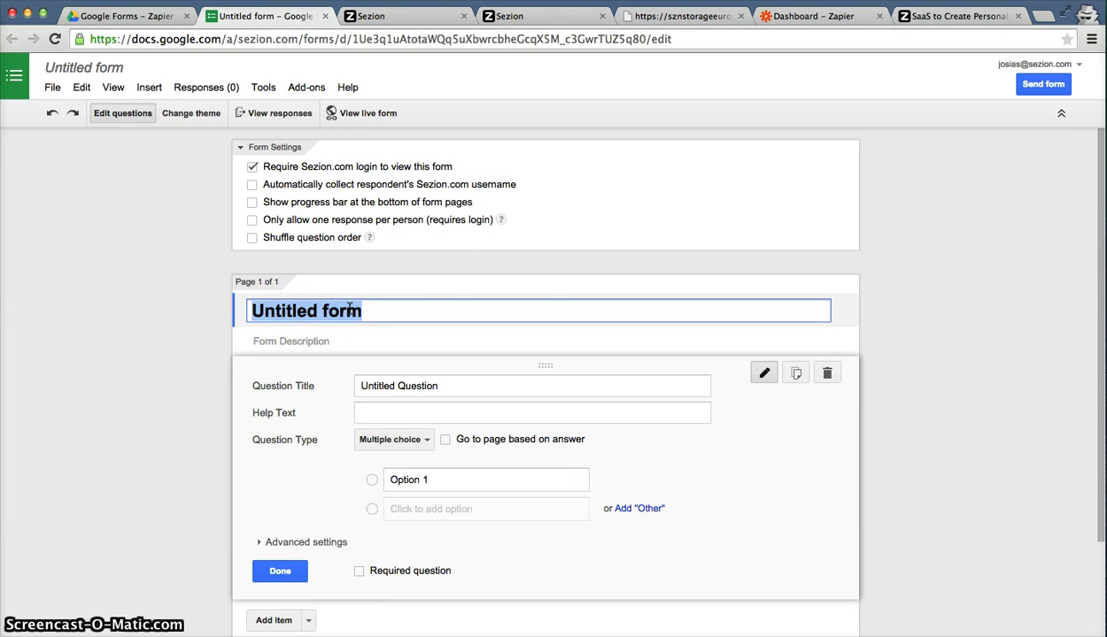
pyautogui.write('paris')
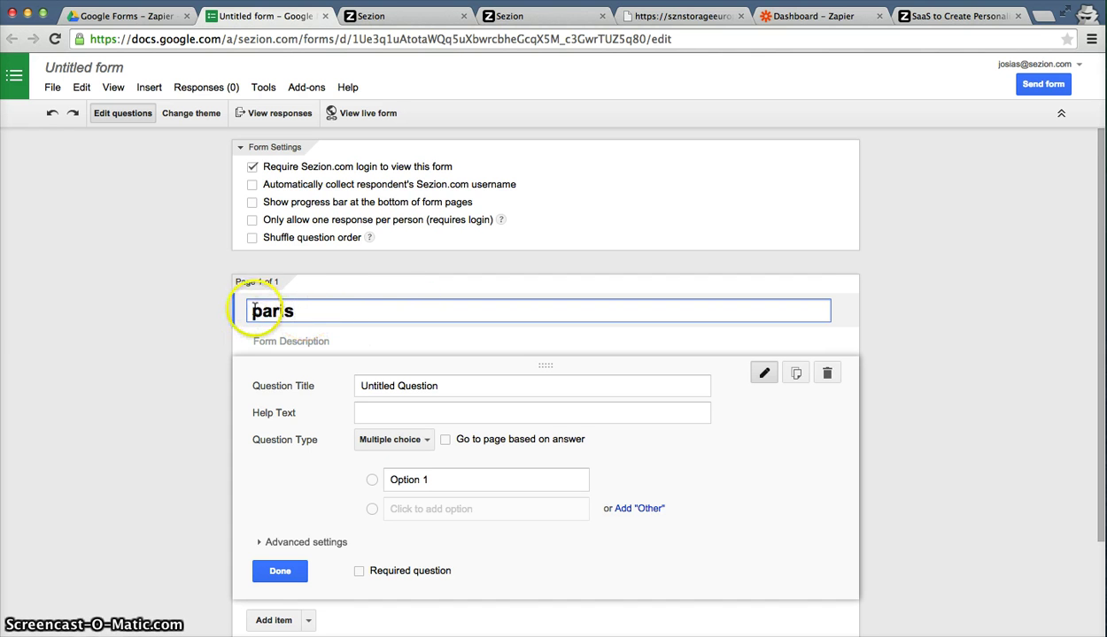
pyautogui.click(258, 308)
pyautogui.press('BackSpace')
pyautogui.write('P')
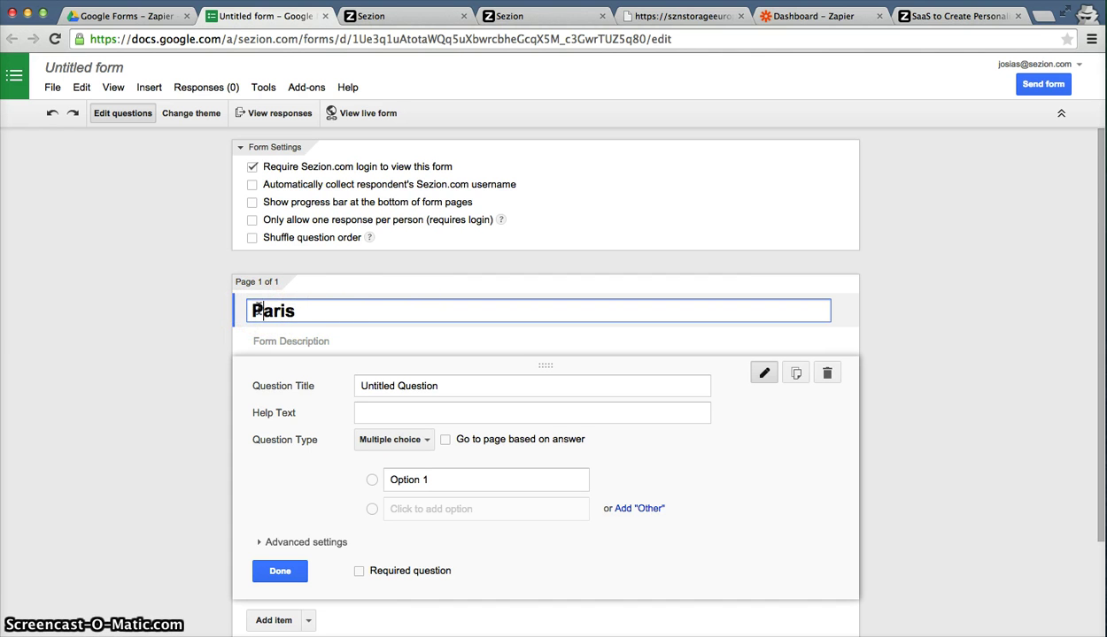
pyautogui.click(196, 342)
# Make the first question a required short-text question titled 'Name'.
pyautogui.click(440, 381)
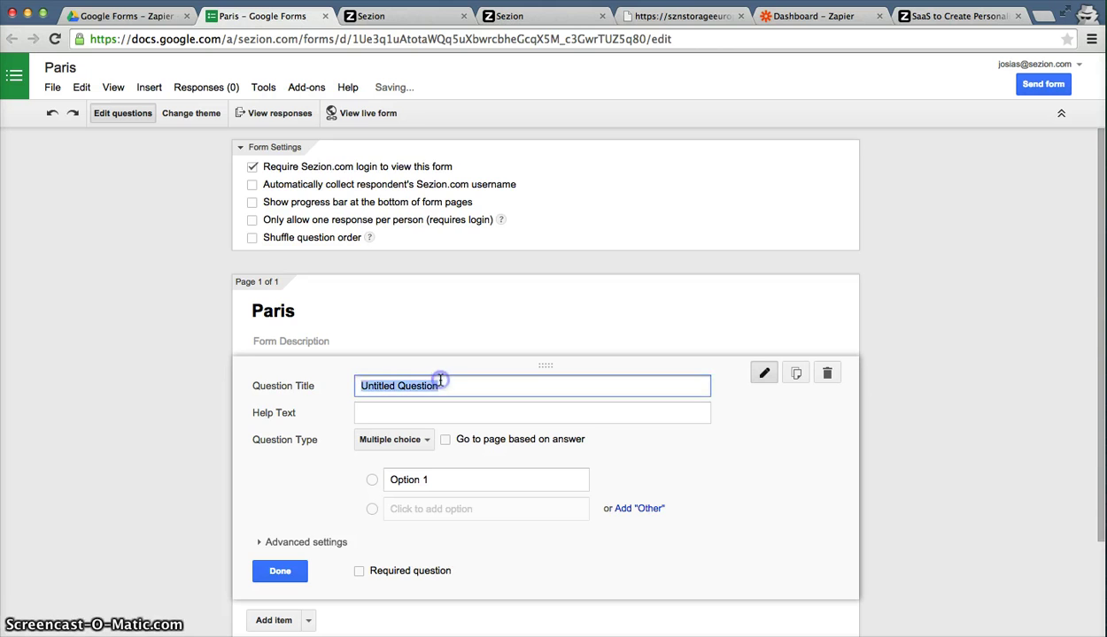
pyautogui.scroll(-2, 440, 381)
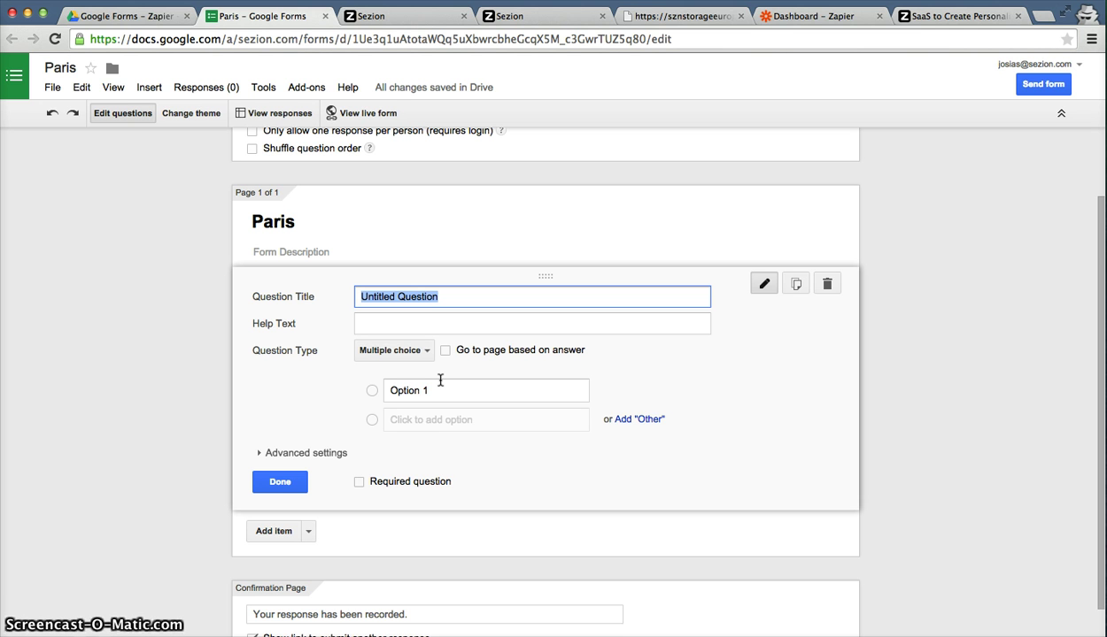
pyautogui.write('Name')
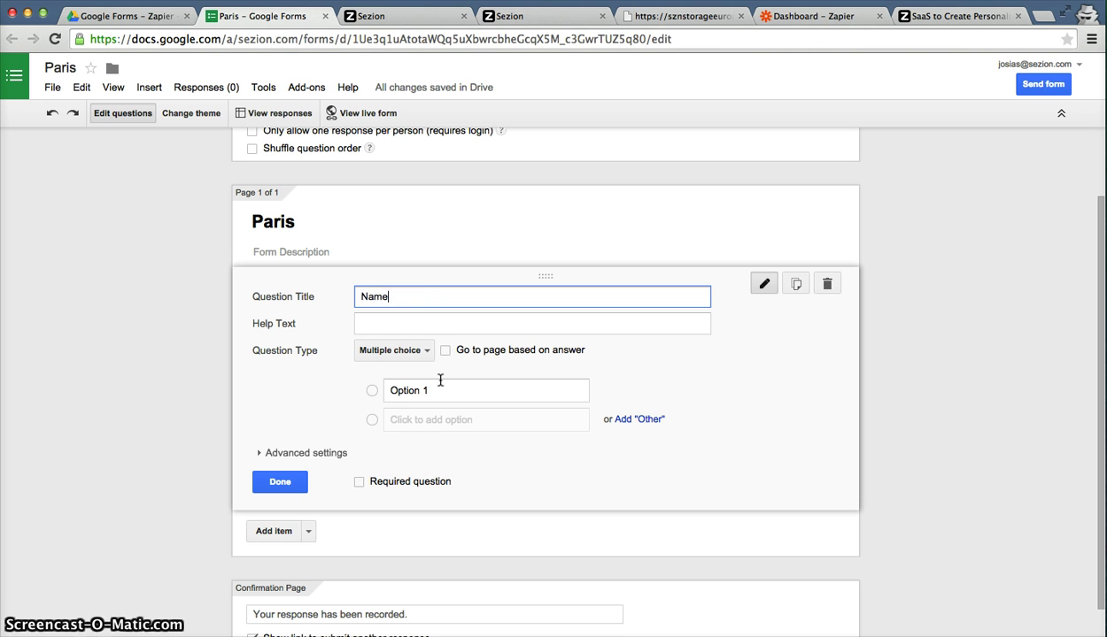
pyautogui.click(396, 351)
pyautogui.click(401, 311)
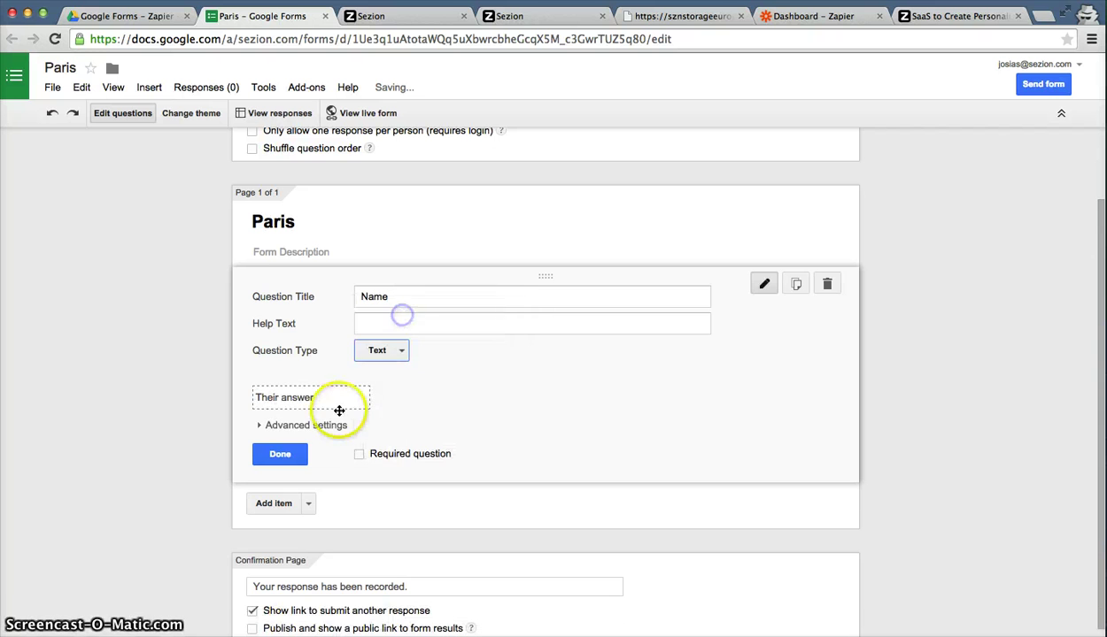
pyautogui.click(379, 455)
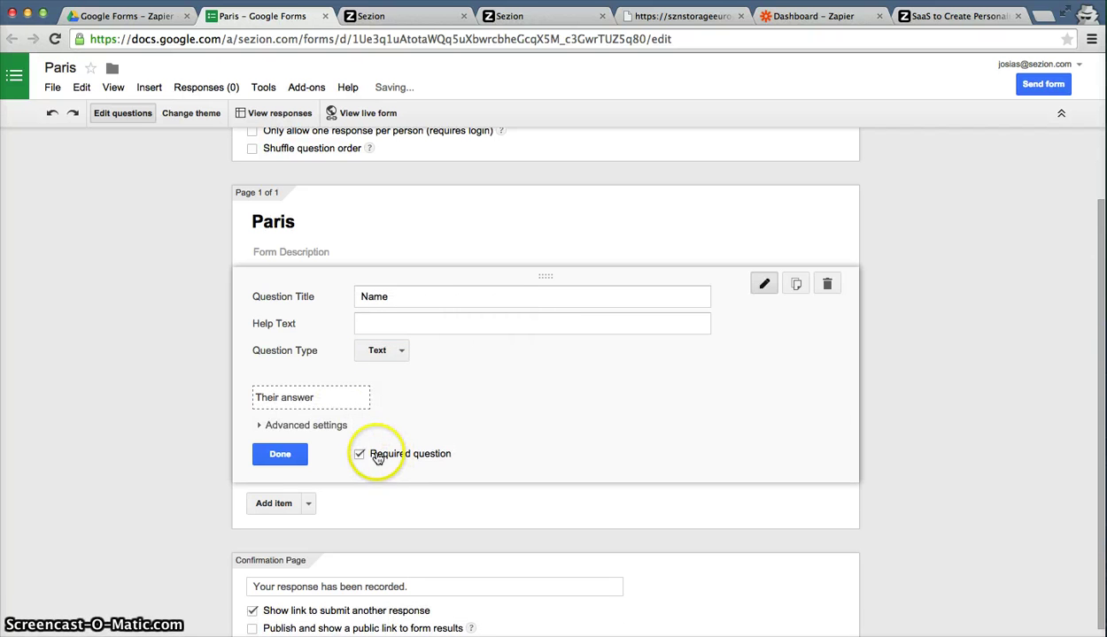
pyautogui.click(299, 456)
# Add a required short-text question titled 'Email' below Name.
pyautogui.click(272, 445)
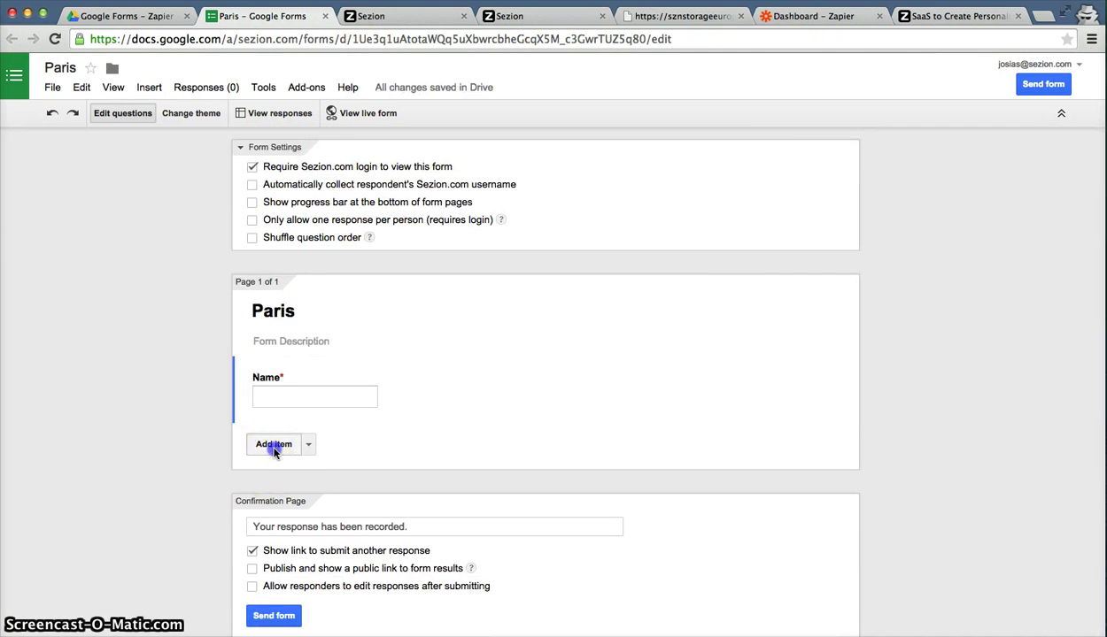
pyautogui.write('Email')
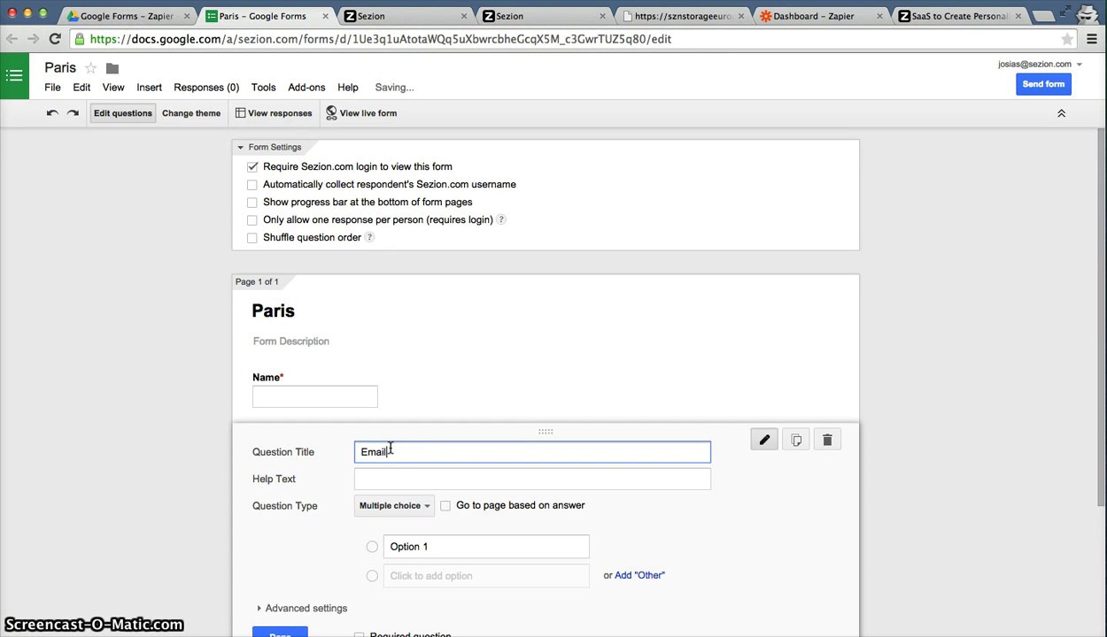
pyautogui.scroll(-2, 375, 563)
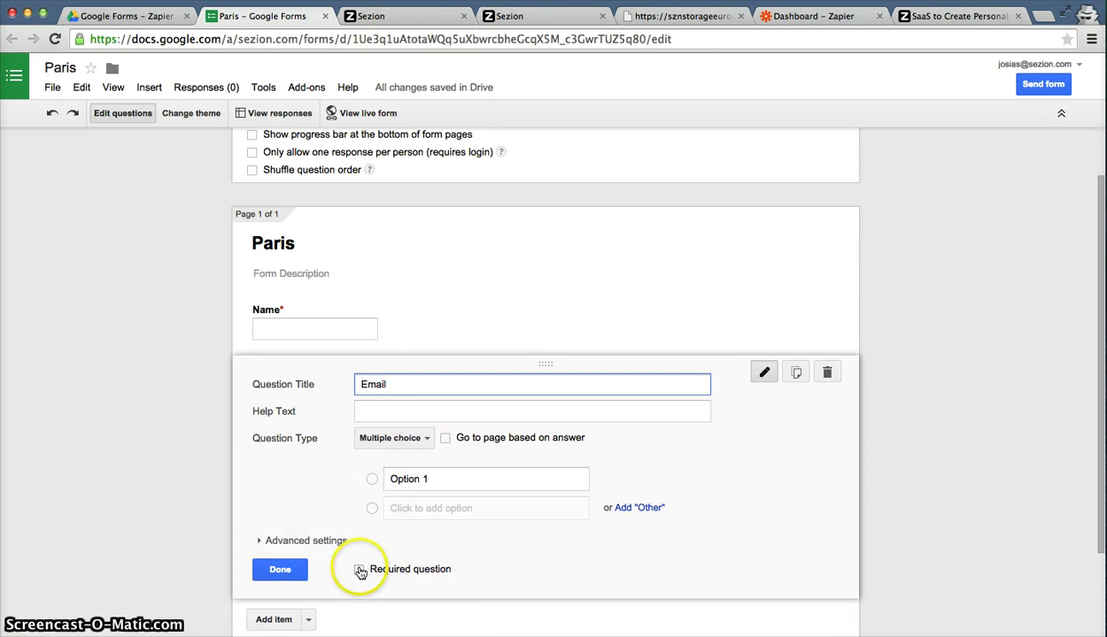
pyautogui.click(359, 569)
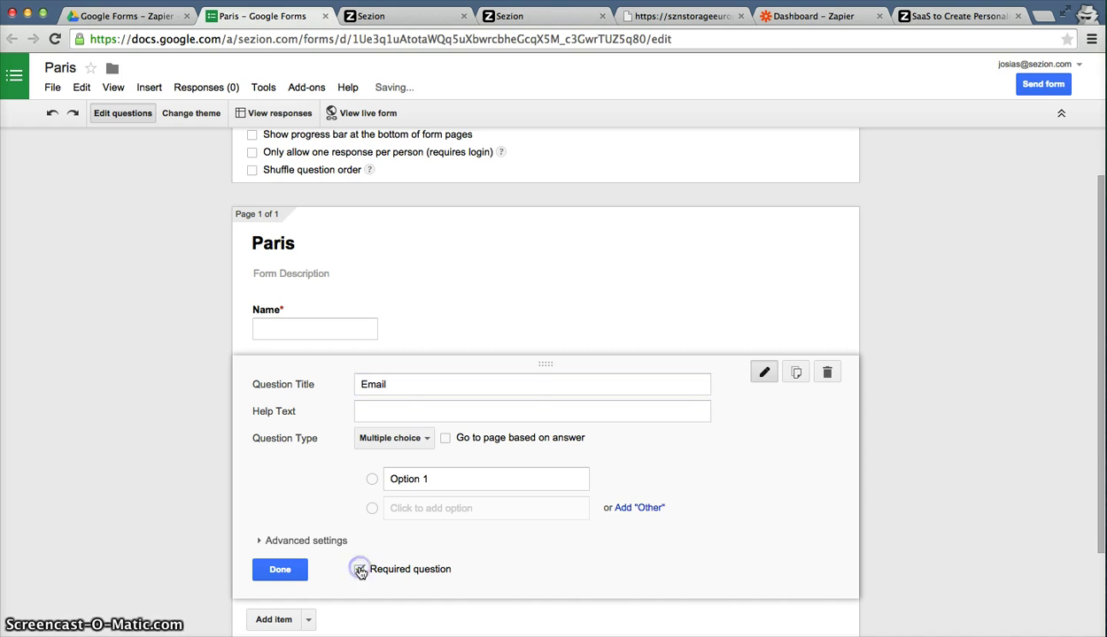
pyautogui.click(395, 439)
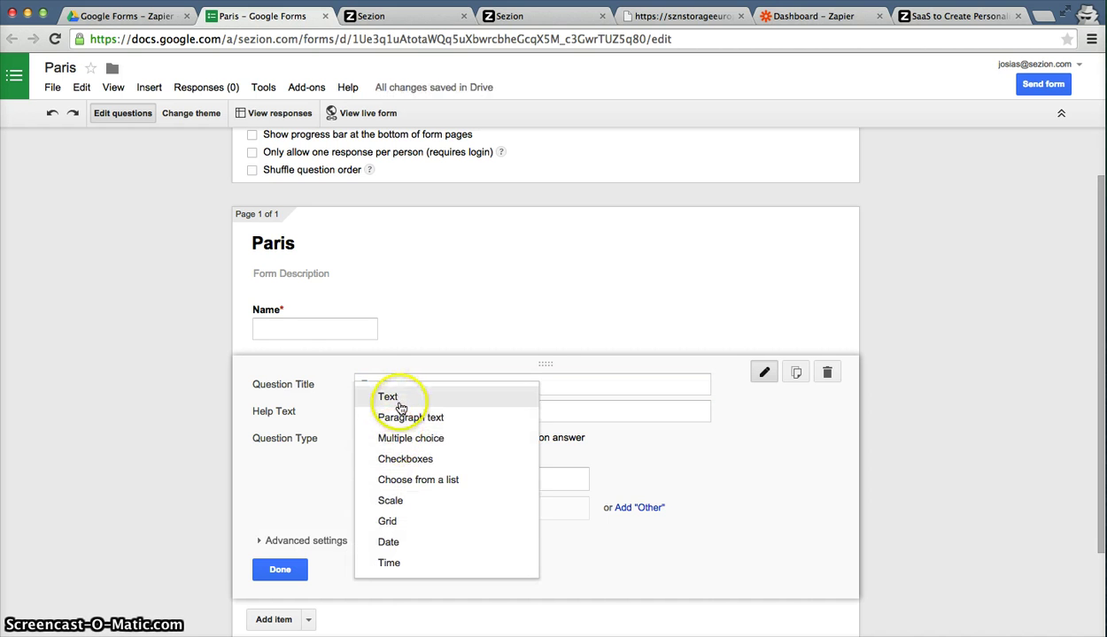
pyautogui.click(401, 406)
pyautogui.click(282, 542)
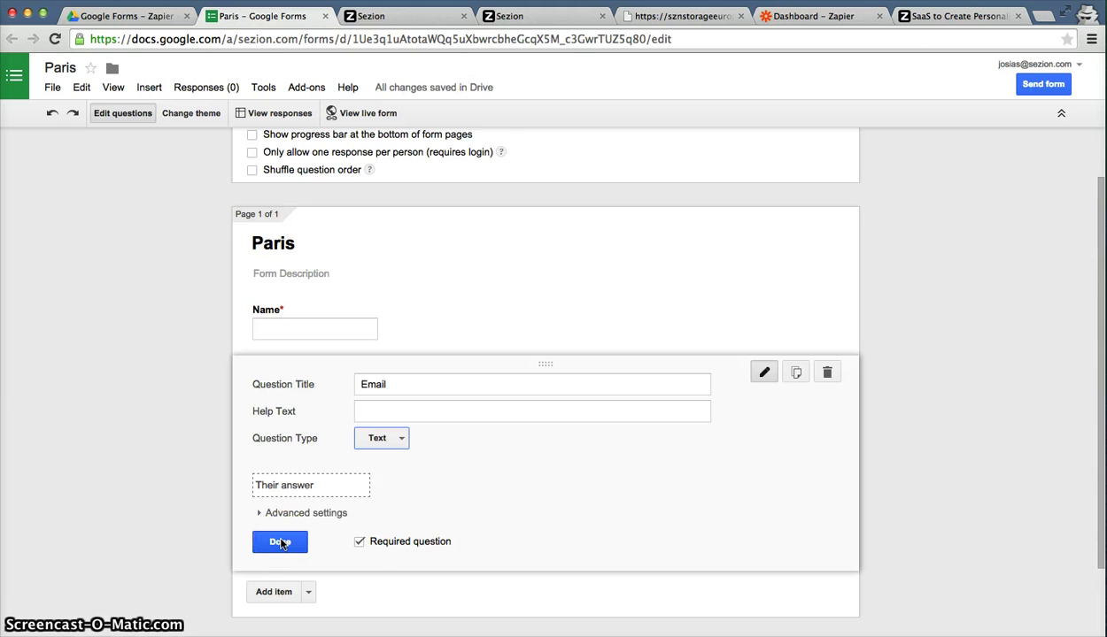
pyautogui.click(305, 542)
pyautogui.click(297, 265)
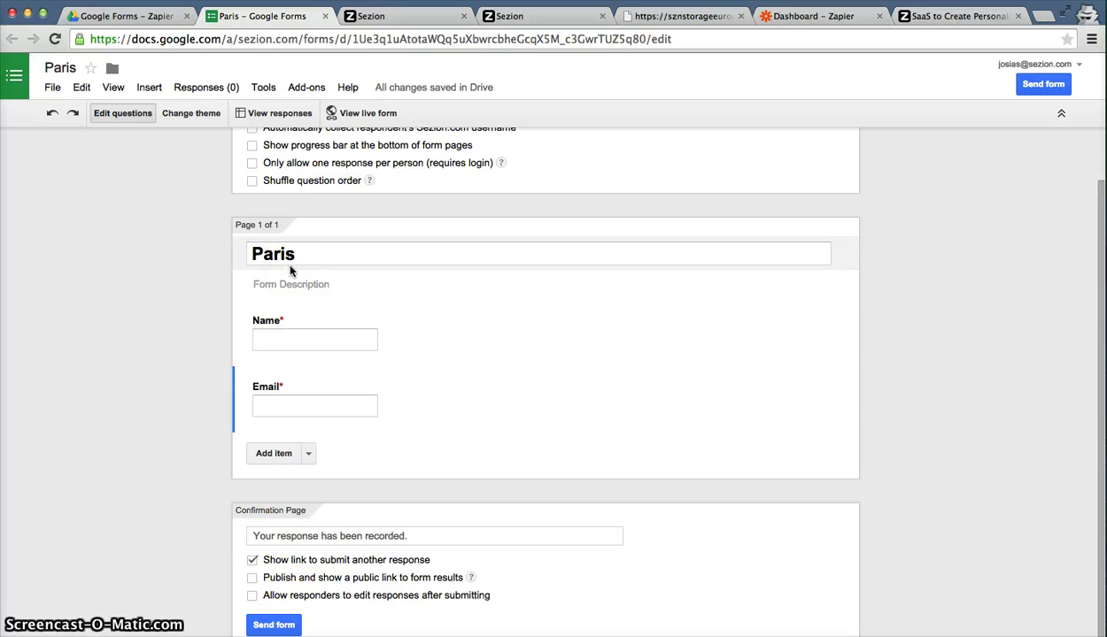
# Open the live Paris form, enter a test name and e-mail address, and submit it.
pyautogui.click(365, 113)
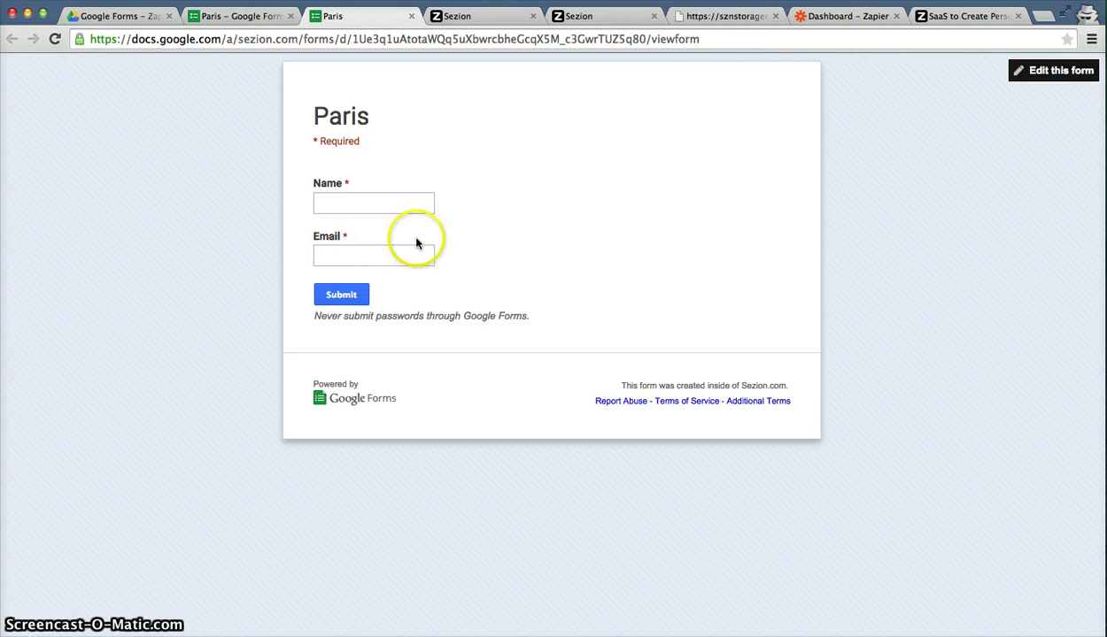
pyautogui.click(396, 203)
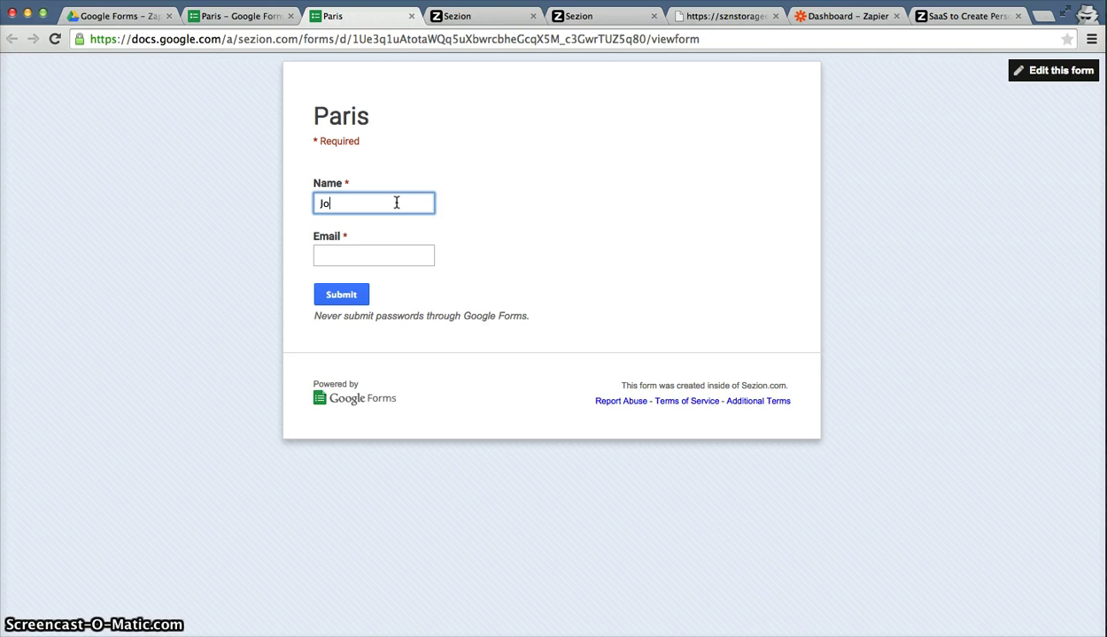
pyautogui.press('Tab')
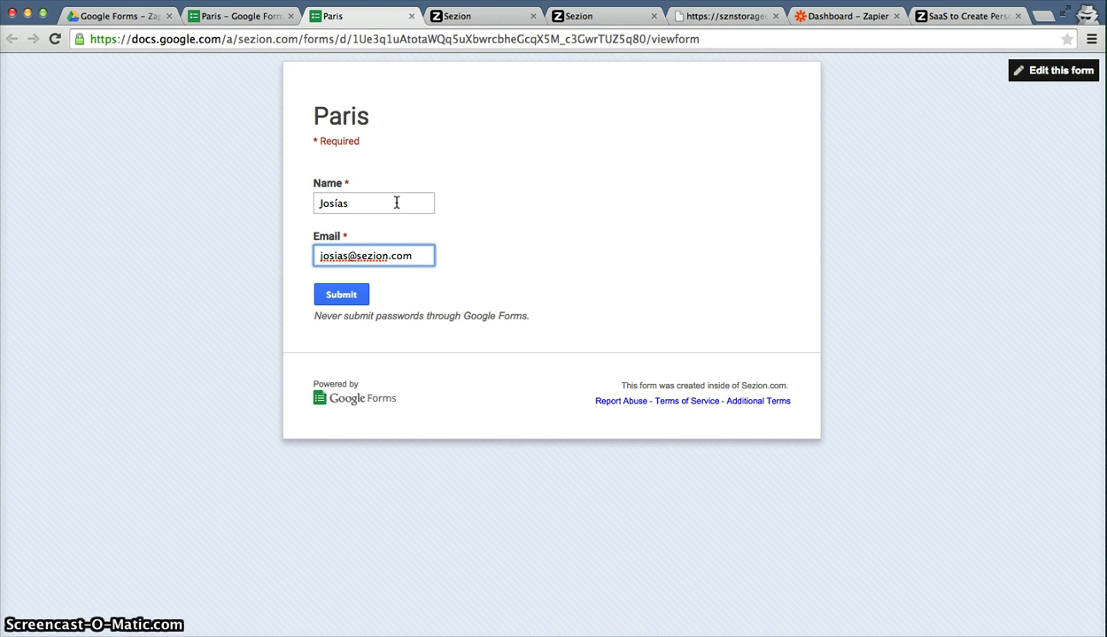
pyautogui.click(348, 301)
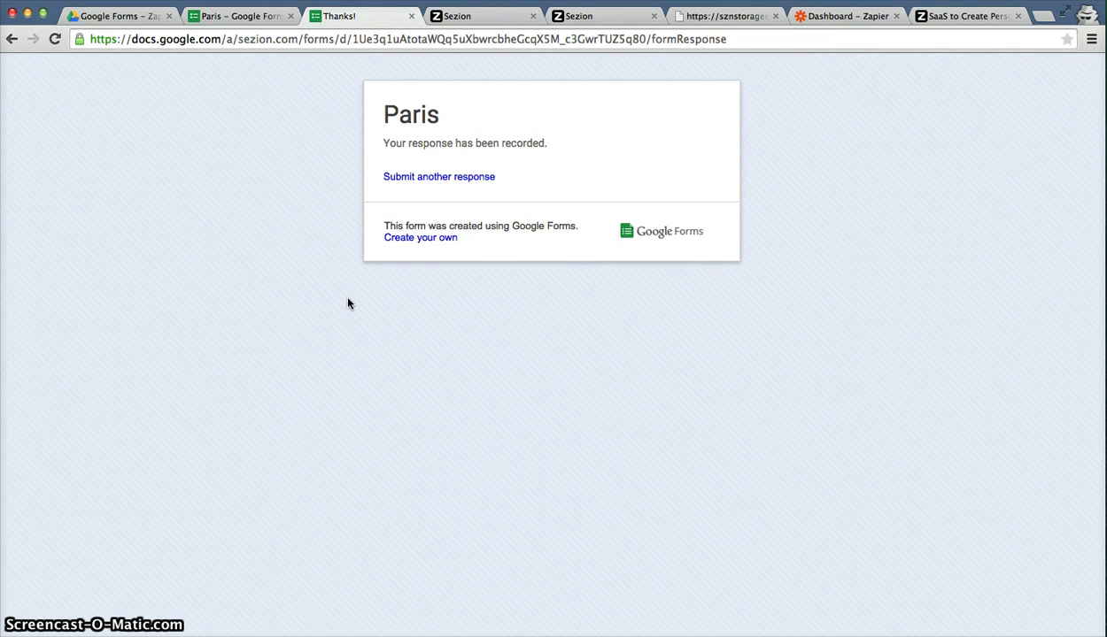
# Open Paris (Responses) from Drive and inspect row 2's test response under Name and Email.
pyautogui.click(129, 20)
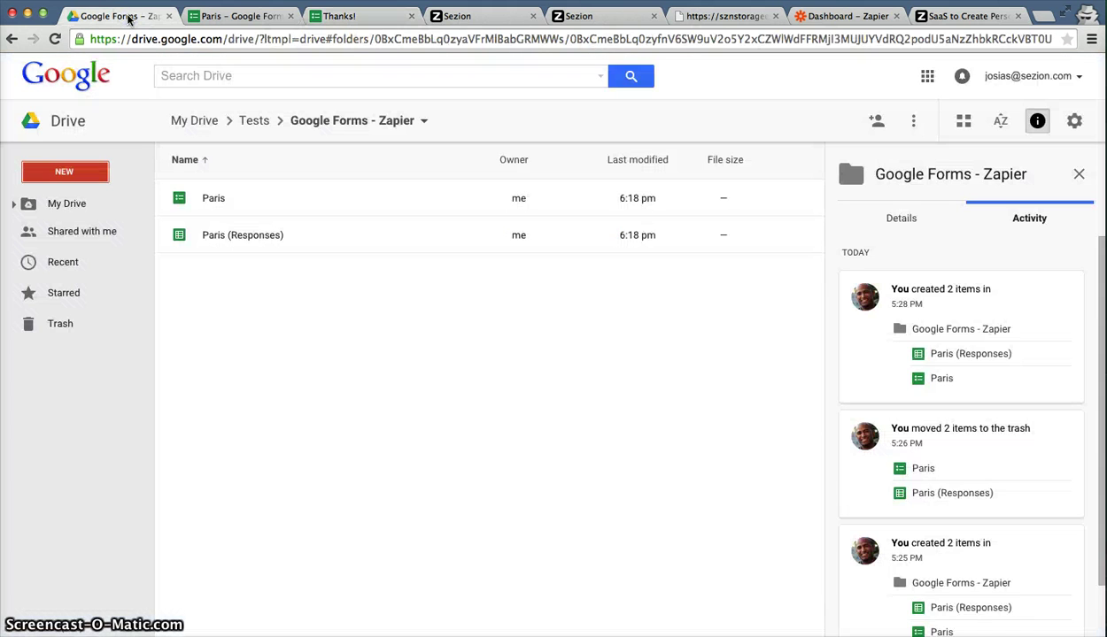
pyautogui.doubleClick(225, 234)
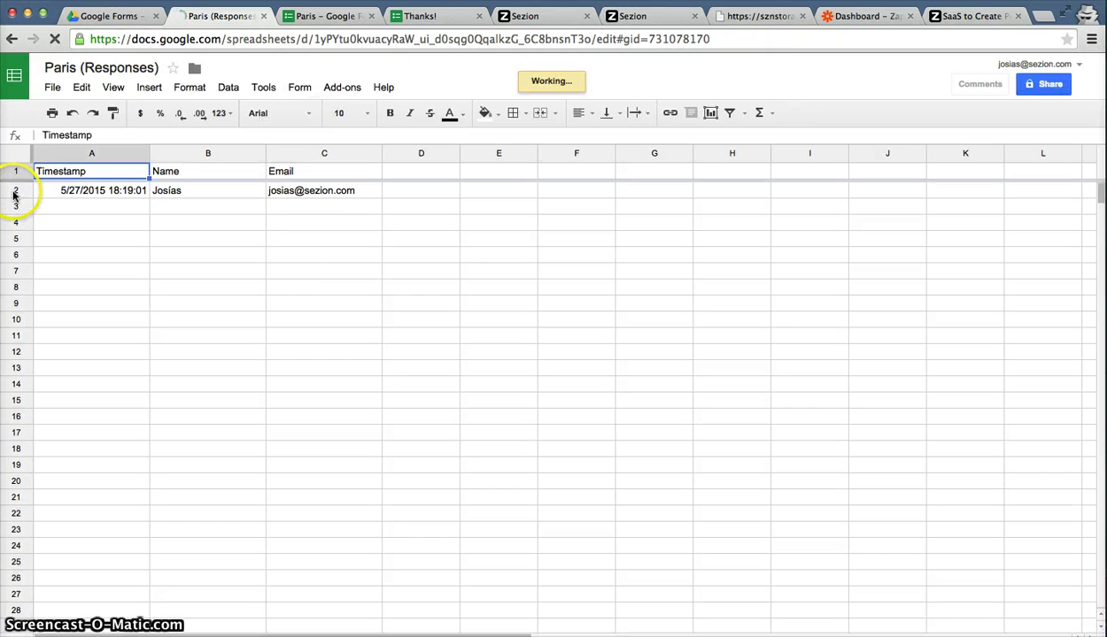
pyautogui.click(13, 195)
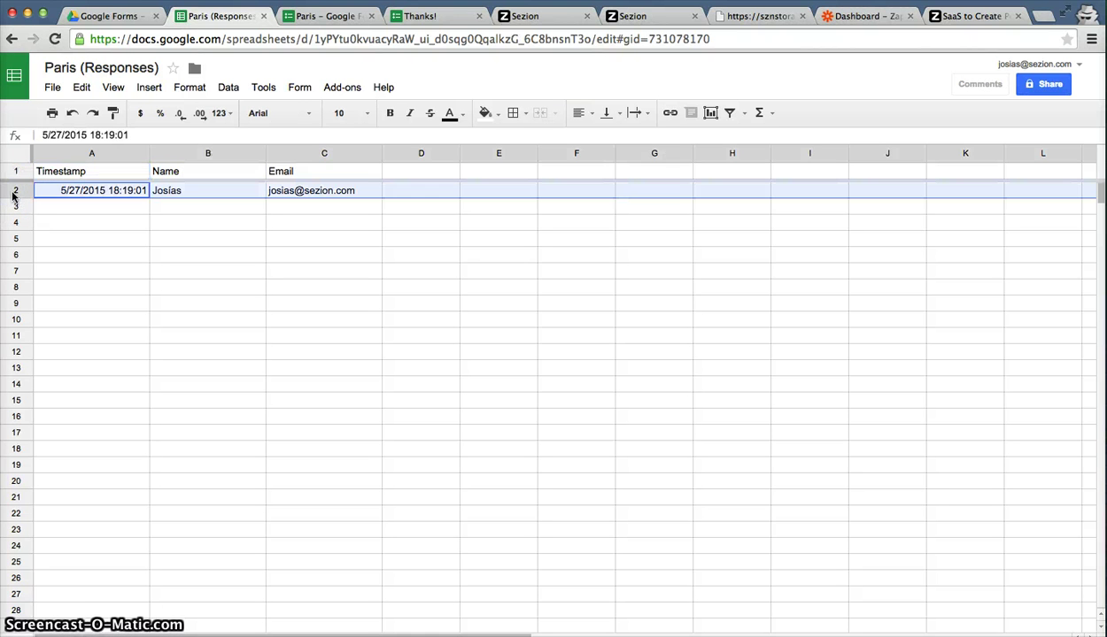
pyautogui.click(169, 153)
pyautogui.click(305, 154)
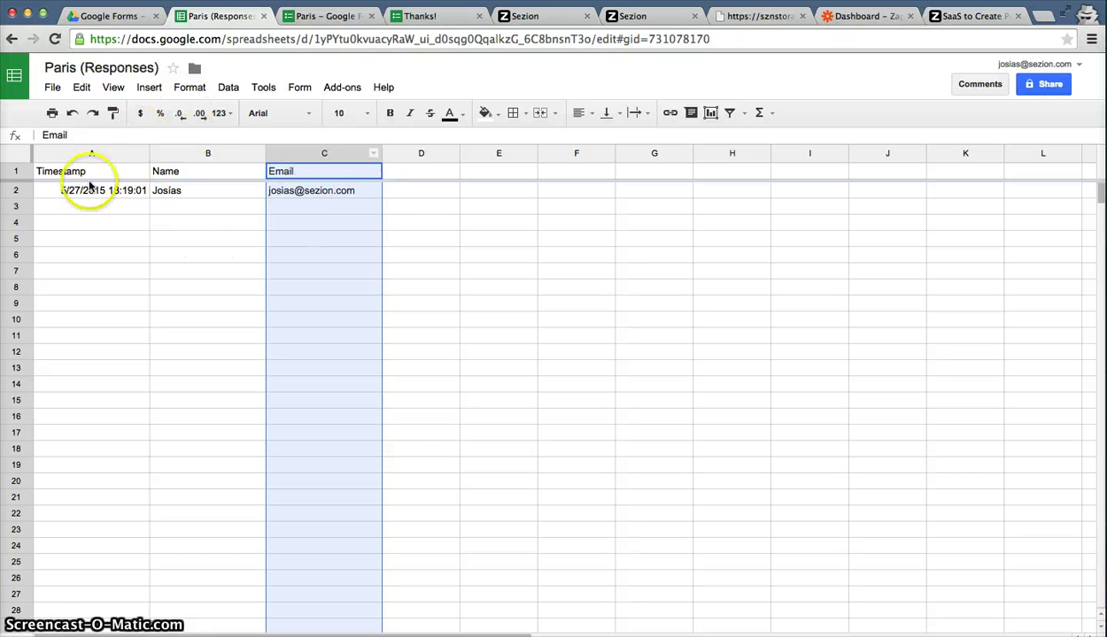
# Check rows 3 through 9 to confirm they hold no other responses.
pyautogui.click(14, 208)
pyautogui.click(15, 222)
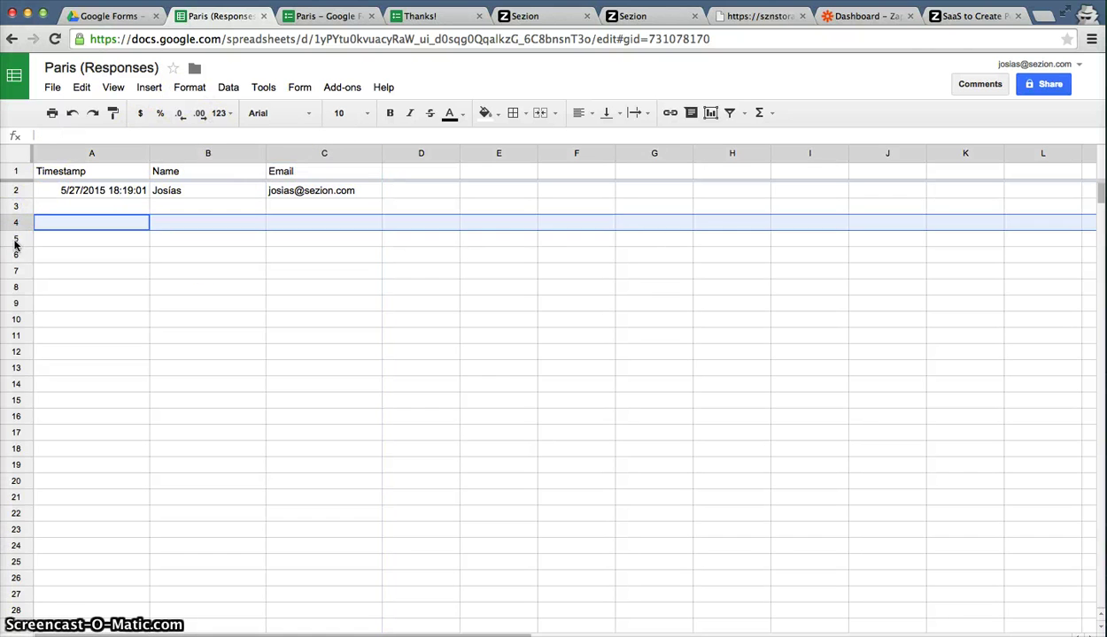
pyautogui.click(15, 256)
pyautogui.click(16, 271)
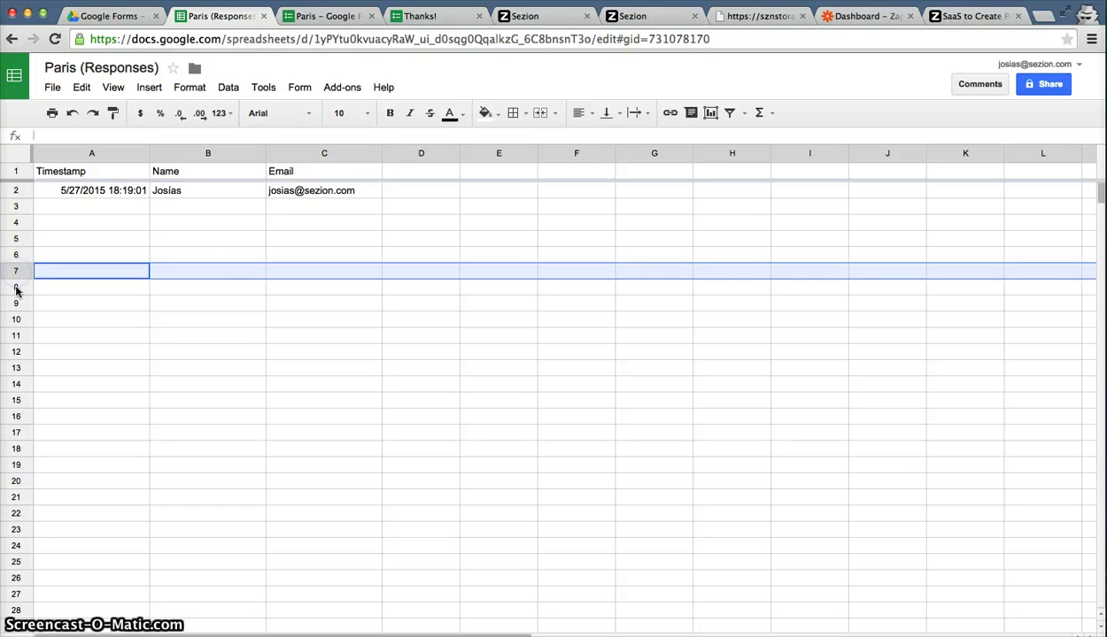
pyautogui.click(16, 288)
pyautogui.click(16, 303)
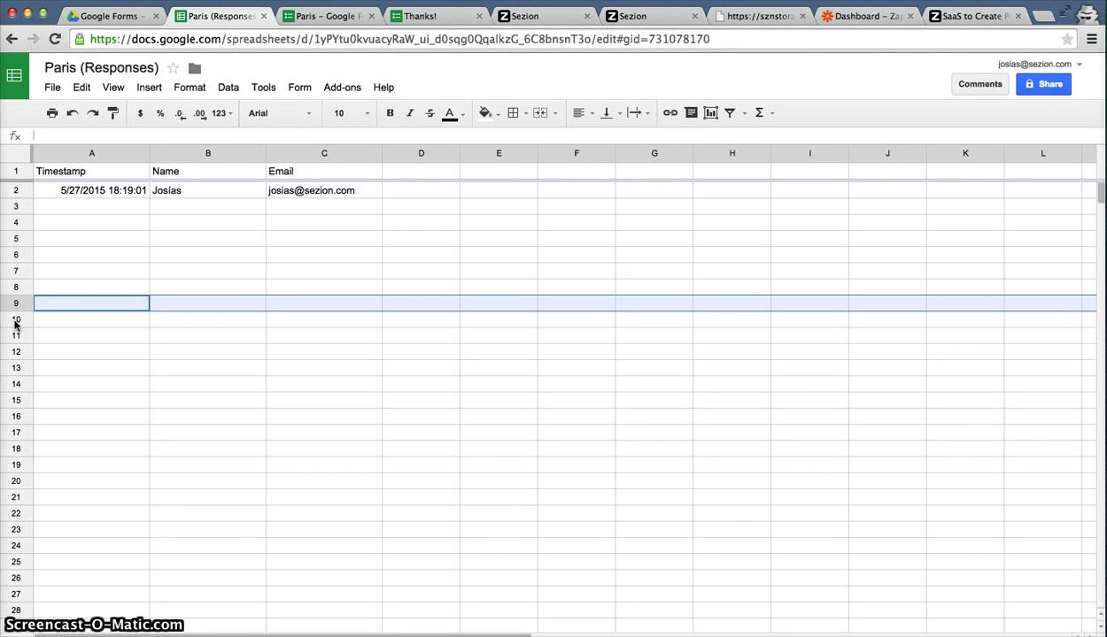
# Start a new zap triggered by Google Sheets New Spreadsheet Row.
pyautogui.click(858, 18)
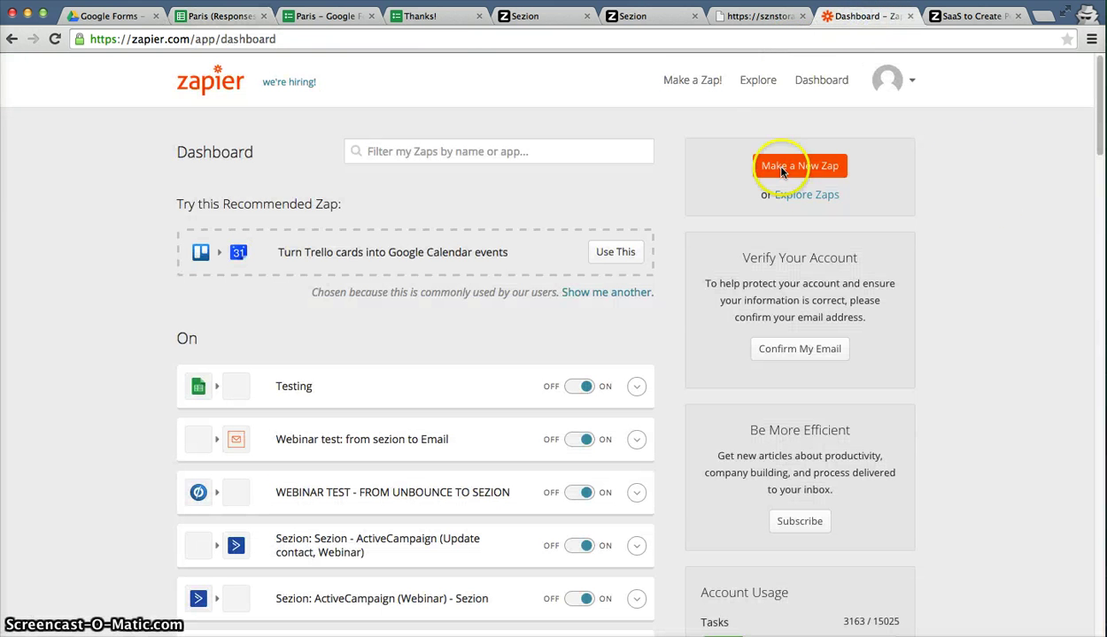
pyautogui.click(691, 82)
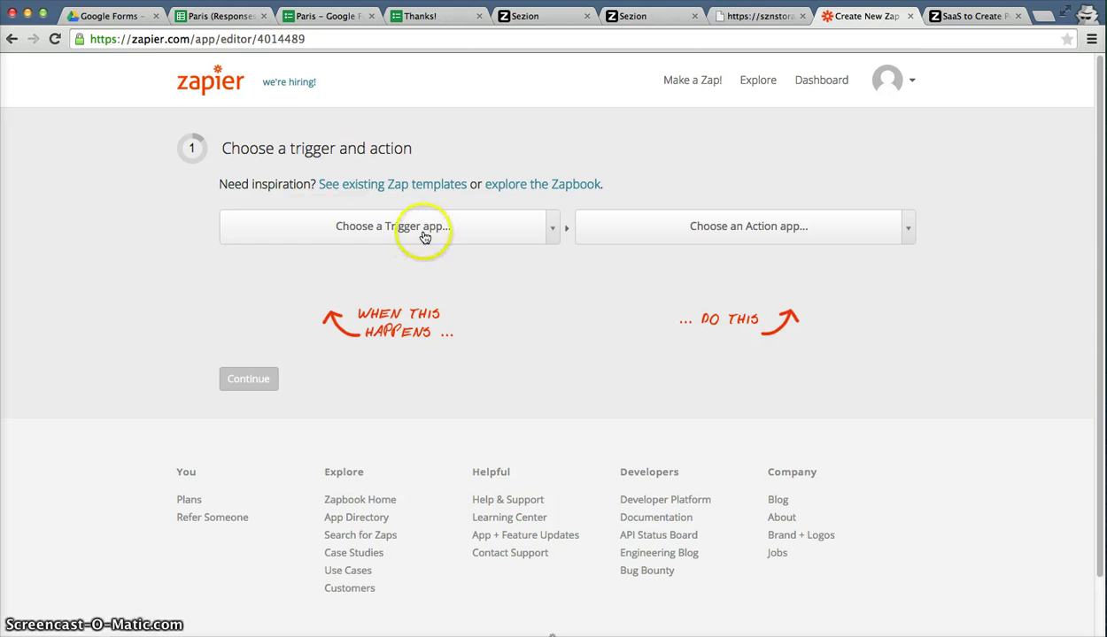
pyautogui.click(309, 231)
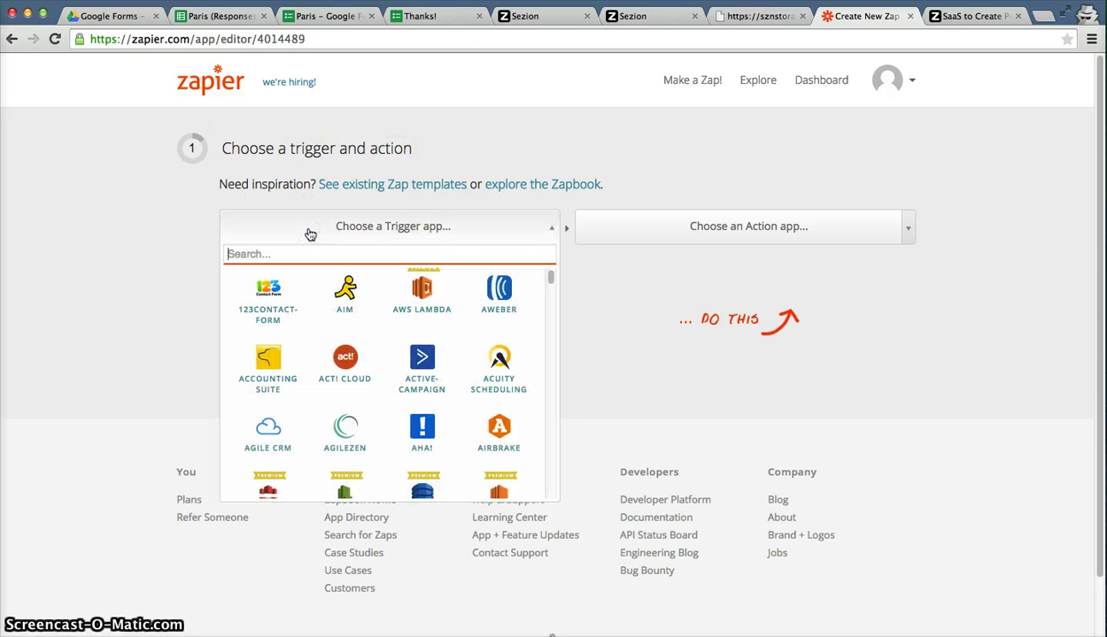
pyautogui.write('goog')
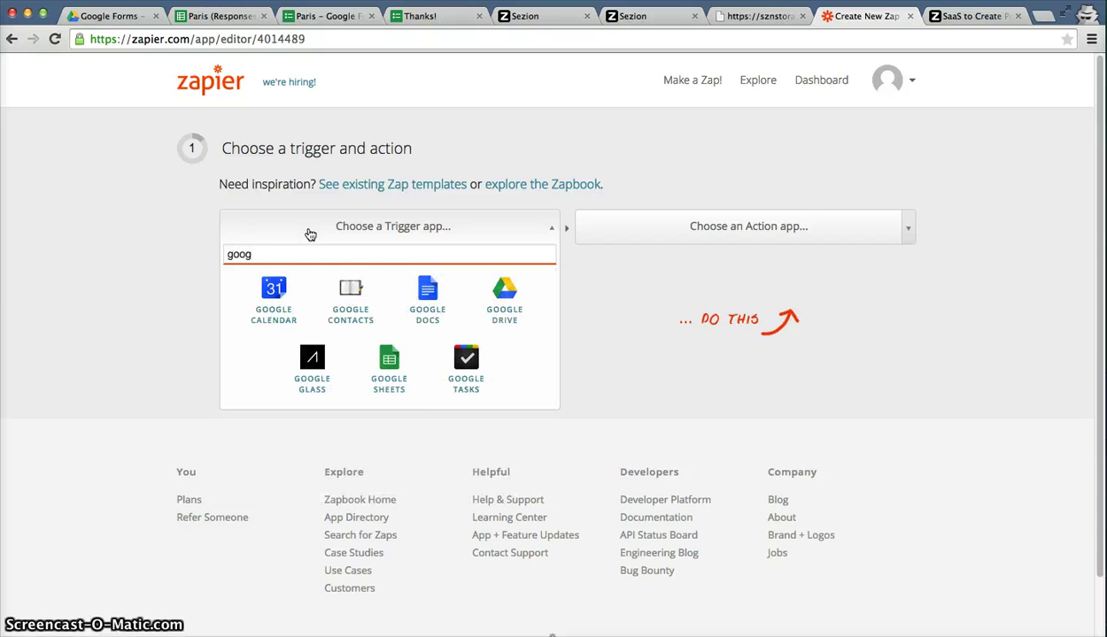
pyautogui.click(395, 379)
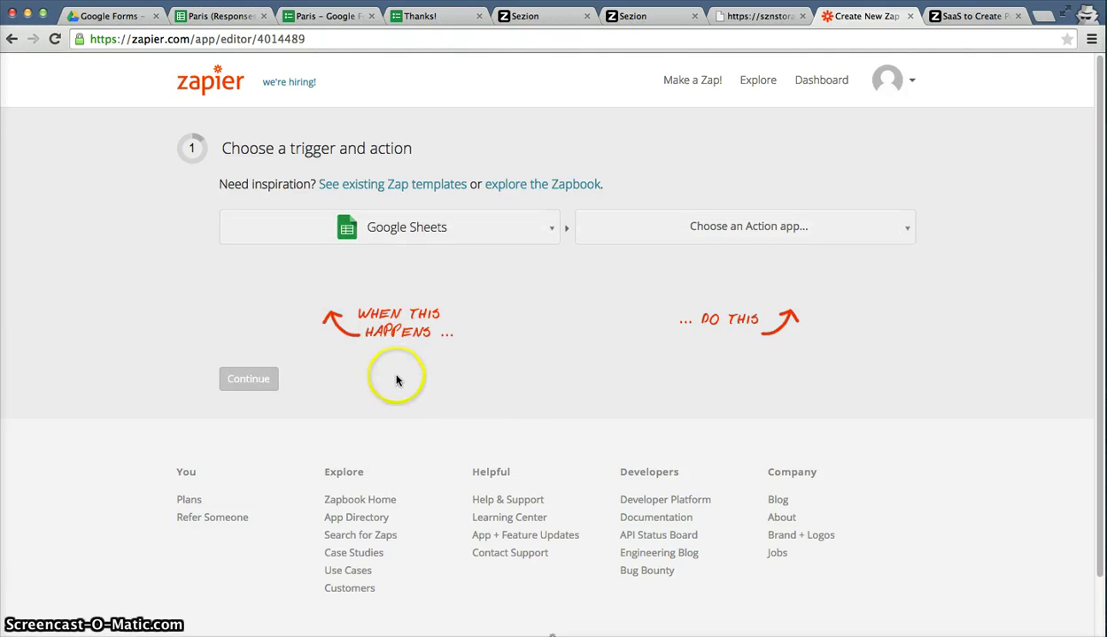
pyautogui.click(474, 273)
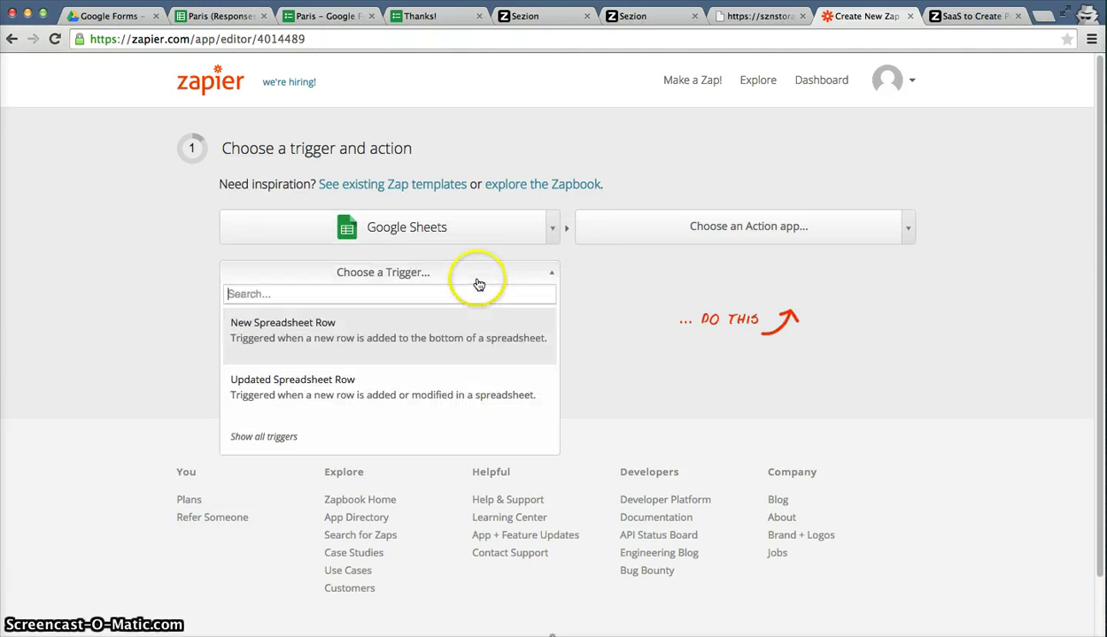
pyautogui.click(261, 344)
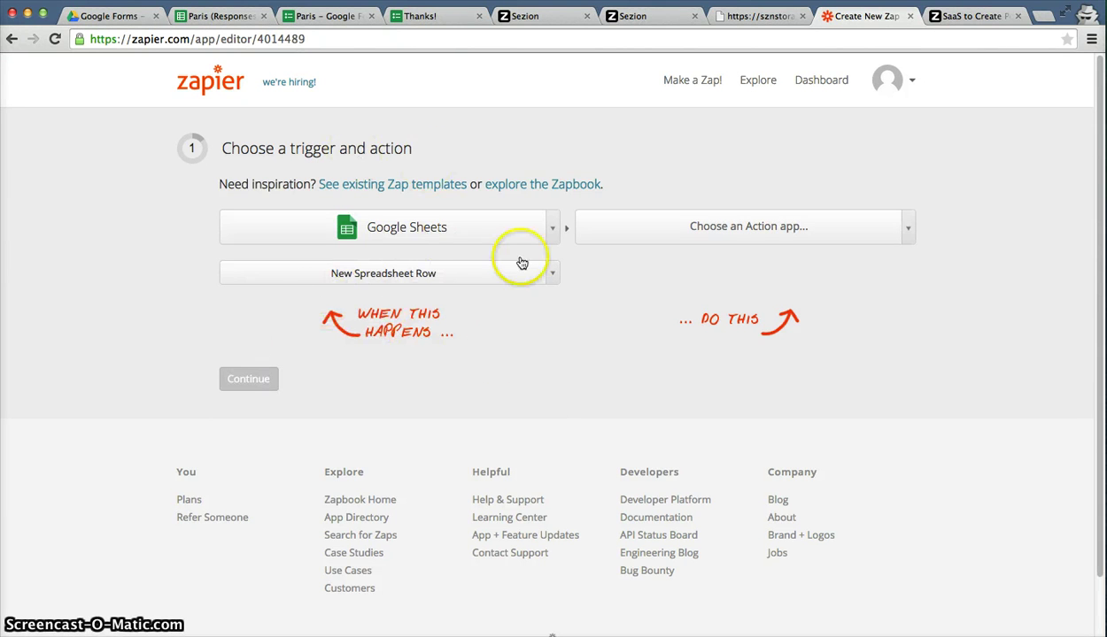
# Make the zap's action Sezion v2 Create Video and confirm both choices.
pyautogui.click(691, 232)
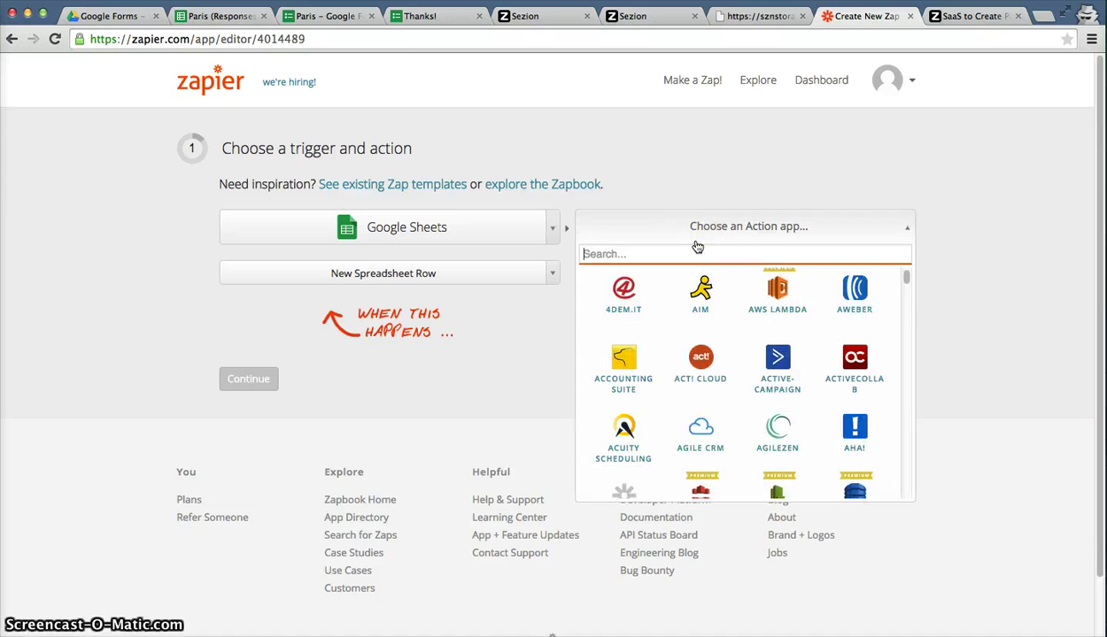
pyautogui.write('sezion')
pyautogui.click(860, 304)
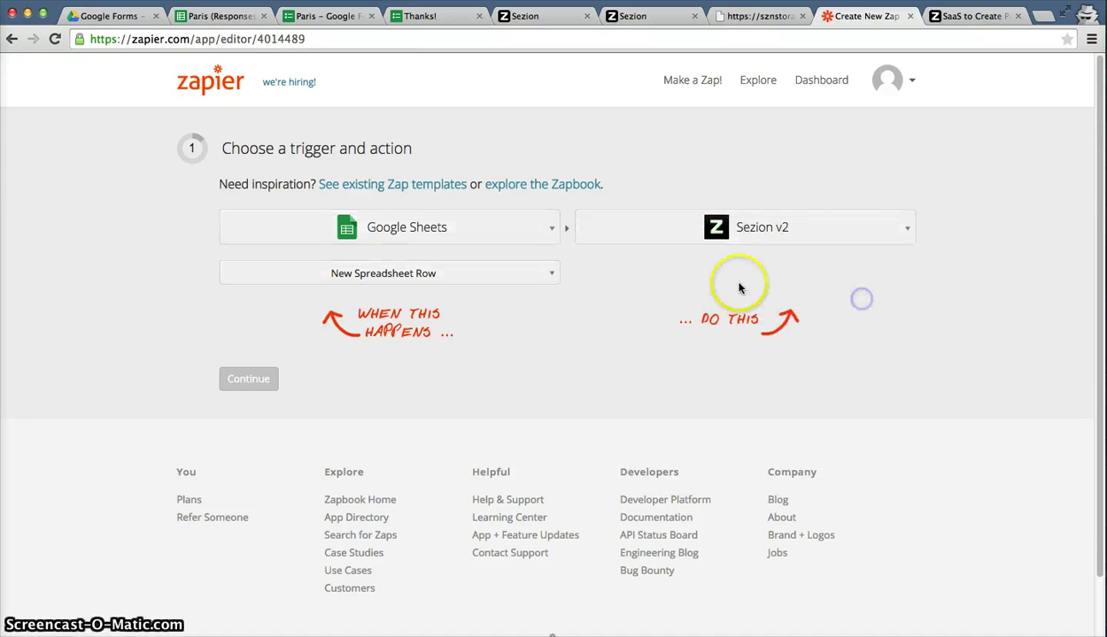
pyautogui.click(717, 273)
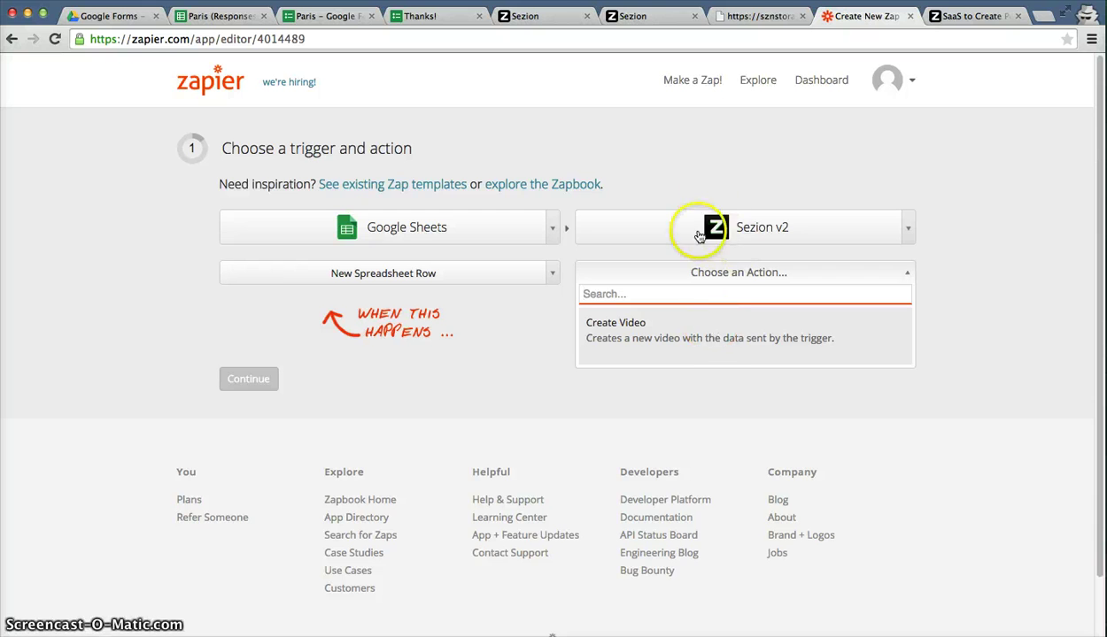
pyautogui.click(707, 330)
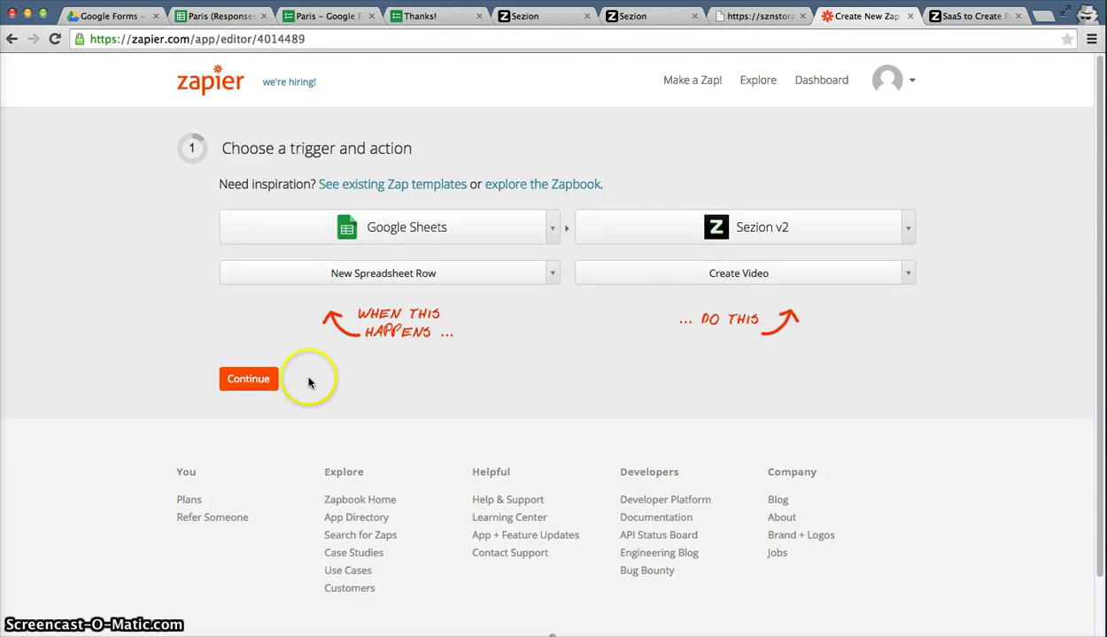
pyautogui.click(244, 383)
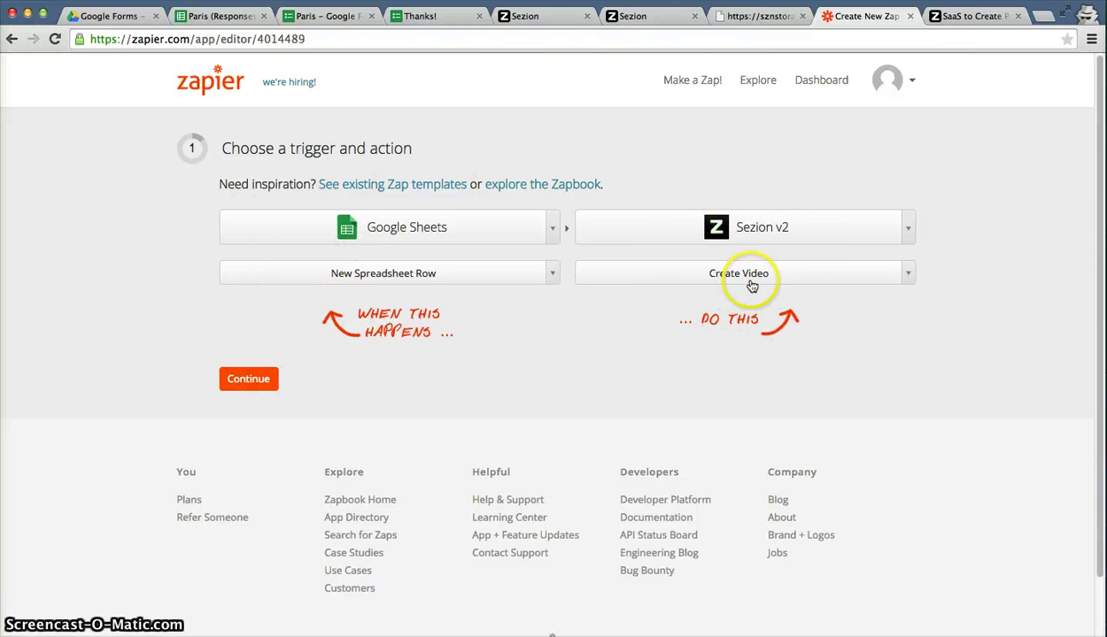
# Connect the second Google Sheets account and a Sezion v2 account to the zap.
pyautogui.click(251, 388)
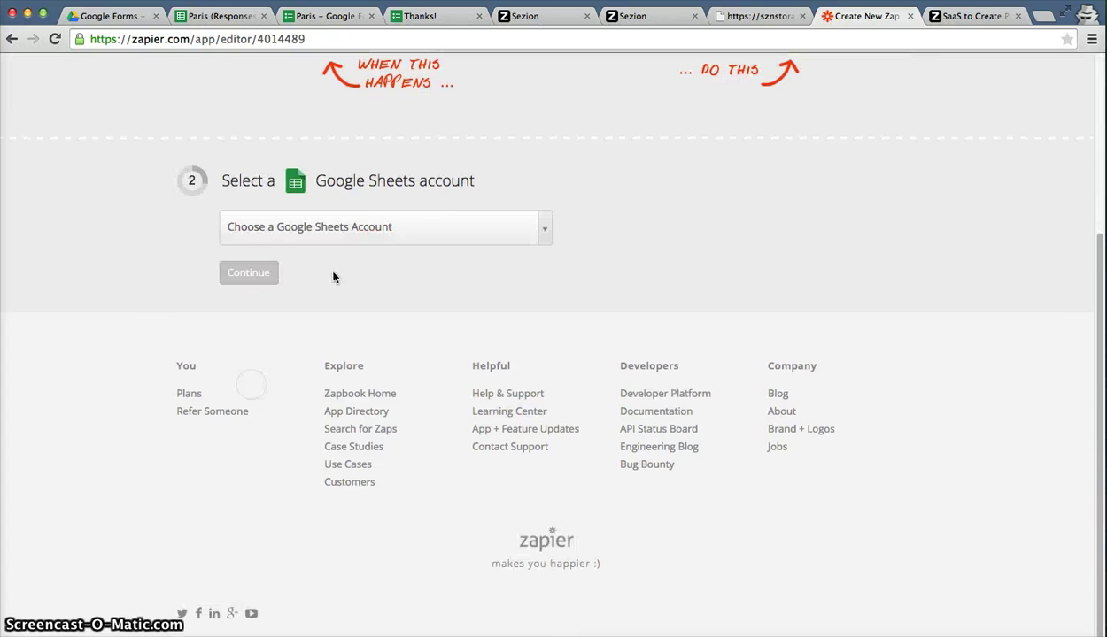
pyautogui.click(399, 227)
pyautogui.click(334, 322)
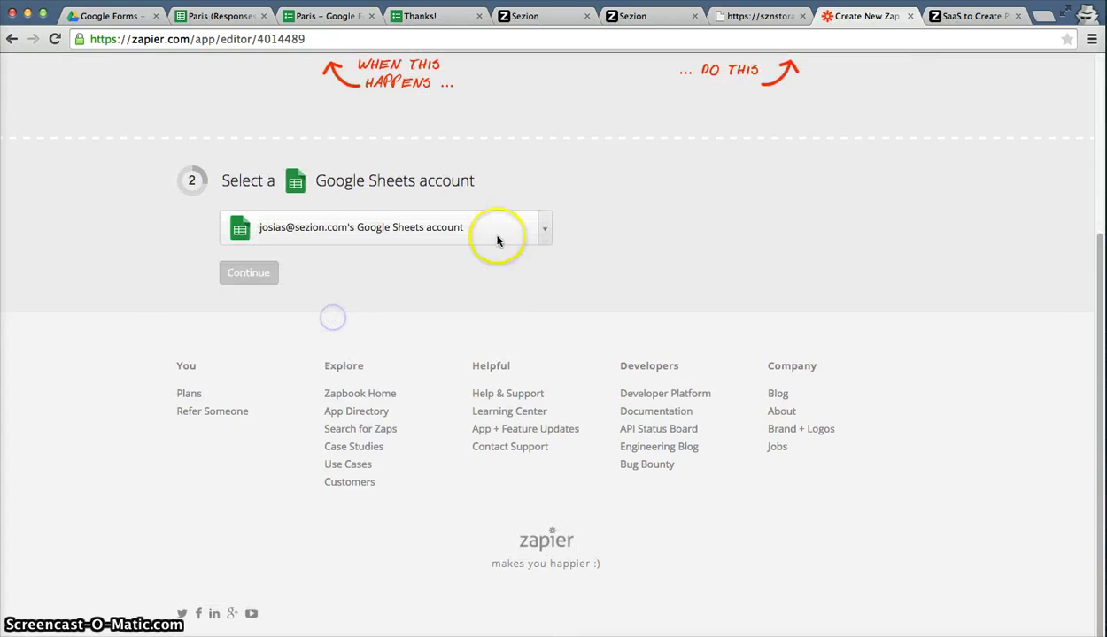
pyautogui.click(620, 227)
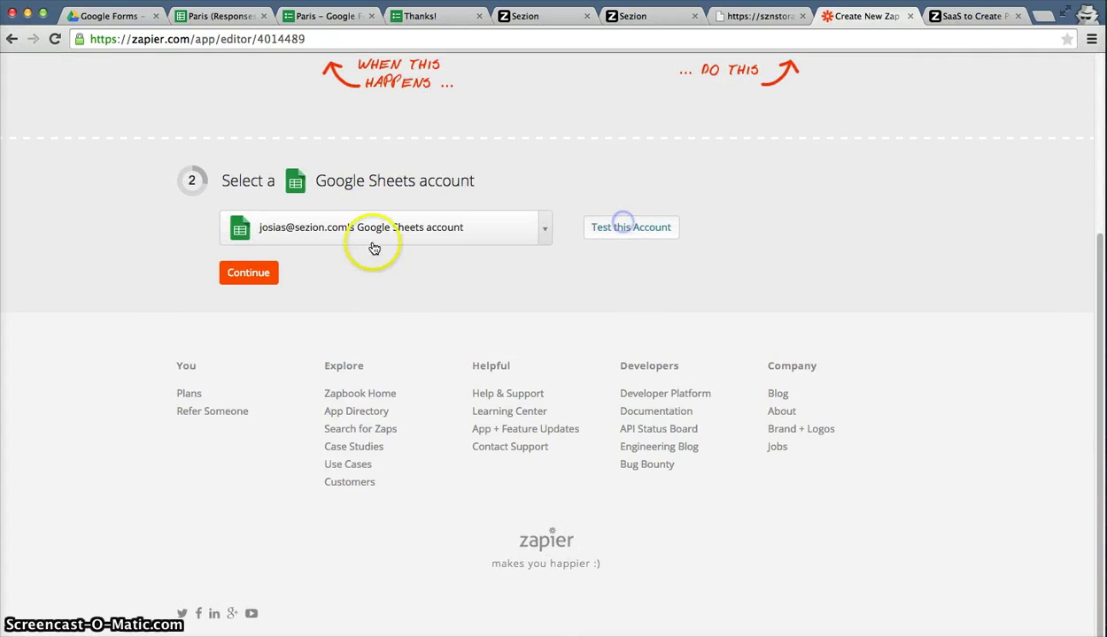
pyautogui.click(264, 274)
pyautogui.click(350, 227)
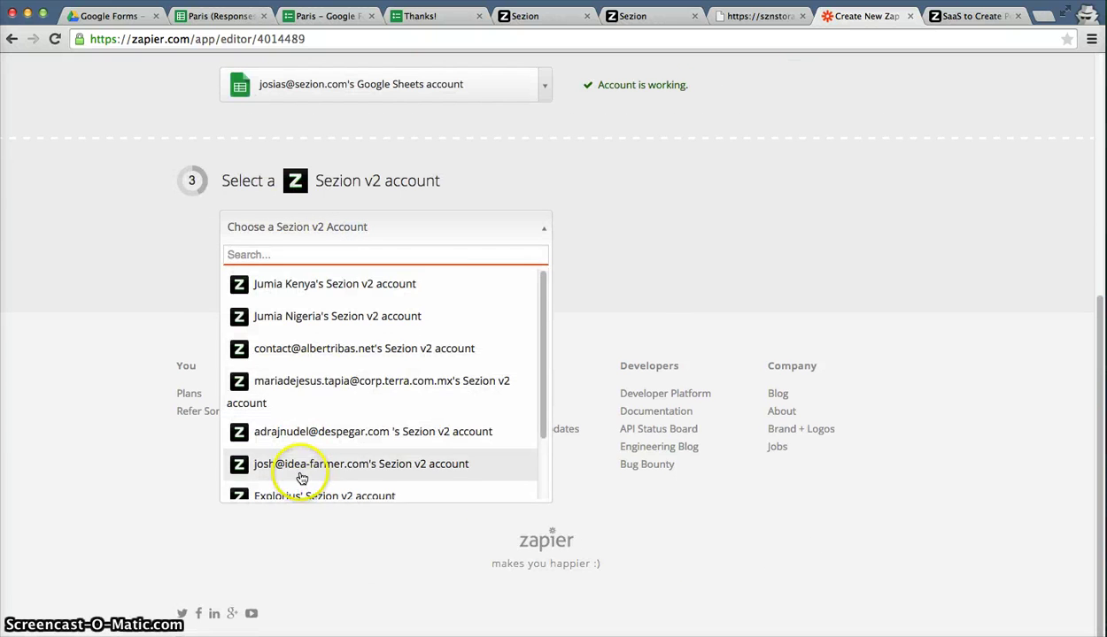
pyautogui.scroll(-3, 300, 477)
pyautogui.click(266, 451)
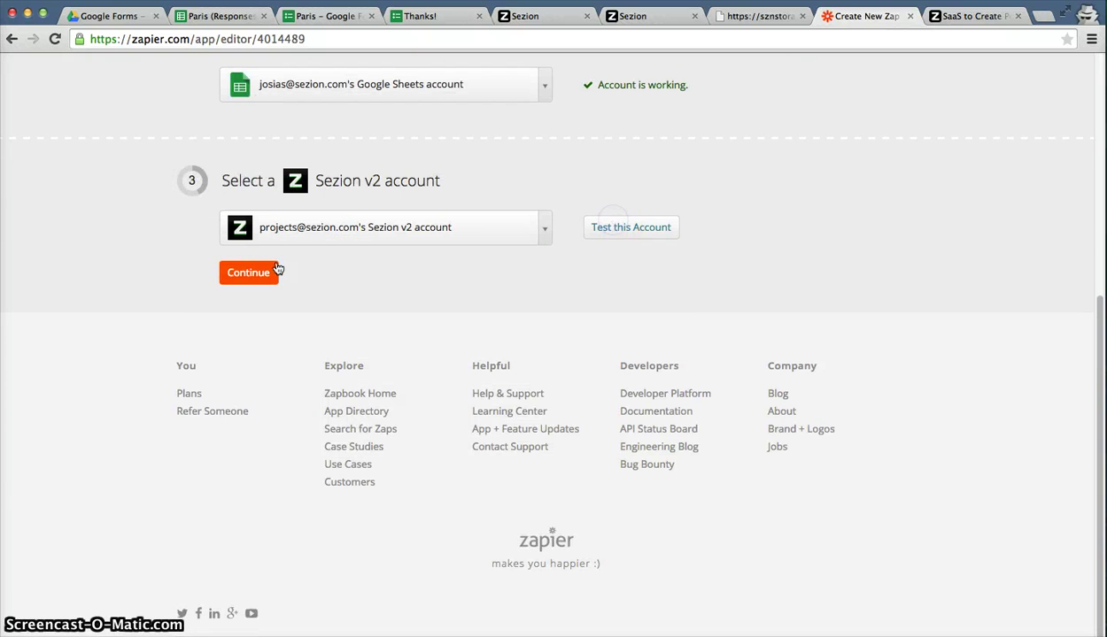
pyautogui.click(247, 276)
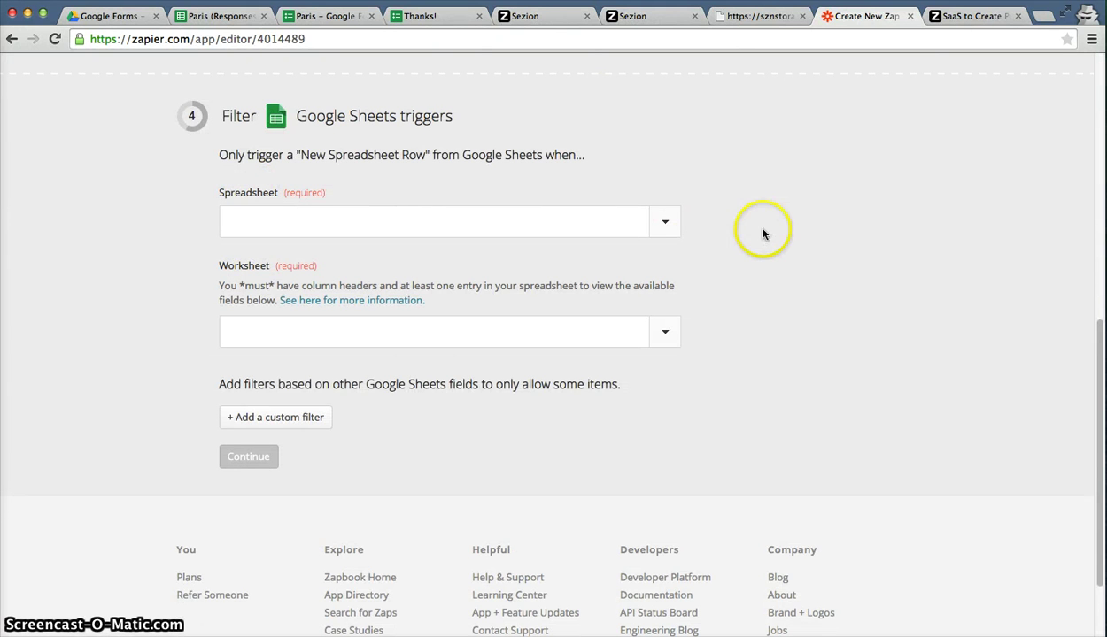
# Set the trigger to spreadsheet Paris (Responses), worksheet Form Responses 1, checking the sheet in between.
pyautogui.click(669, 226)
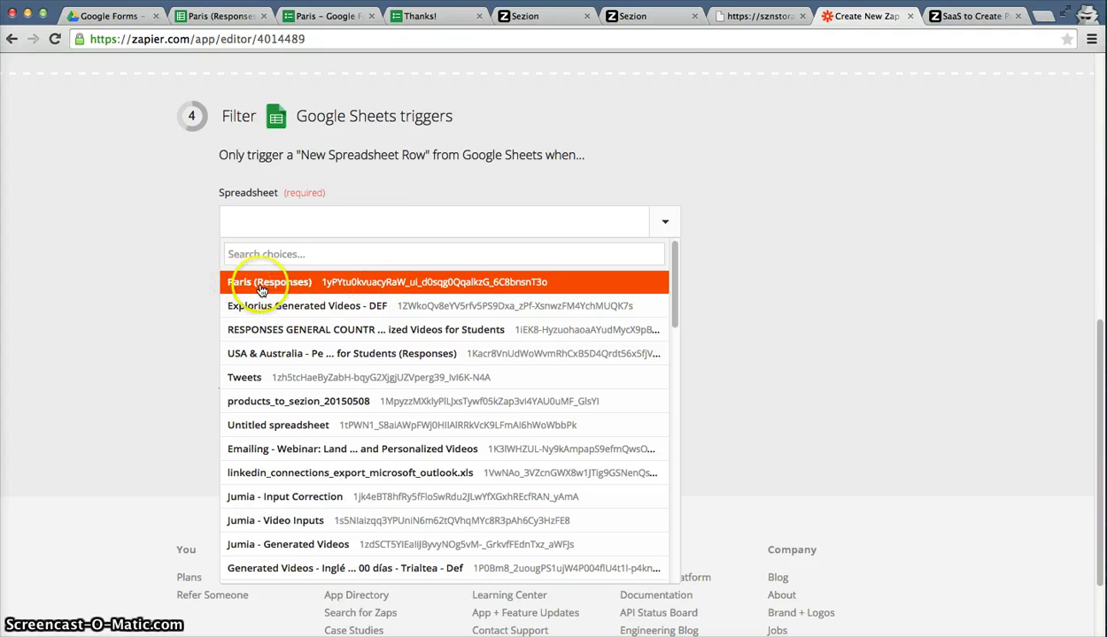
pyautogui.click(239, 285)
pyautogui.click(216, 21)
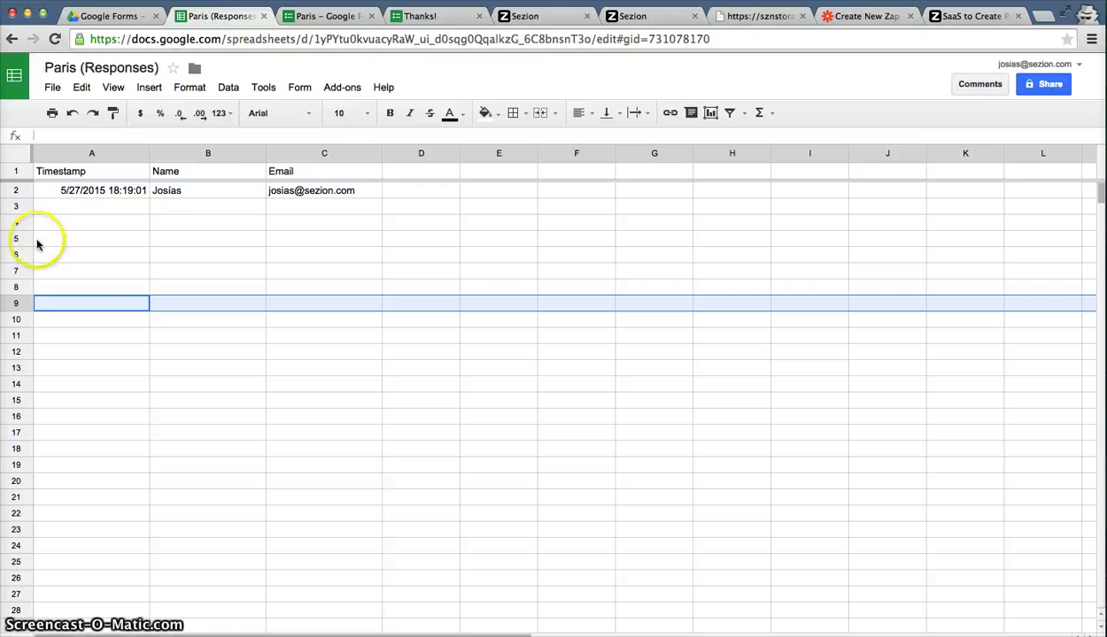
pyautogui.click(849, 18)
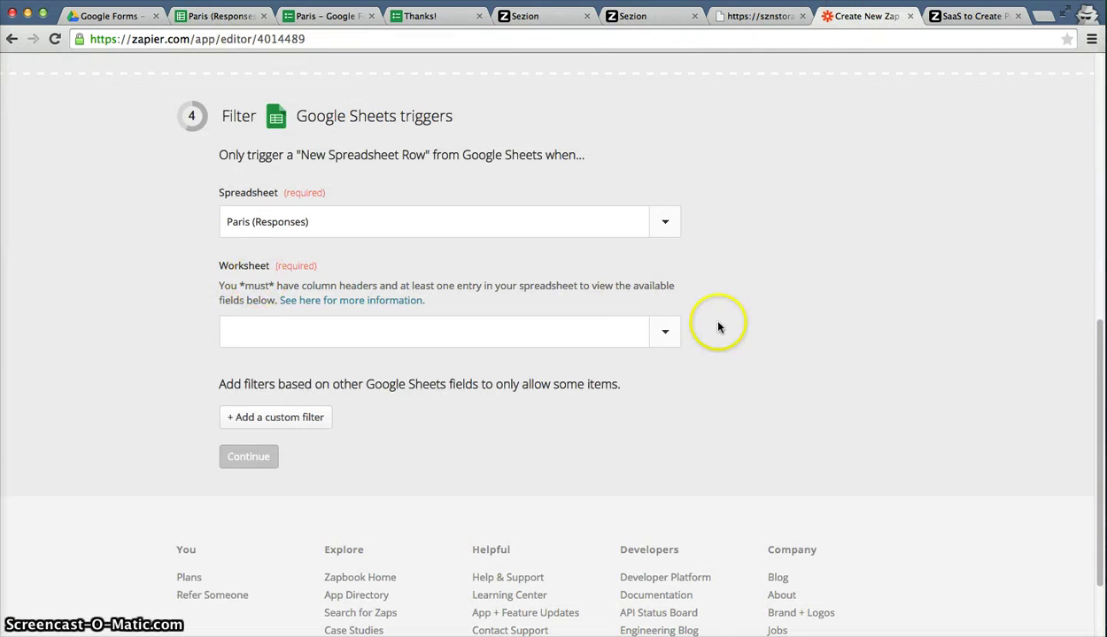
pyautogui.click(667, 335)
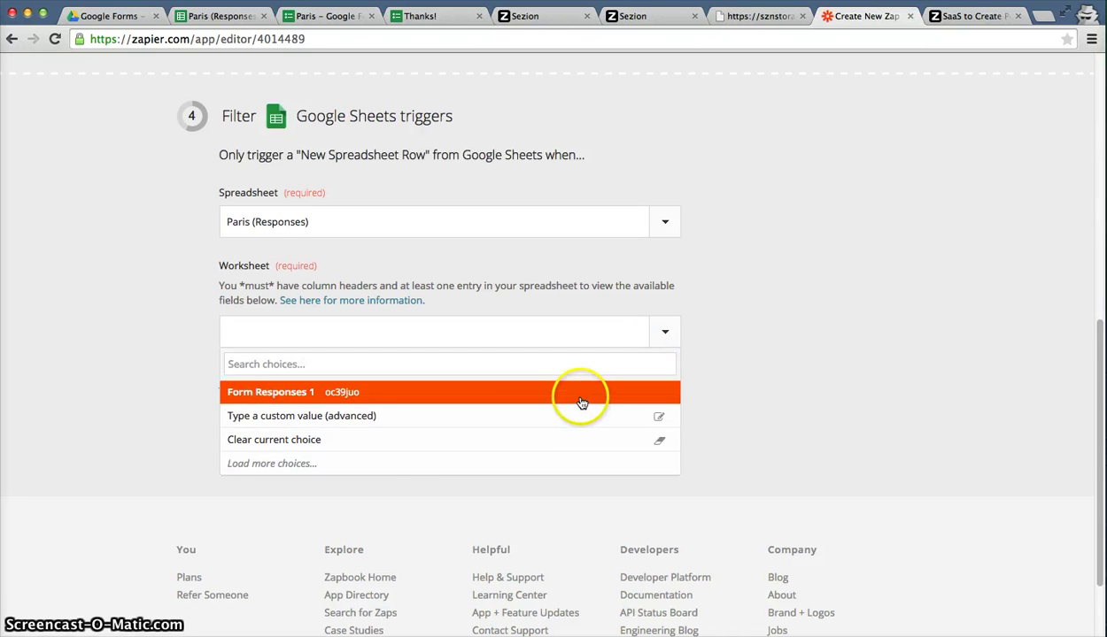
pyautogui.click(582, 400)
pyautogui.click(217, 18)
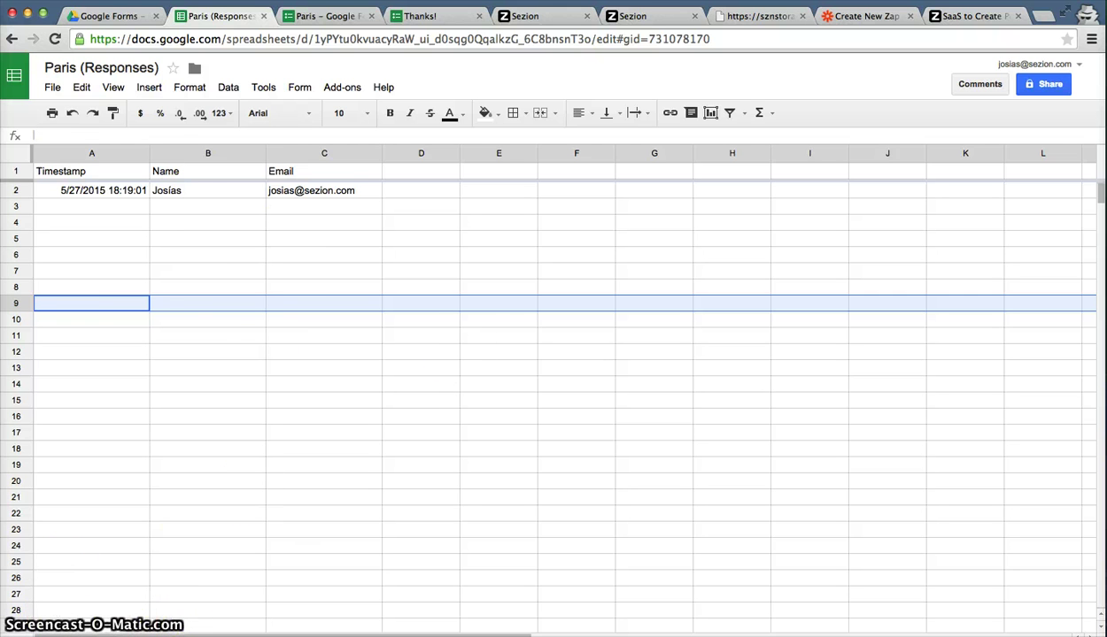
pyautogui.click(879, 16)
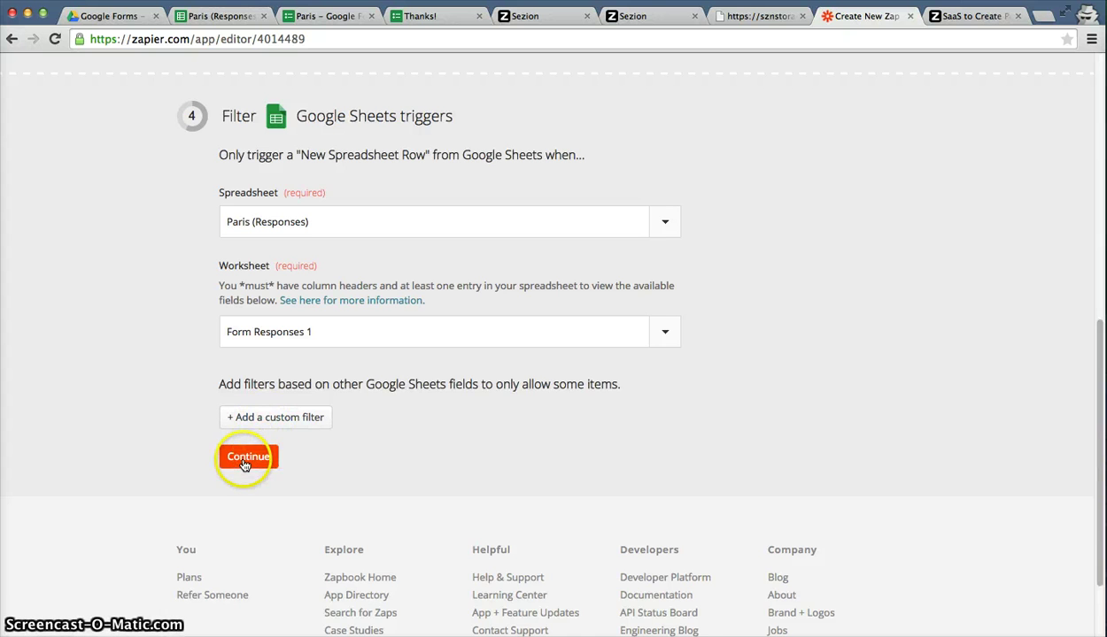
# Advance to step 5 and look over the Sezion v2 Video fields, starting with Template.
pyautogui.click(247, 457)
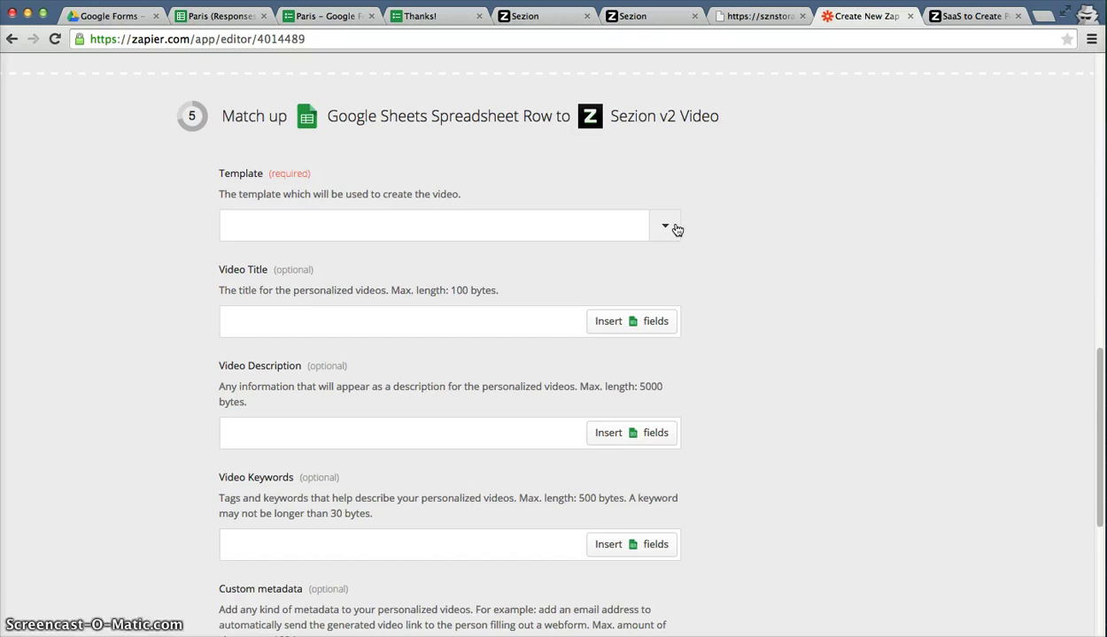
pyautogui.scroll(5, 677, 228)
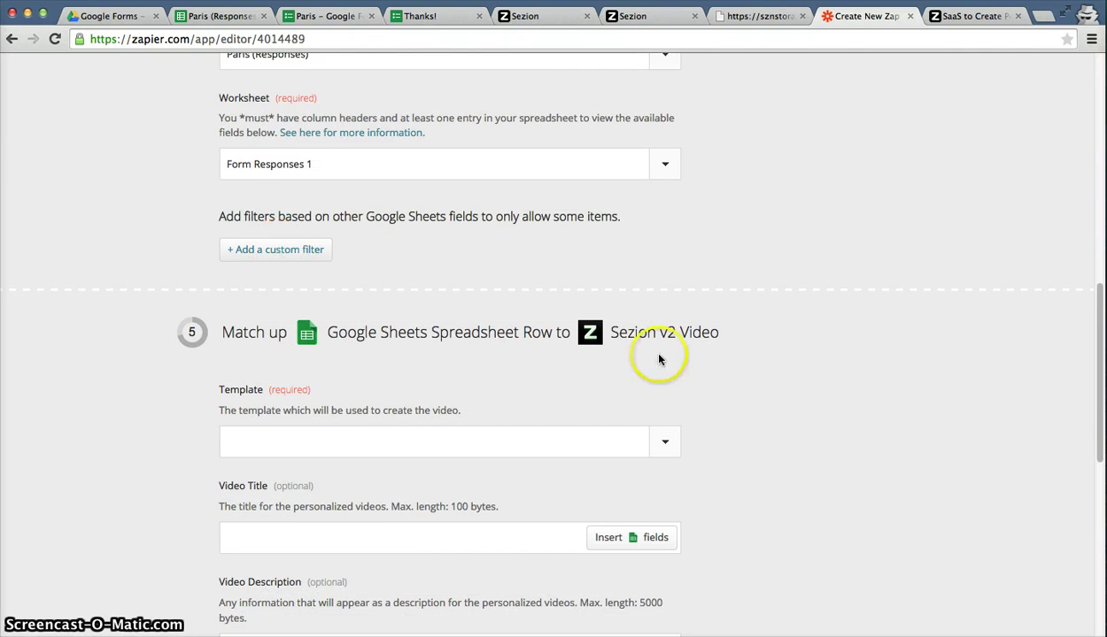
pyautogui.scroll(-5, 773, 452)
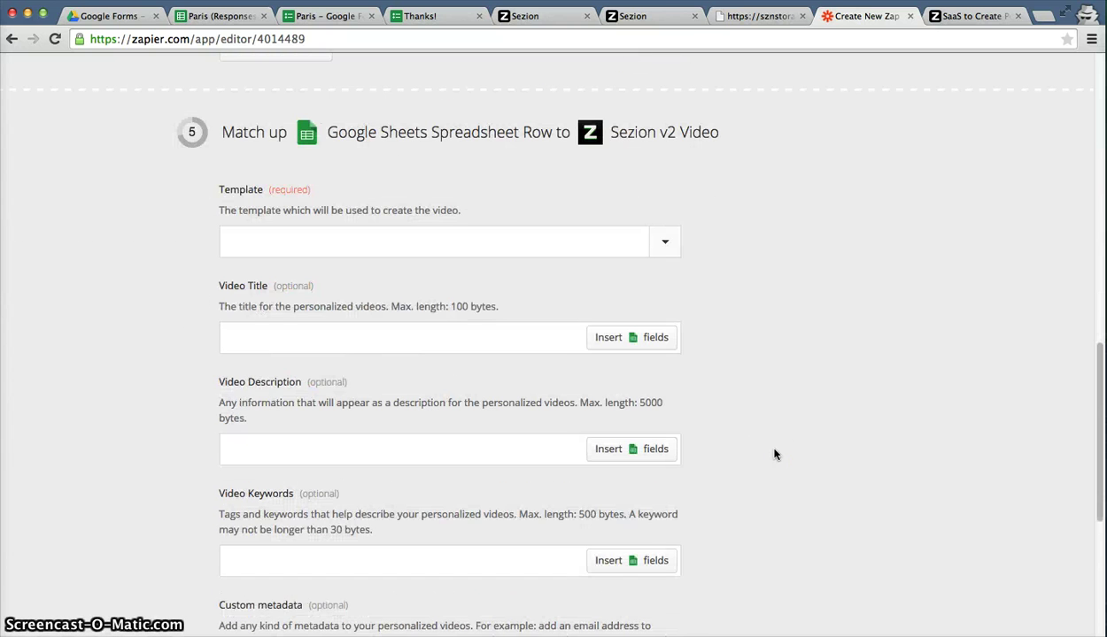
pyautogui.scroll(-1, 773, 452)
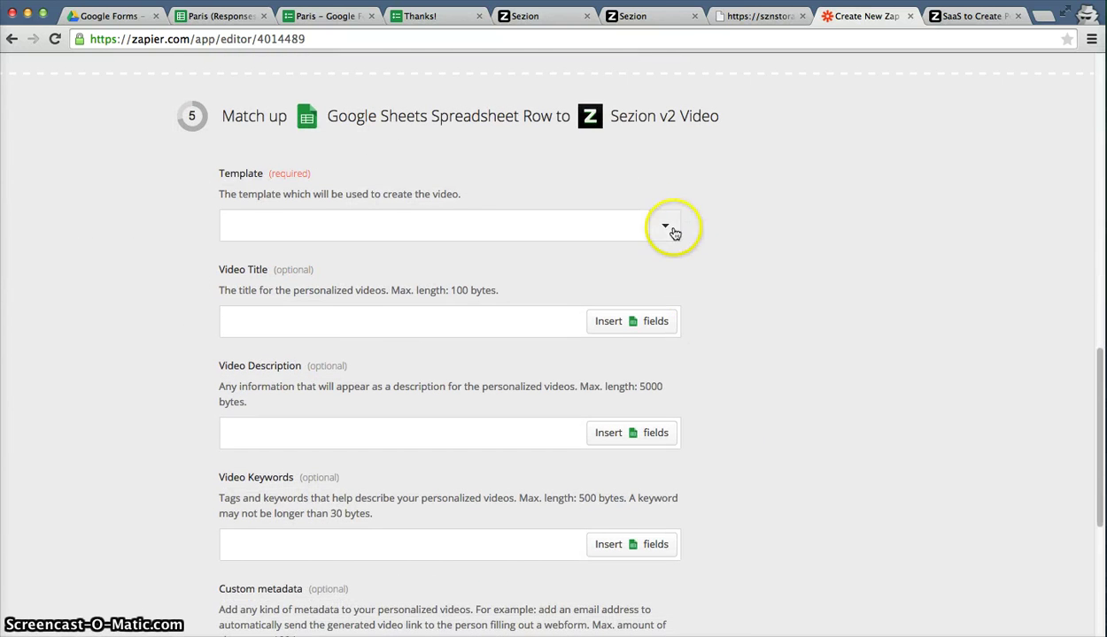
pyautogui.scroll(-1, 766, 306)
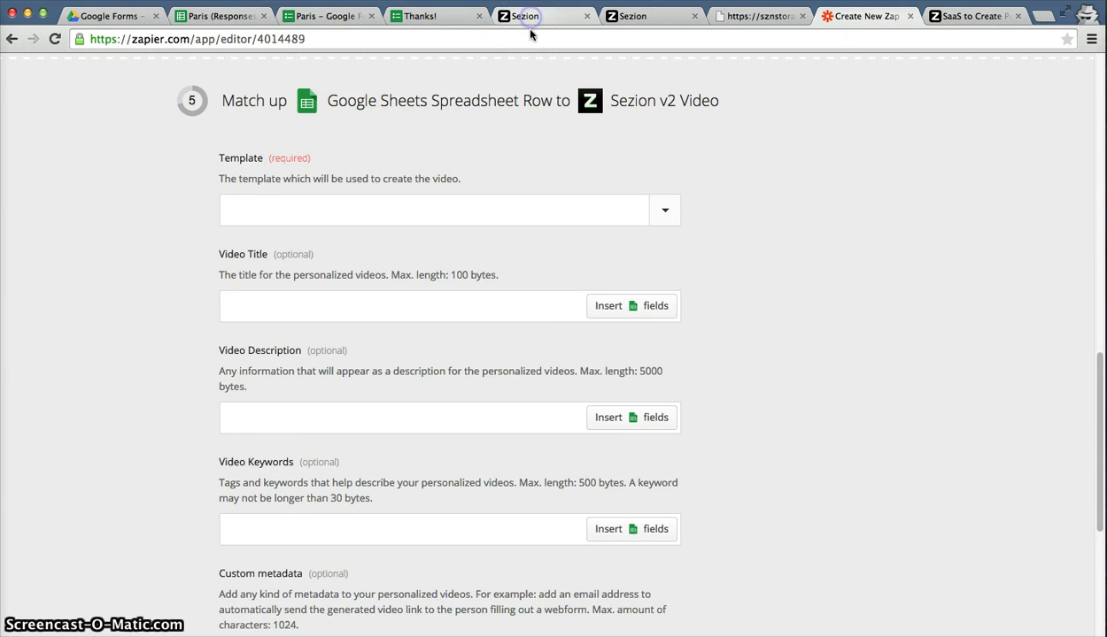
pyautogui.click(529, 16)
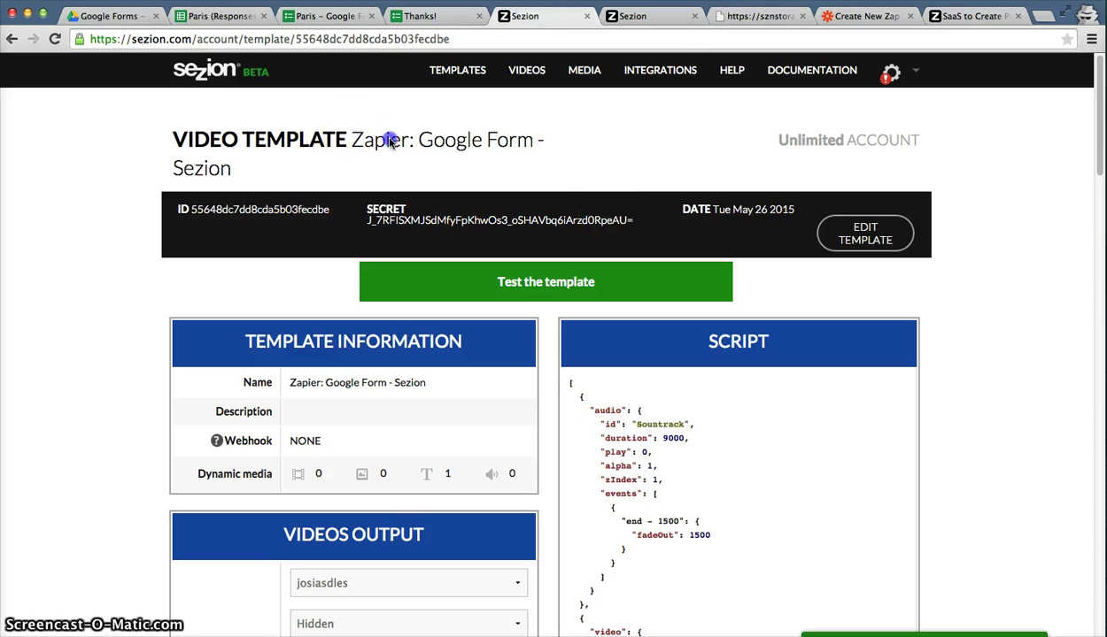
pyautogui.moveTo(351, 141); pyautogui.dragTo(459, 158)
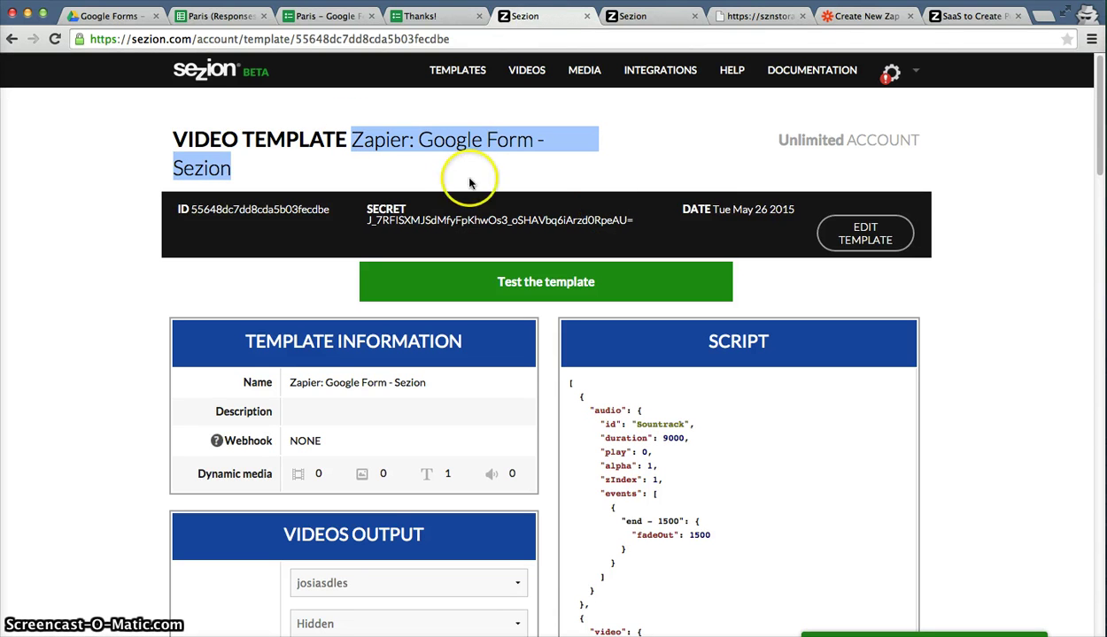
pyautogui.scroll(-3, 966, 342)
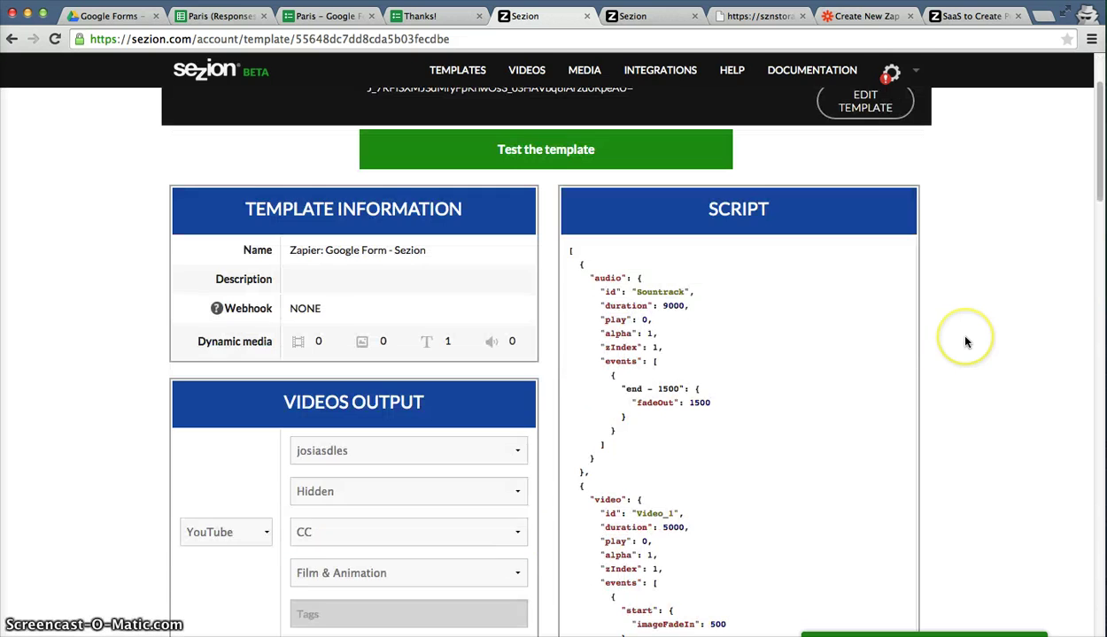
pyautogui.click(855, 18)
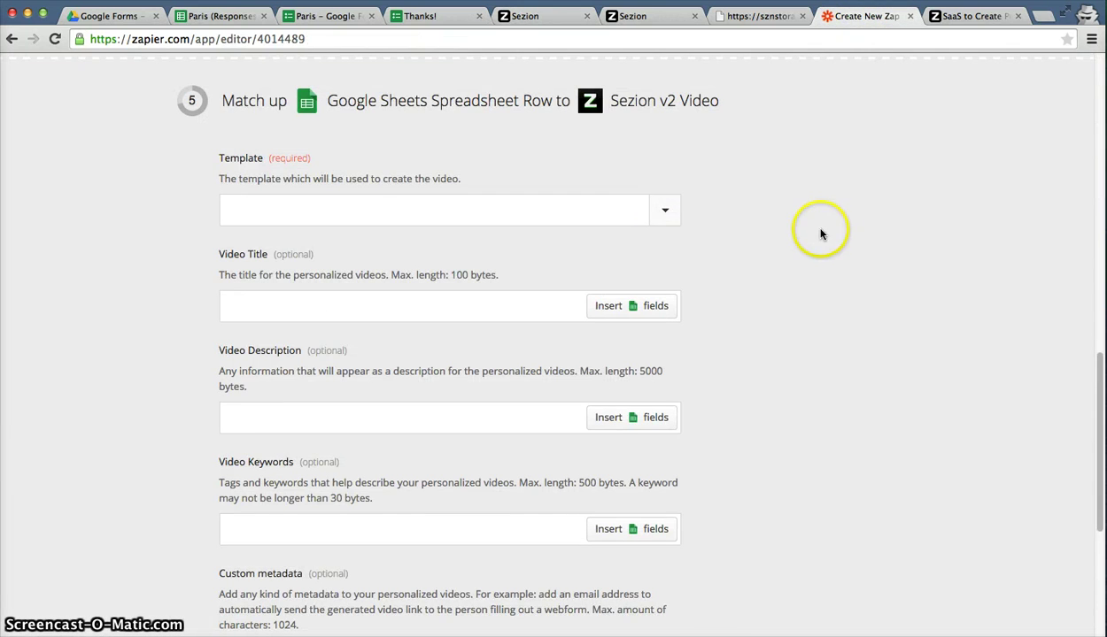
# Choose 'Zapier: Google Form - Sezion' from the scrolled Template list.
pyautogui.scroll(-1, 821, 233)
pyautogui.click(665, 188)
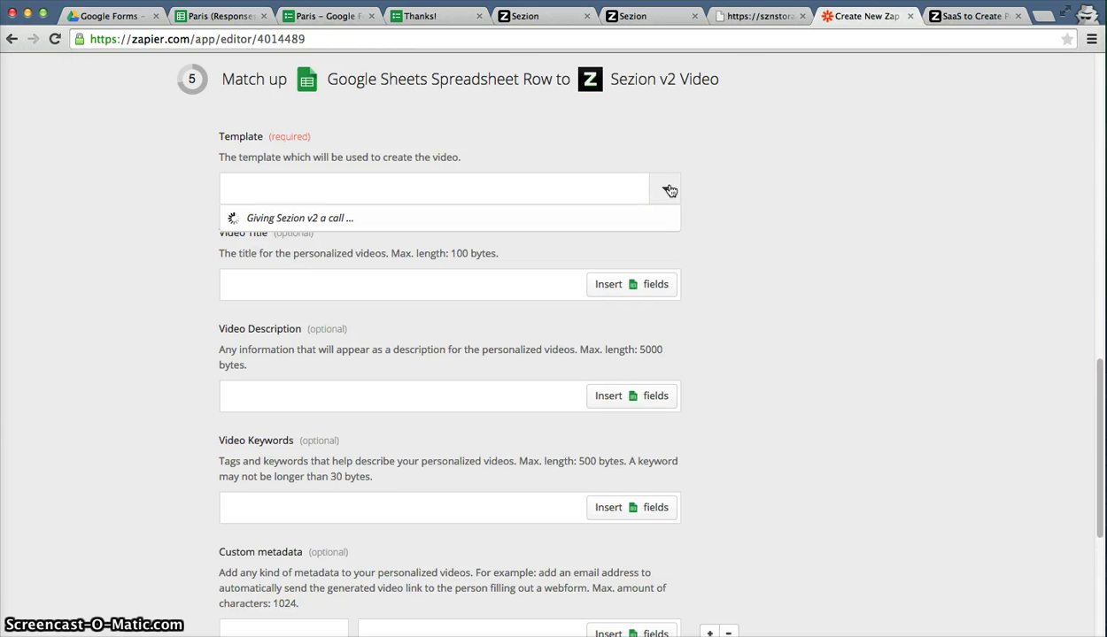
pyautogui.click(665, 291)
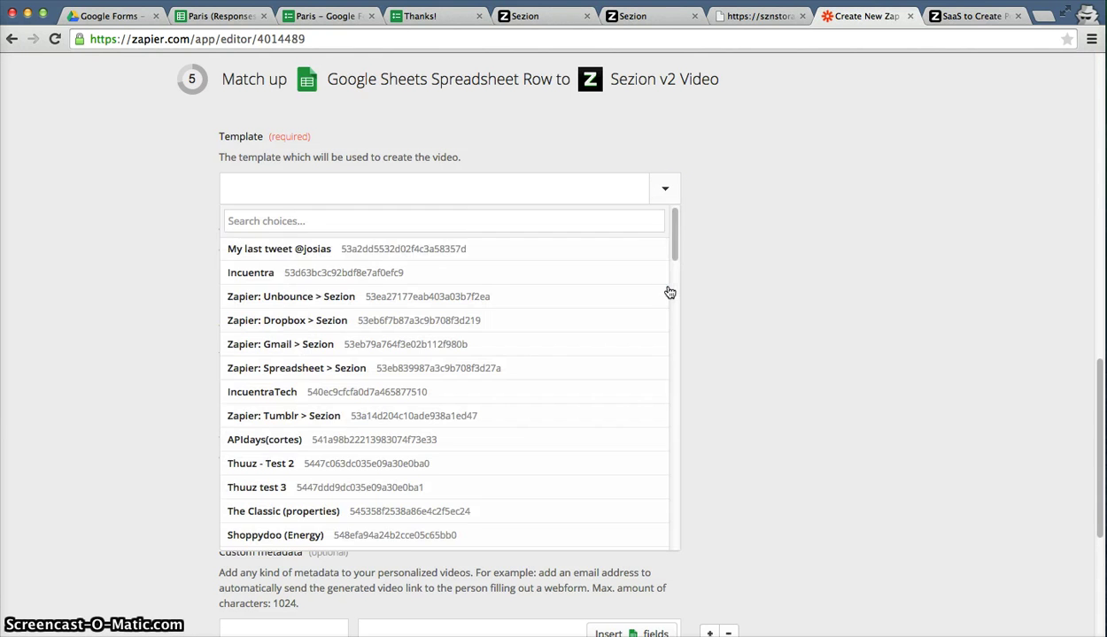
pyautogui.click(675, 241)
pyautogui.moveTo(675, 237); pyautogui.dragTo(675, 525)
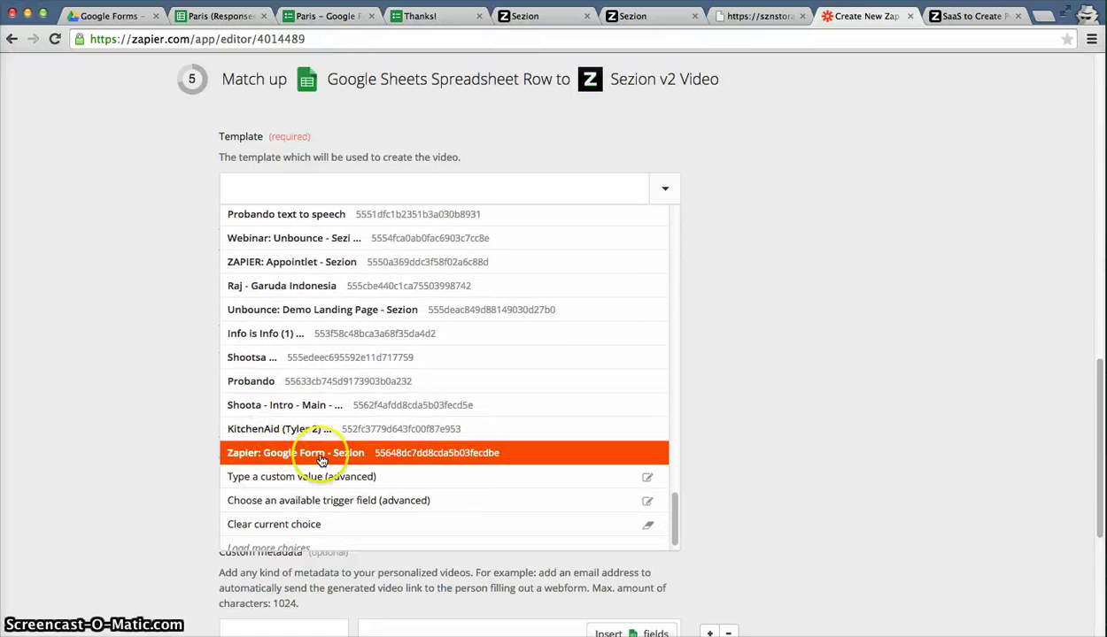
pyautogui.click(453, 454)
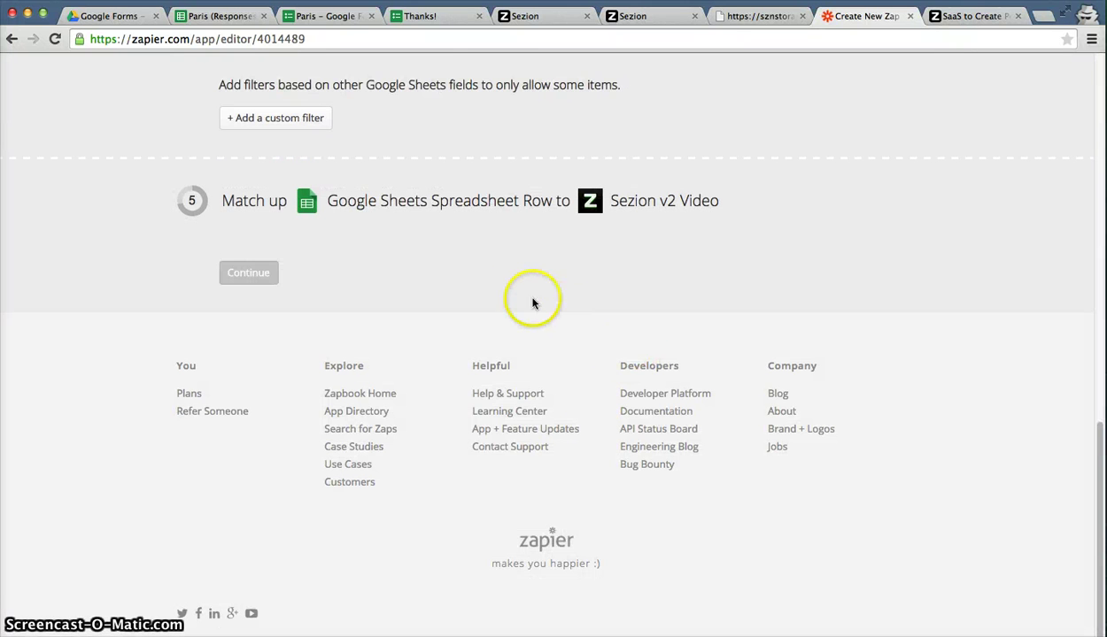
pyautogui.scroll(-3, 992, 316)
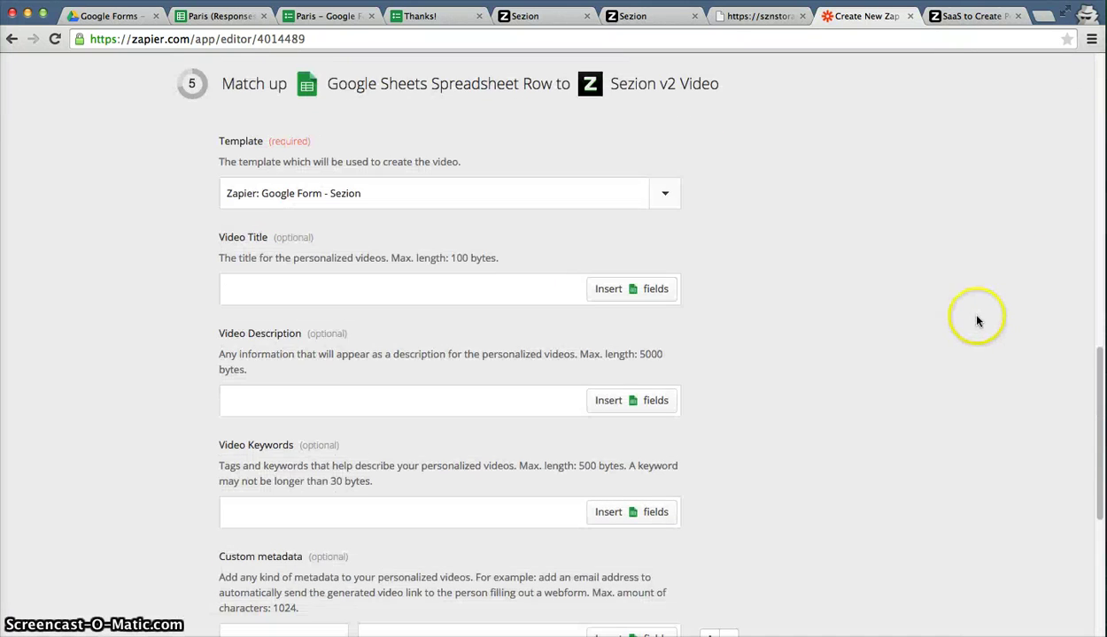
pyautogui.scroll(-2, 882, 321)
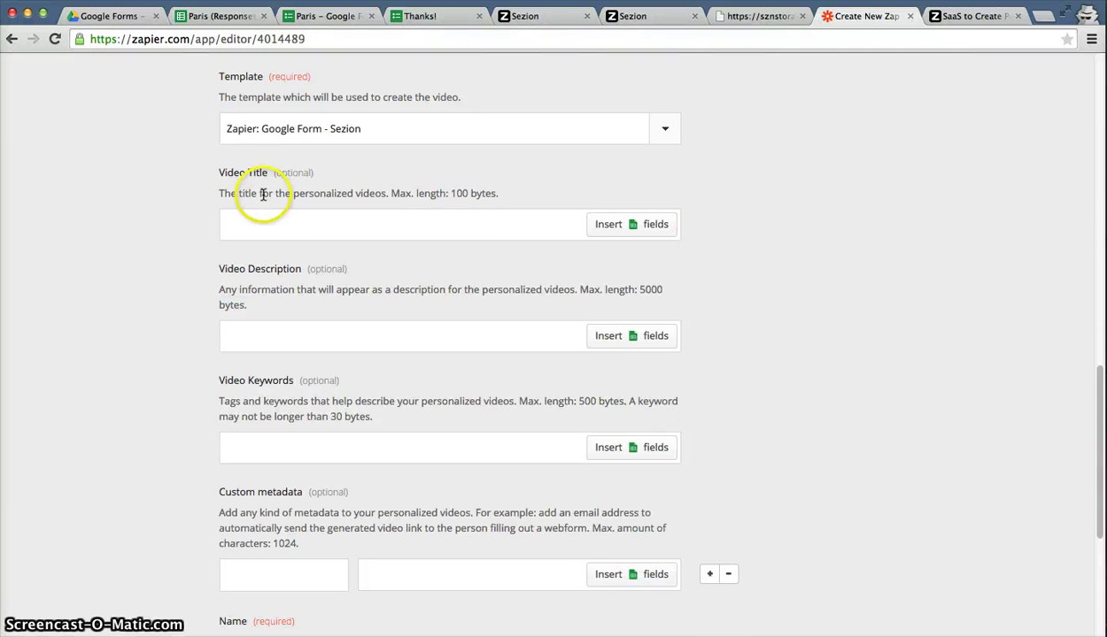
pyautogui.moveTo(215, 173); pyautogui.dragTo(320, 174)
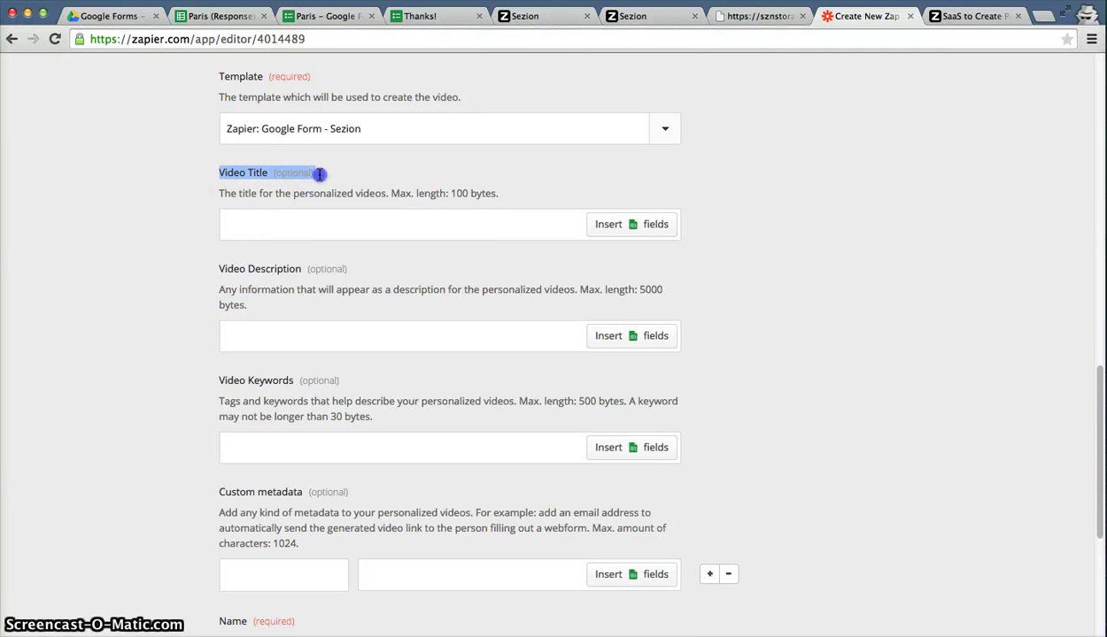
pyautogui.moveTo(218, 269); pyautogui.dragTo(352, 268)
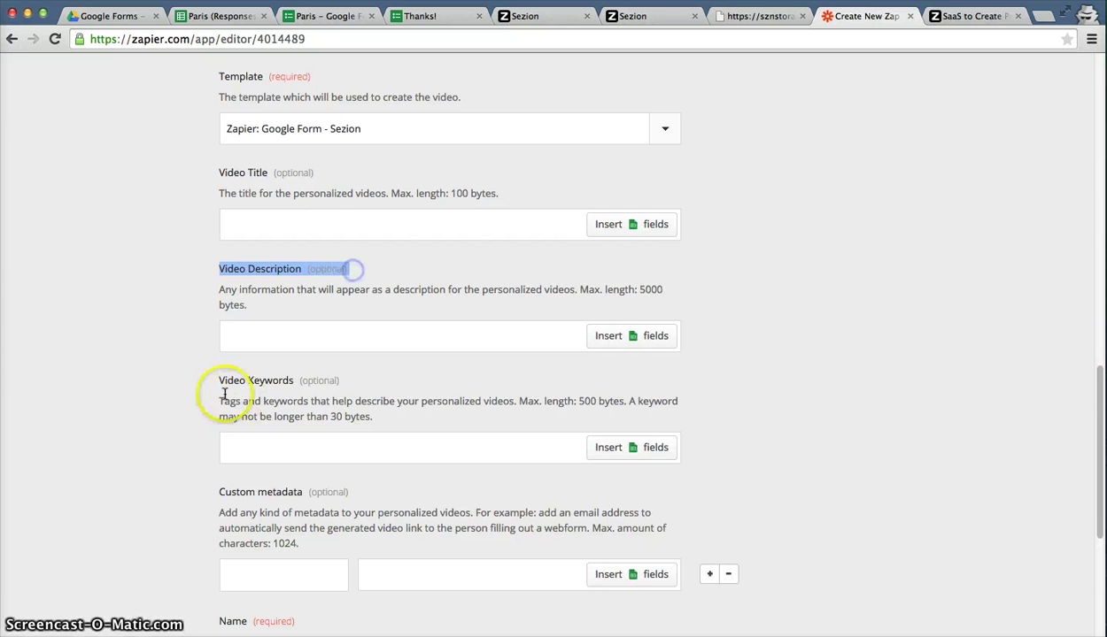
pyautogui.moveTo(218, 380); pyautogui.dragTo(319, 380)
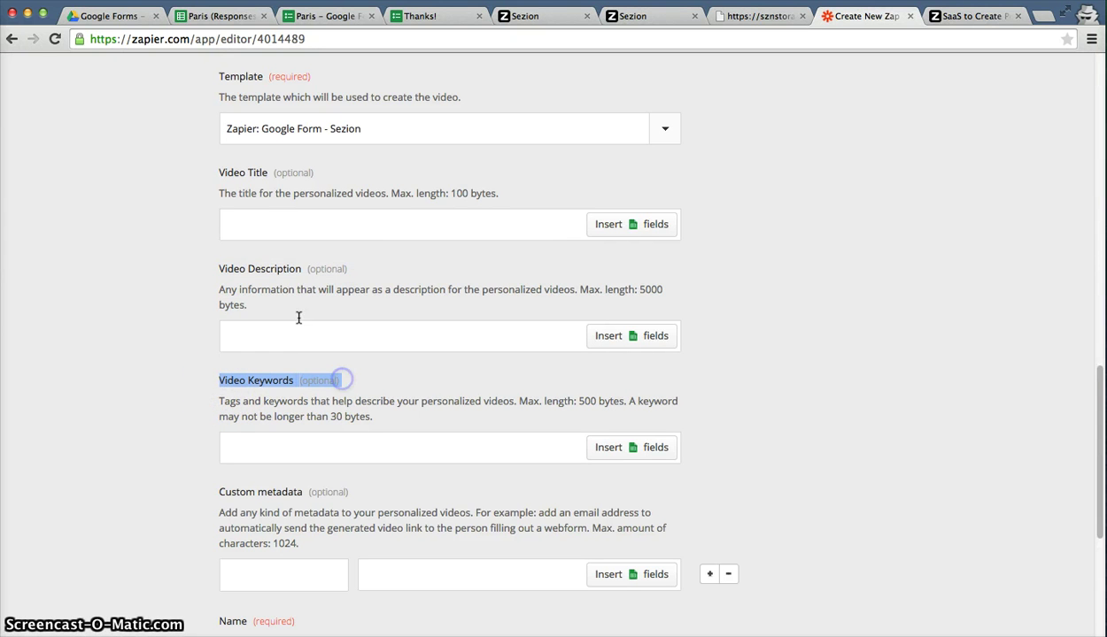
pyautogui.click(247, 435)
pyautogui.scroll(-2, 249, 447)
pyautogui.click(274, 495)
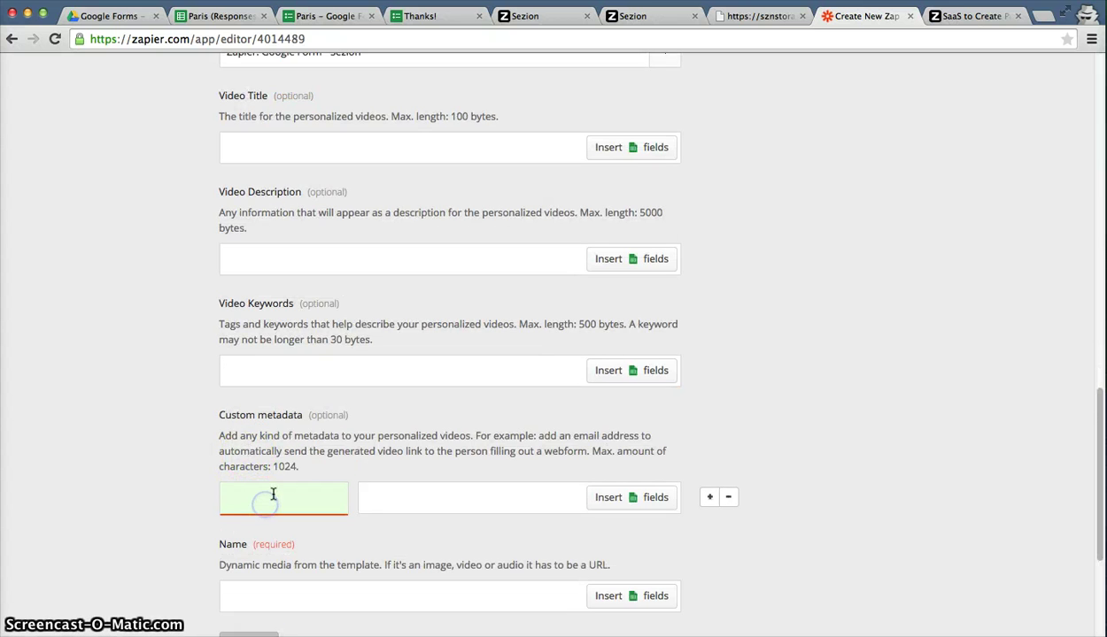
pyautogui.scroll(-2, 239, 513)
pyautogui.click(227, 521)
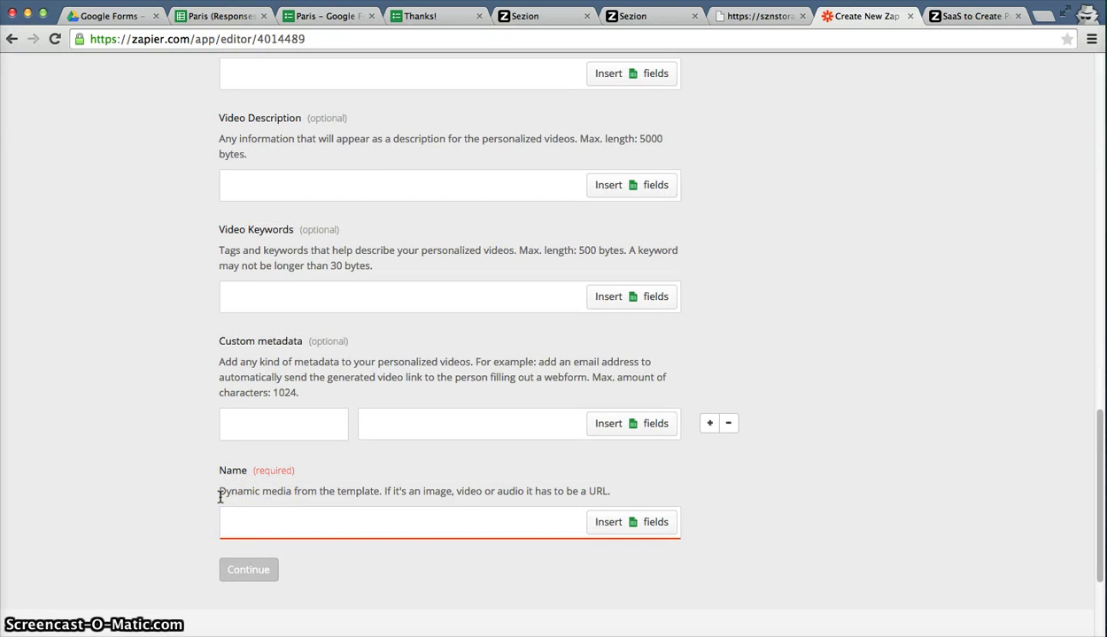
pyautogui.moveTo(218, 497); pyautogui.dragTo(294, 495)
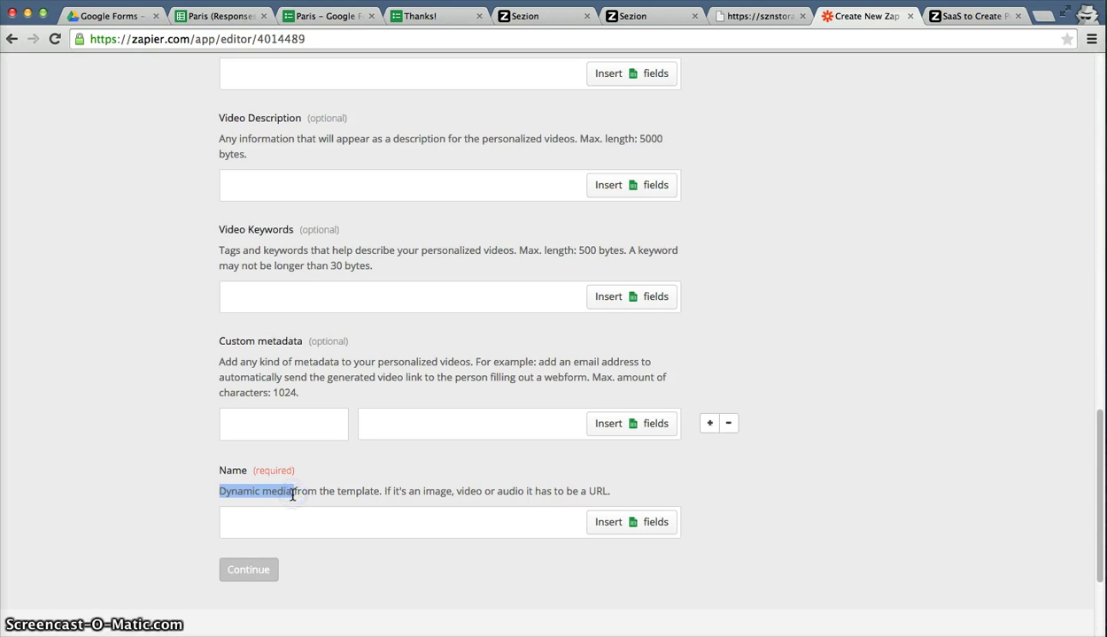
pyautogui.scroll(5, 293, 496)
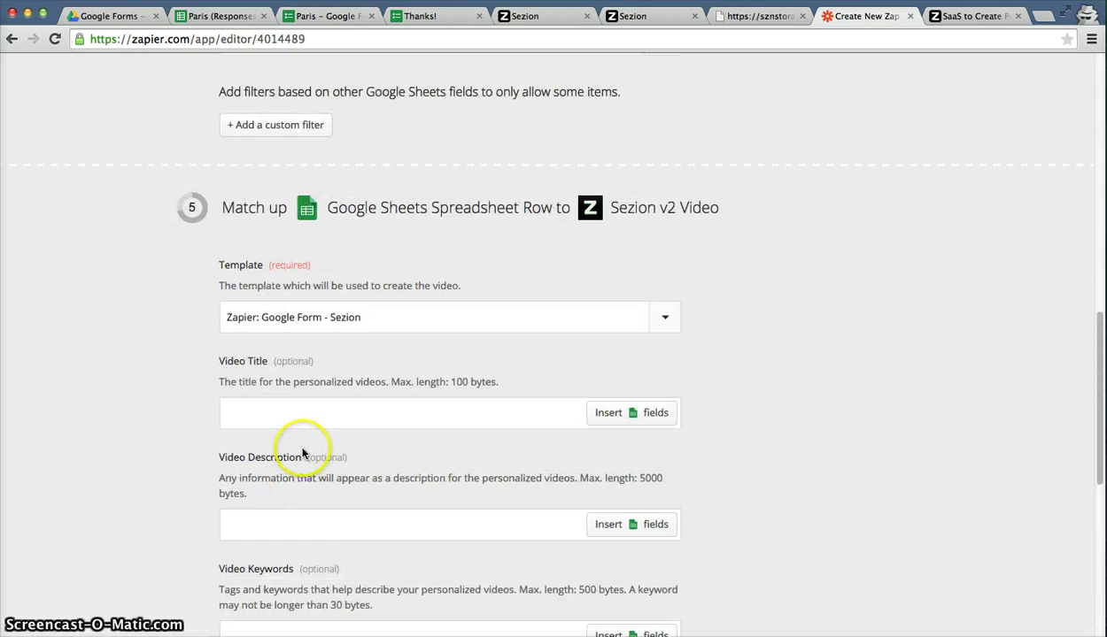
pyautogui.scroll(-1, 303, 403)
pyautogui.click(306, 393)
pyautogui.scroll(-2, 382, 361)
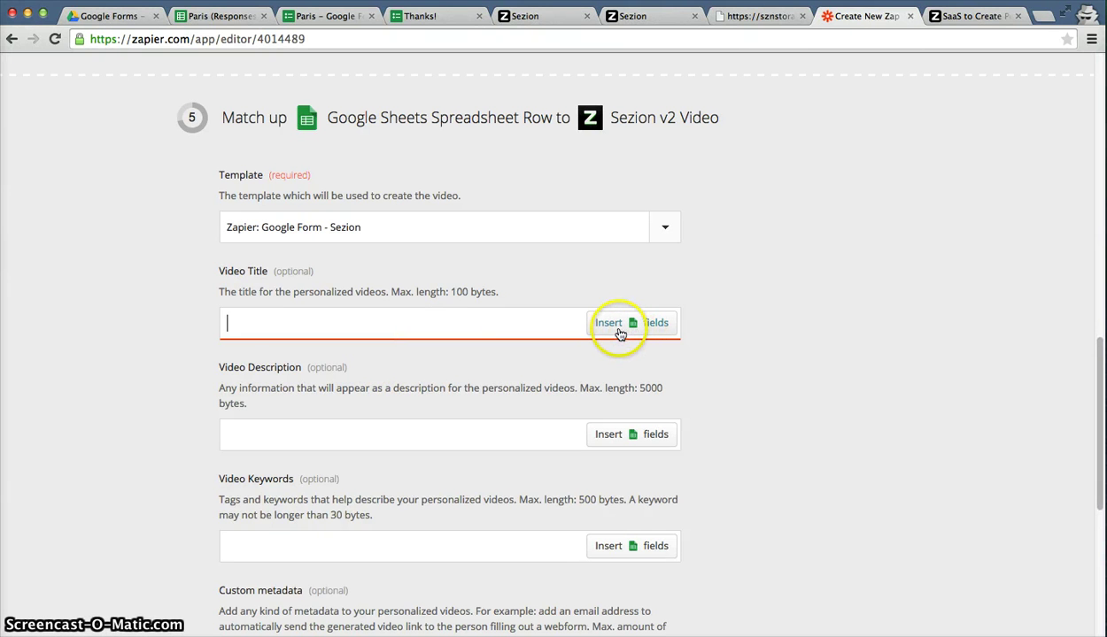
# Show the row fields available for Video Title, then switch to the Paris (Responses) sheet.
pyautogui.click(621, 334)
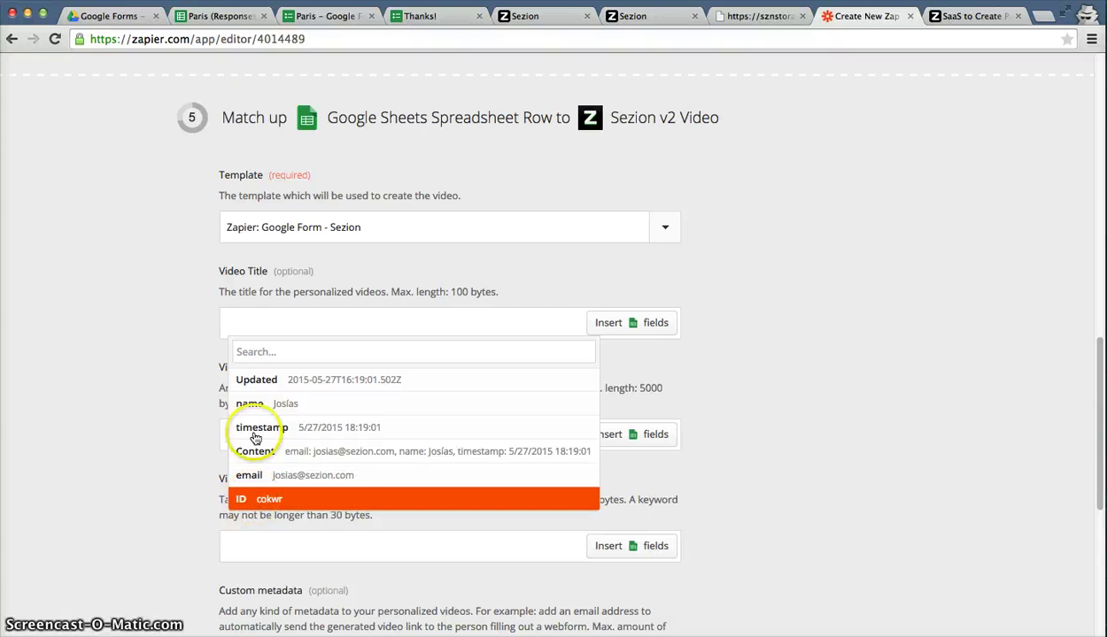
pyautogui.click(221, 18)
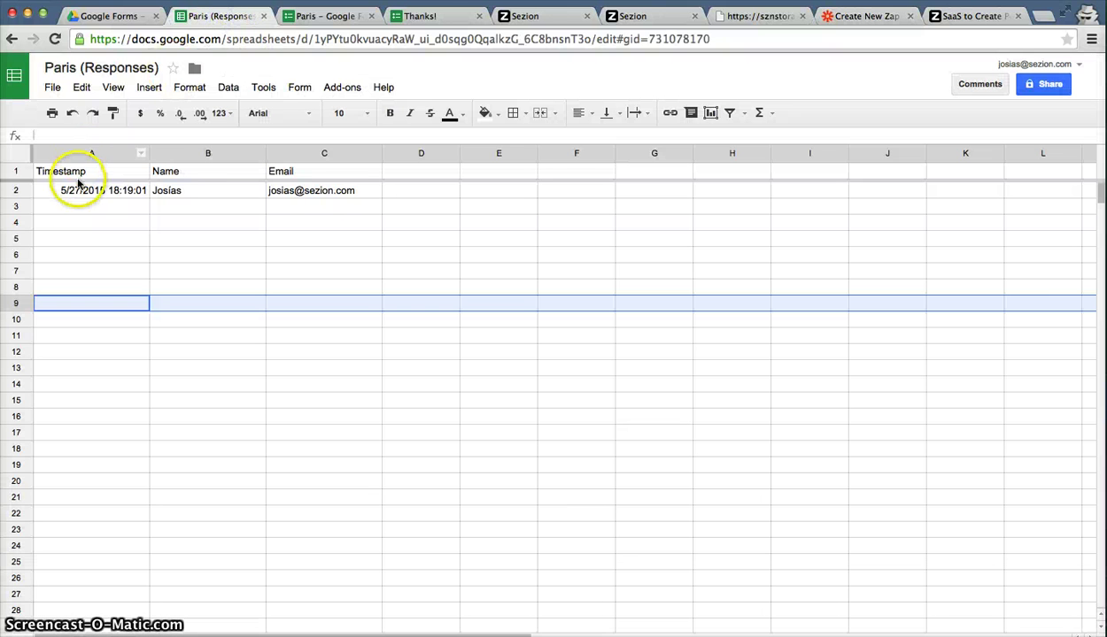
# Check the Email column header C1, then return to the Zapier editor.
pyautogui.click(280, 172)
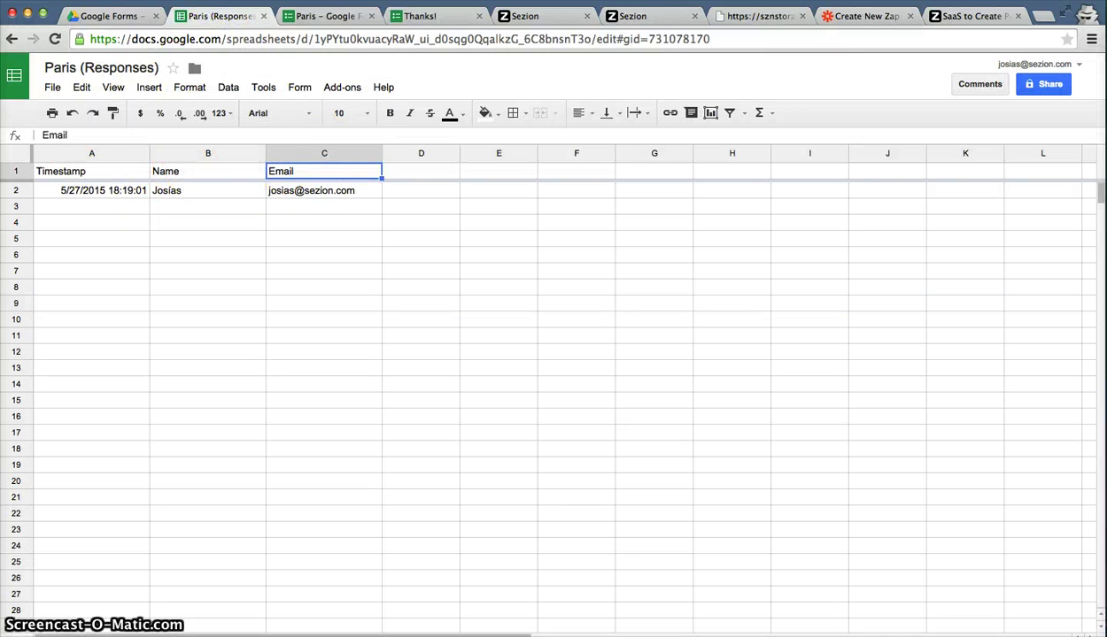
pyautogui.click(864, 18)
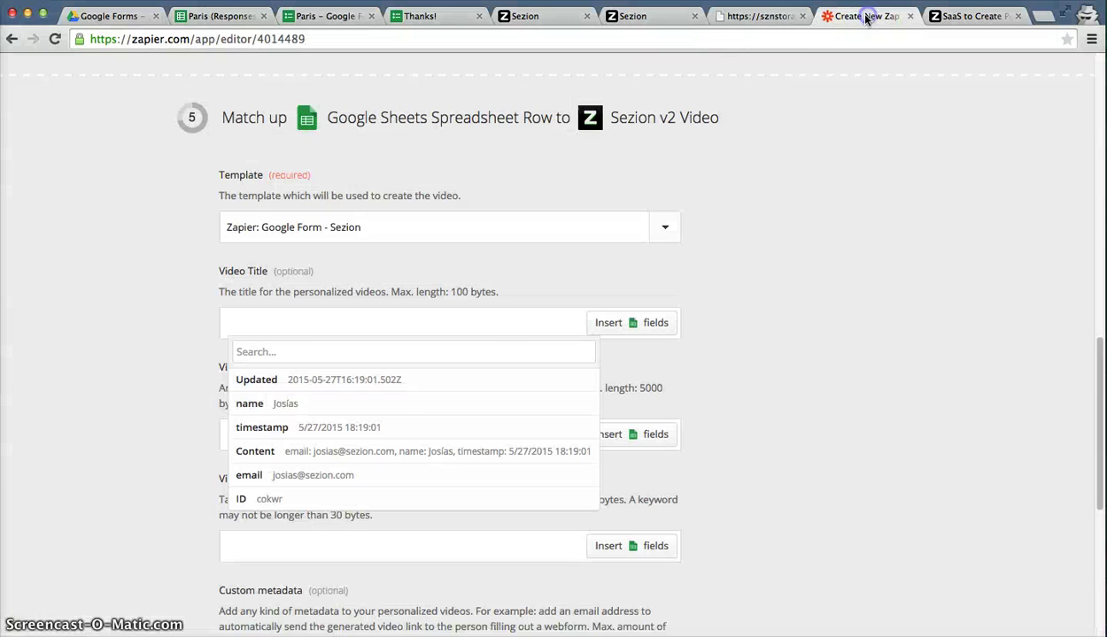
# Set Video Title to the name field followed by ', come and visit Paris!'.
pyautogui.click(294, 406)
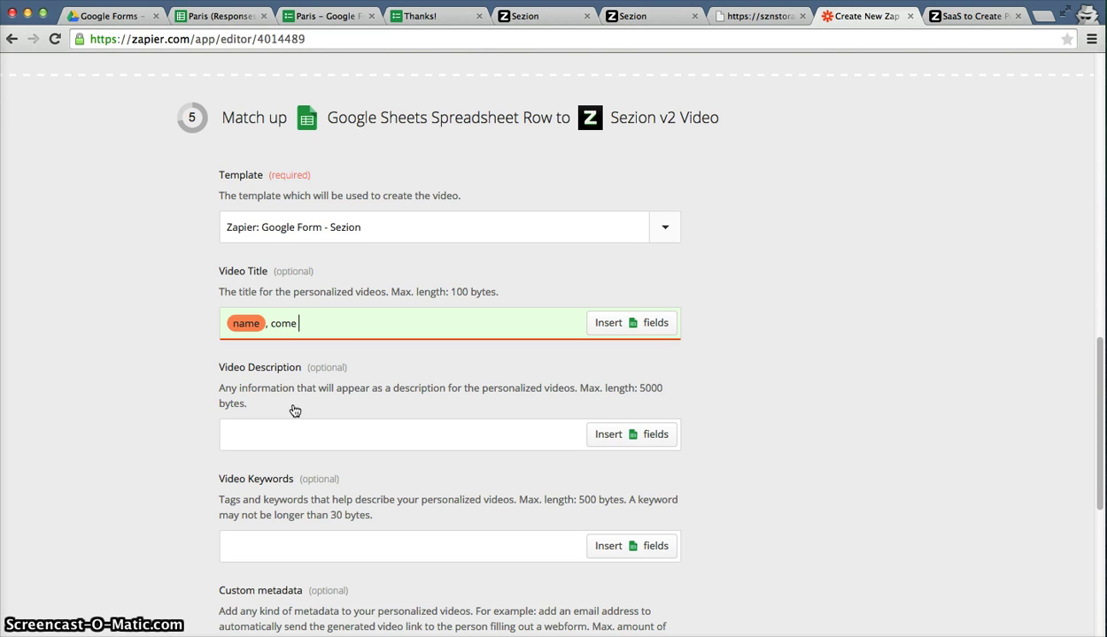
pyautogui.write(', come and visit Paris!')
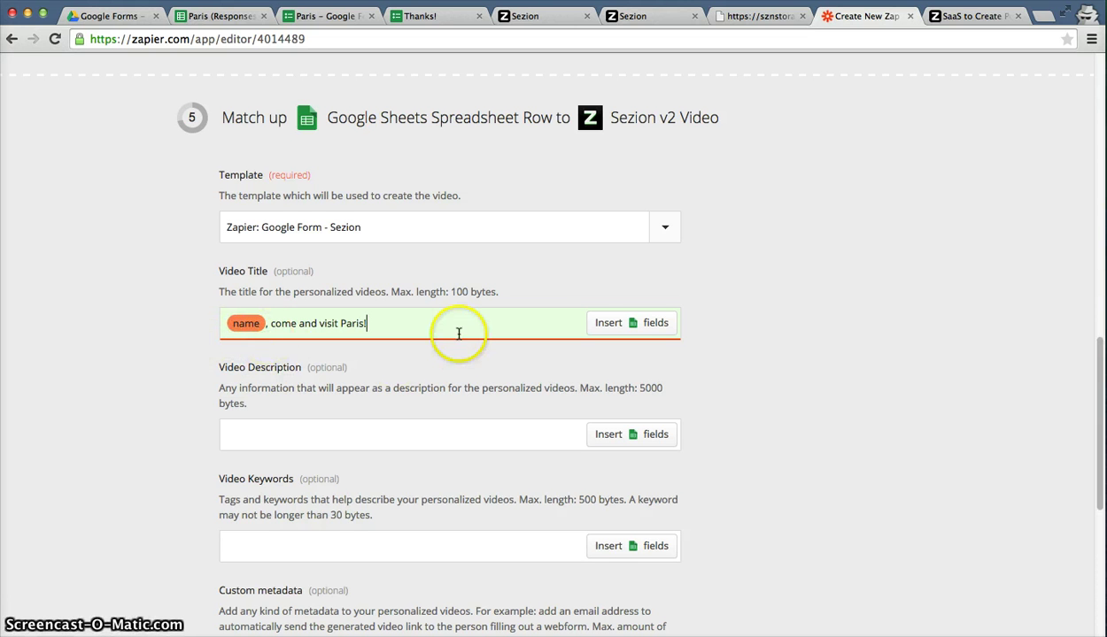
pyautogui.scroll(-1, 346, 331)
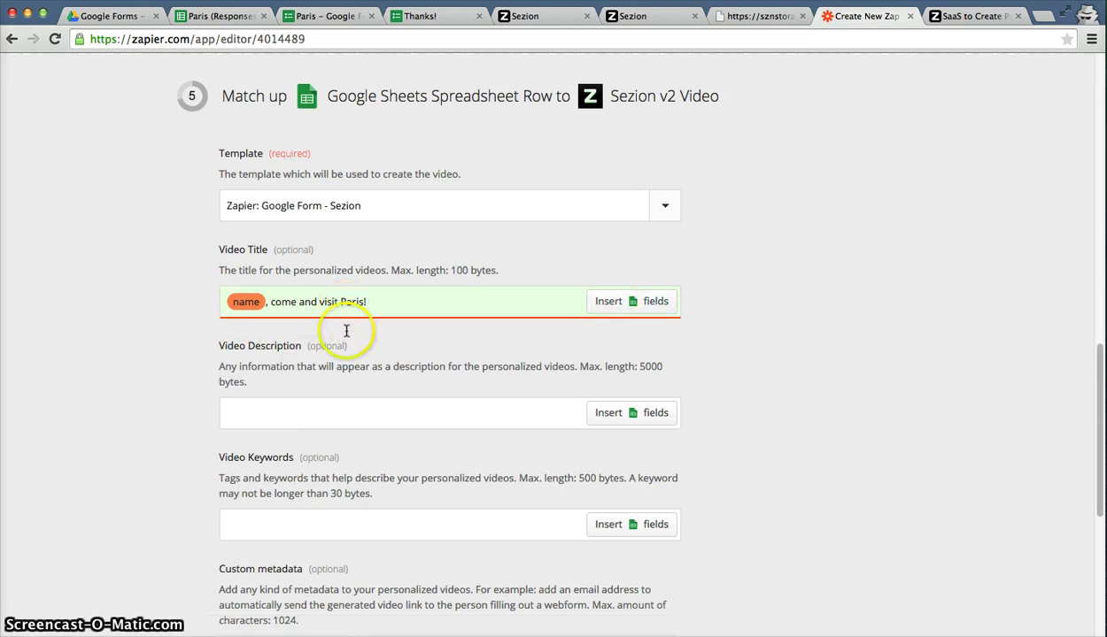
pyautogui.scroll(-1, 310, 400)
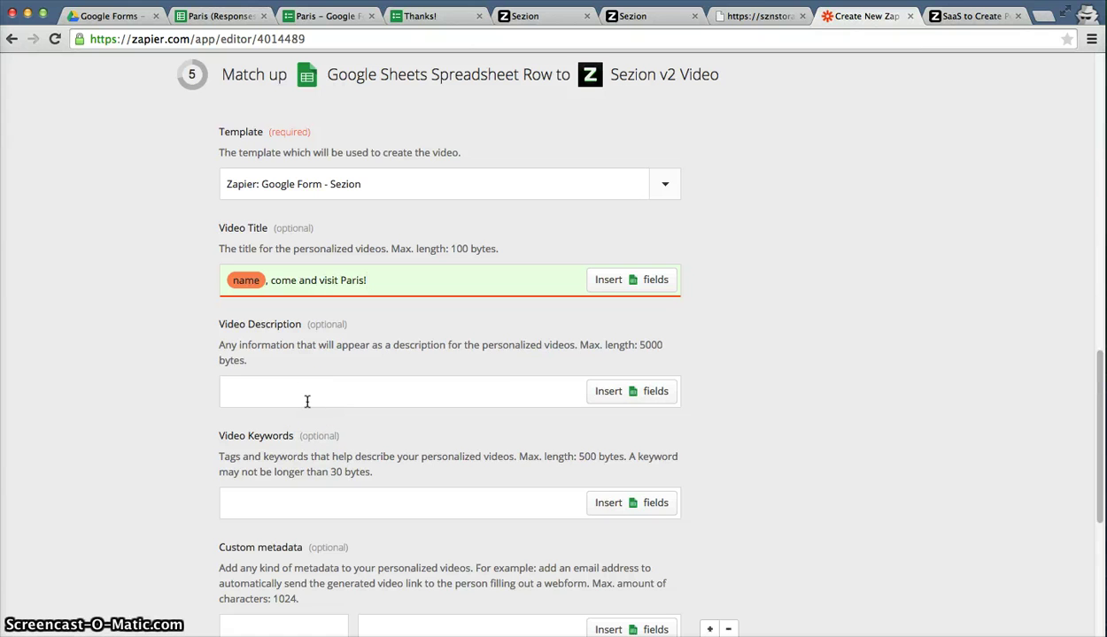
pyautogui.click(307, 401)
# Write the Video Description as 'Hey,' + name field + ', Paris is wonderful city!'.
pyautogui.scroll(-1, 307, 401)
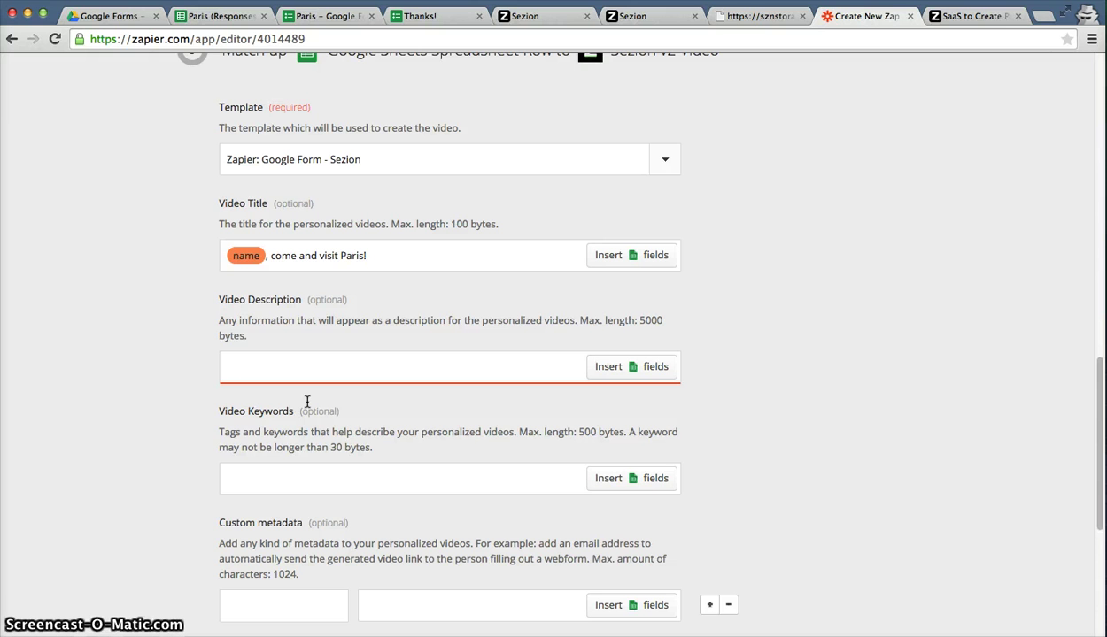
pyautogui.write('Hey,')
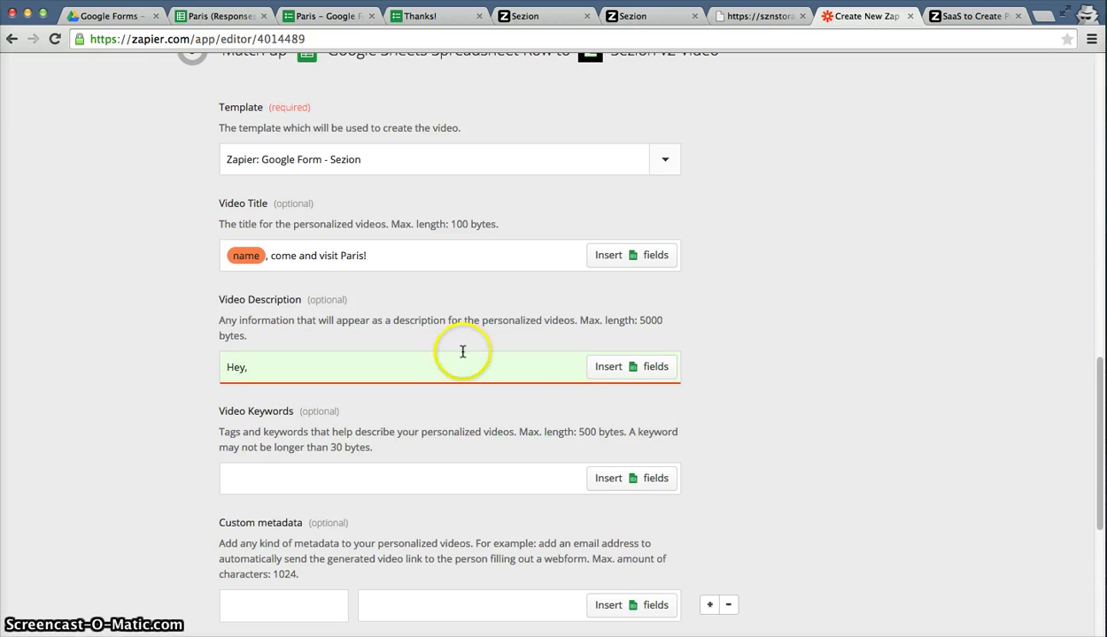
pyautogui.click(593, 374)
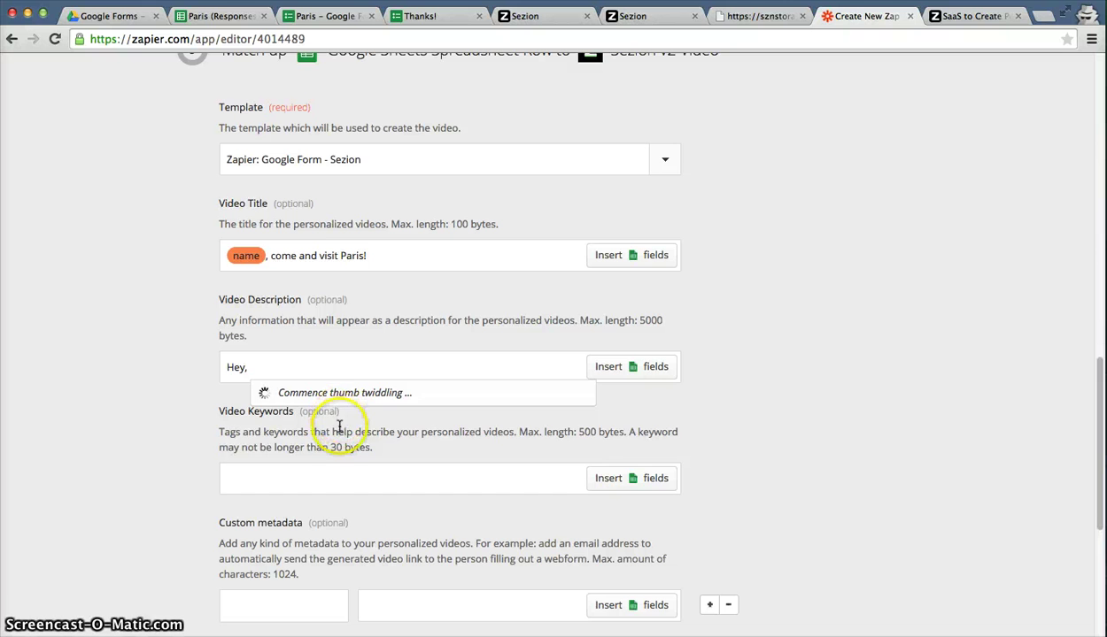
pyautogui.click(304, 448)
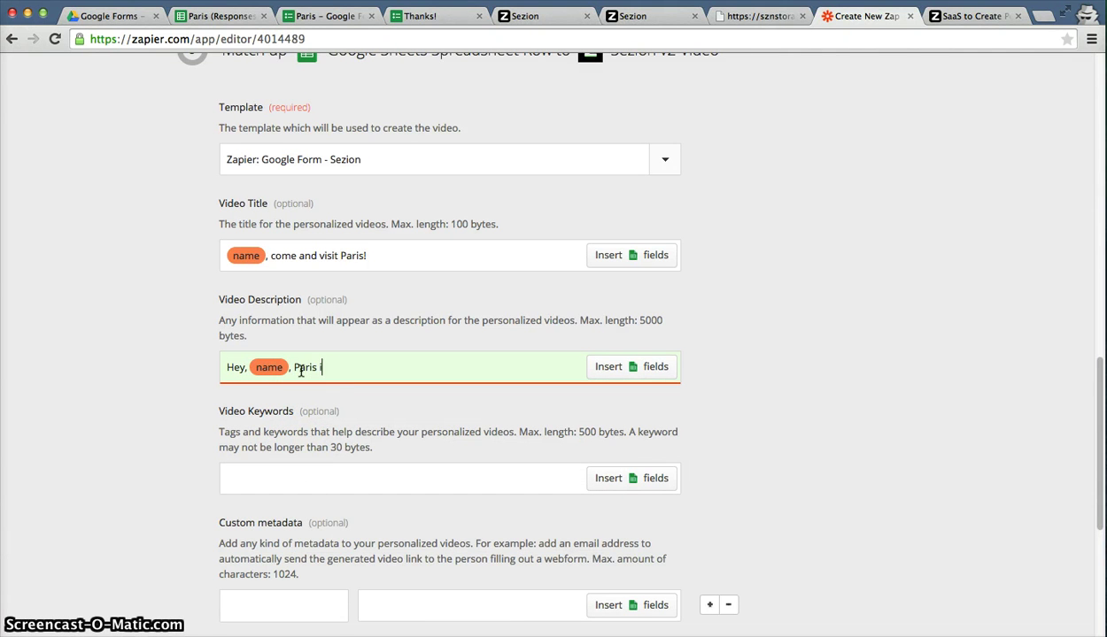
pyautogui.write(', Paris is wonderful city!')
pyautogui.scroll(-1, 926, 247)
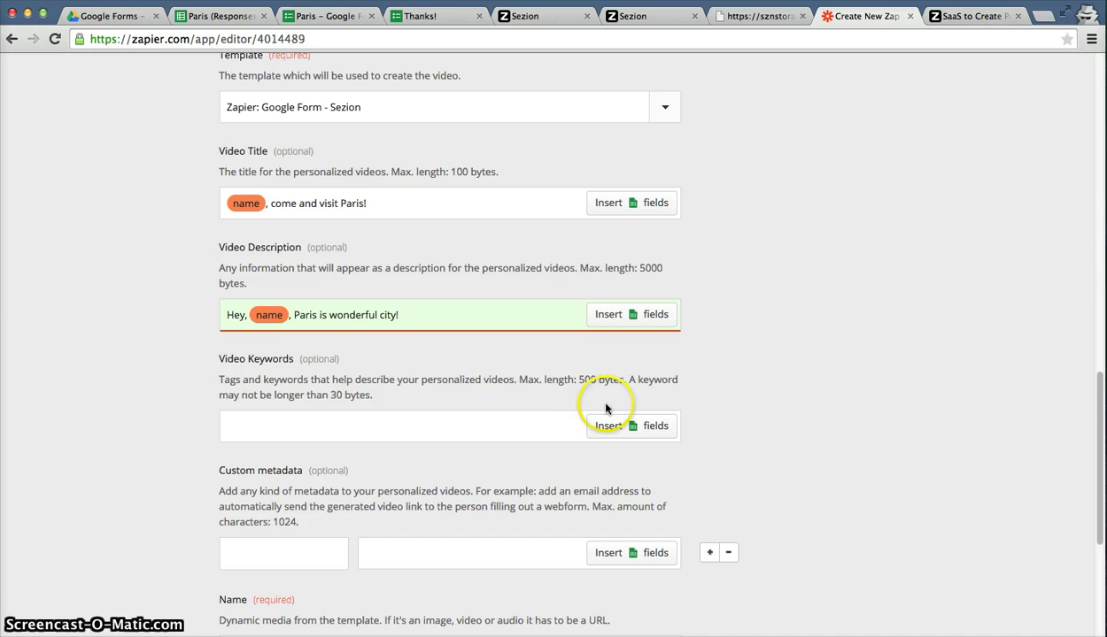
pyautogui.click(513, 437)
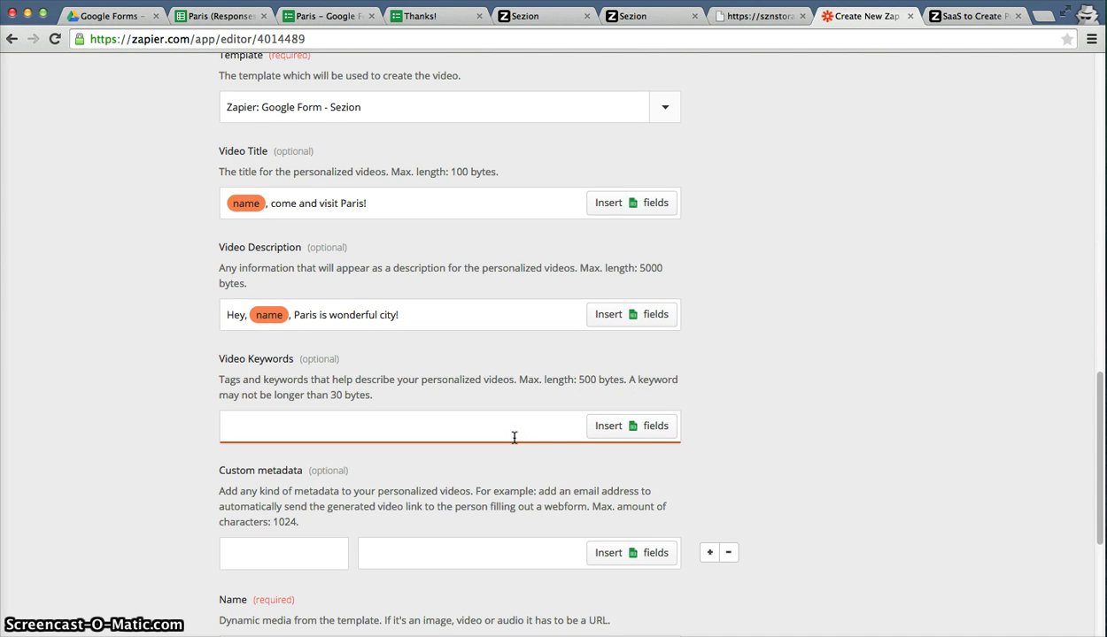
# Enter the Video Keywords 'seziontv, video, personalized video'.
pyautogui.write('se')
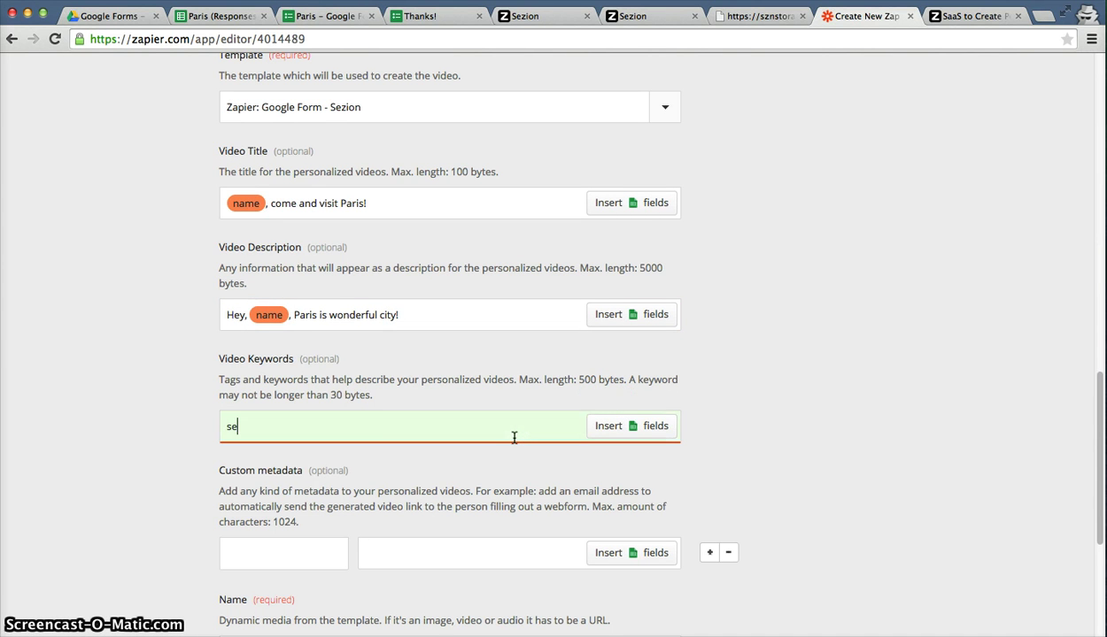
pyautogui.write('ziontv, video')
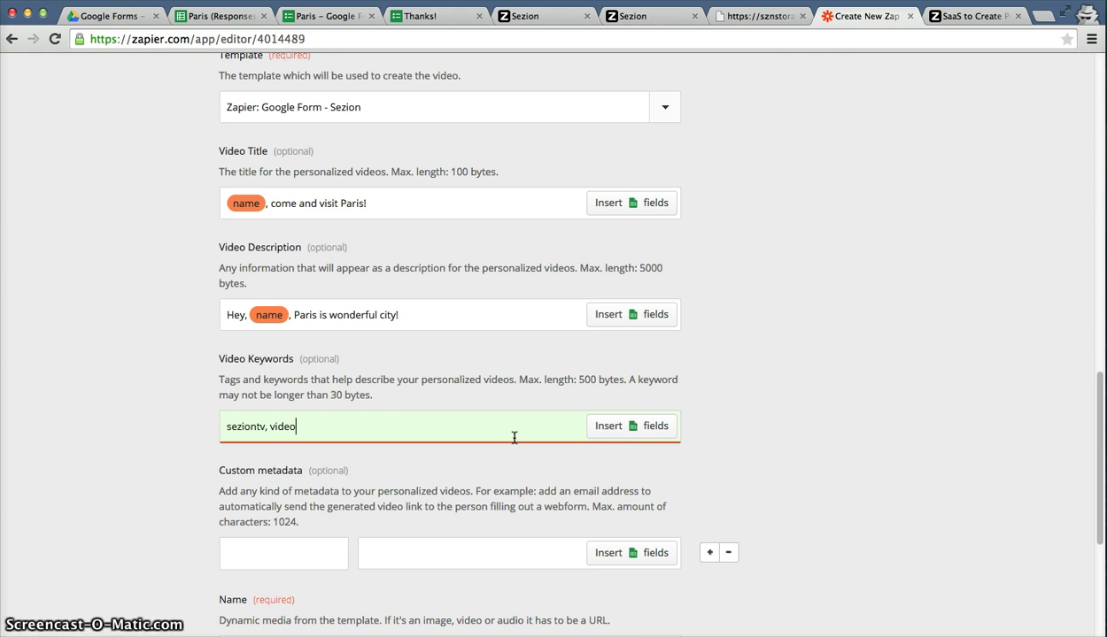
pyautogui.scroll(-1, 514, 438)
pyautogui.write(', pers')
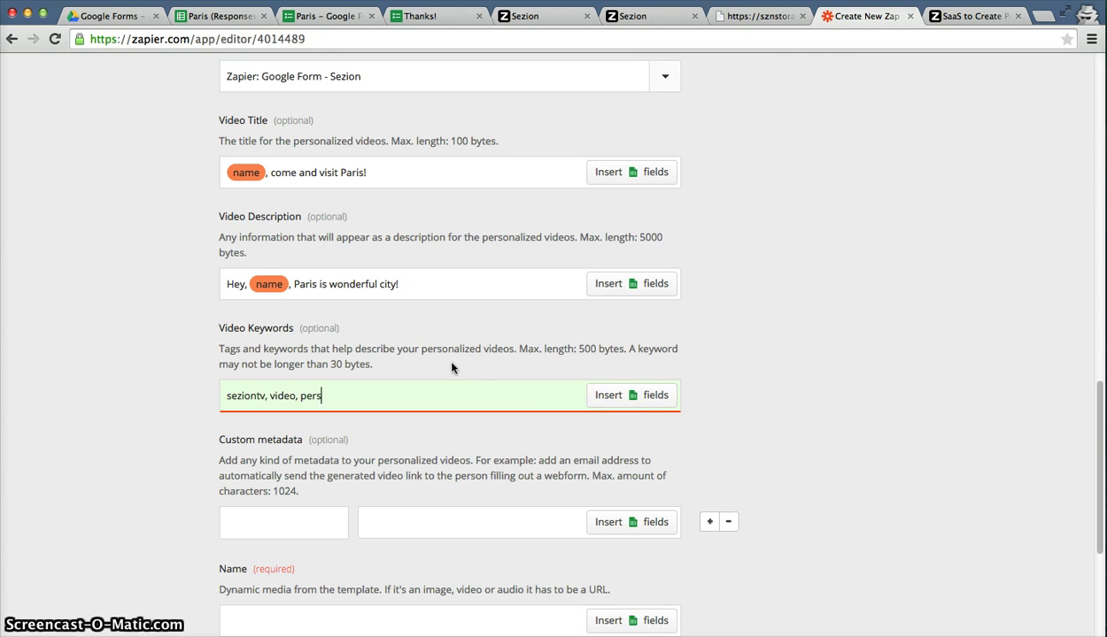
pyautogui.write('onalized video')
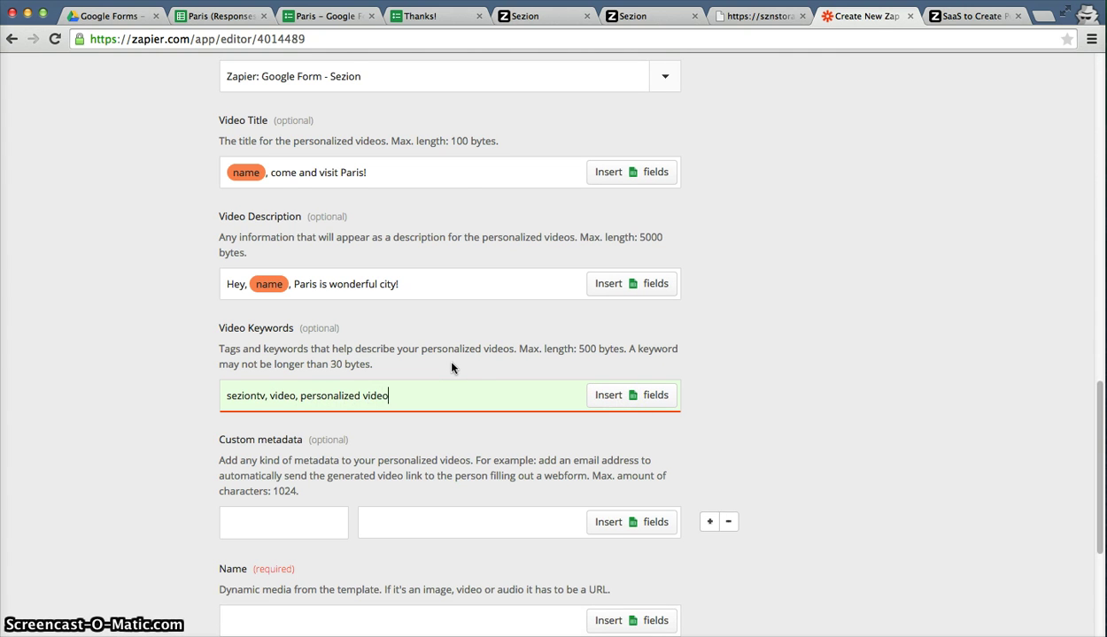
# Add a custom metadata entry Email filled from the sheet's email field.
pyautogui.scroll(-3, 425, 390)
pyautogui.click(245, 409)
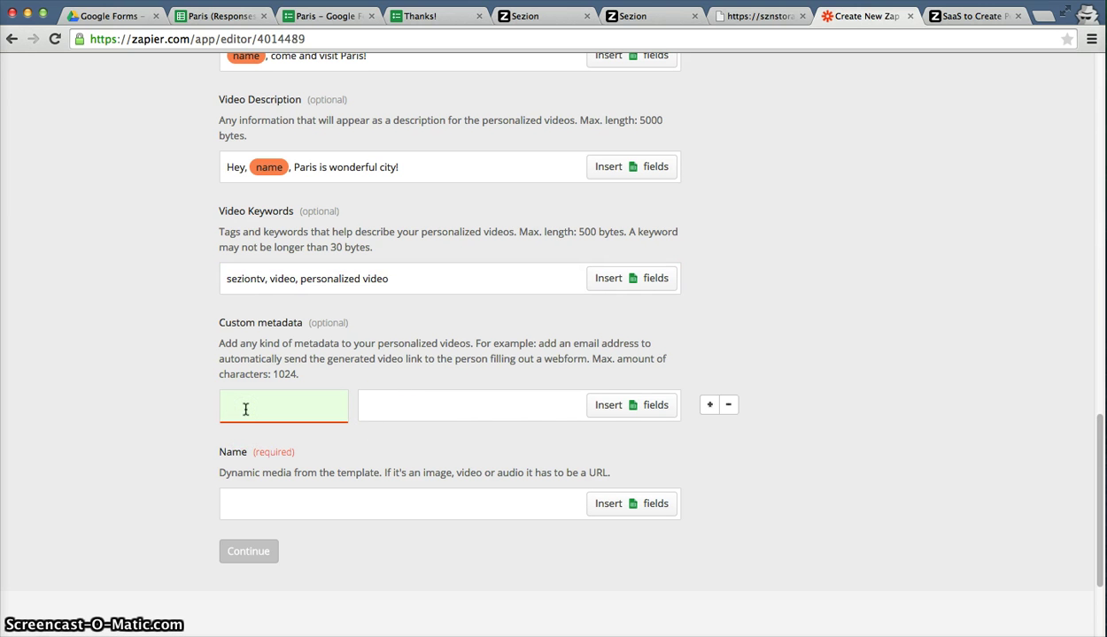
pyautogui.click(600, 406)
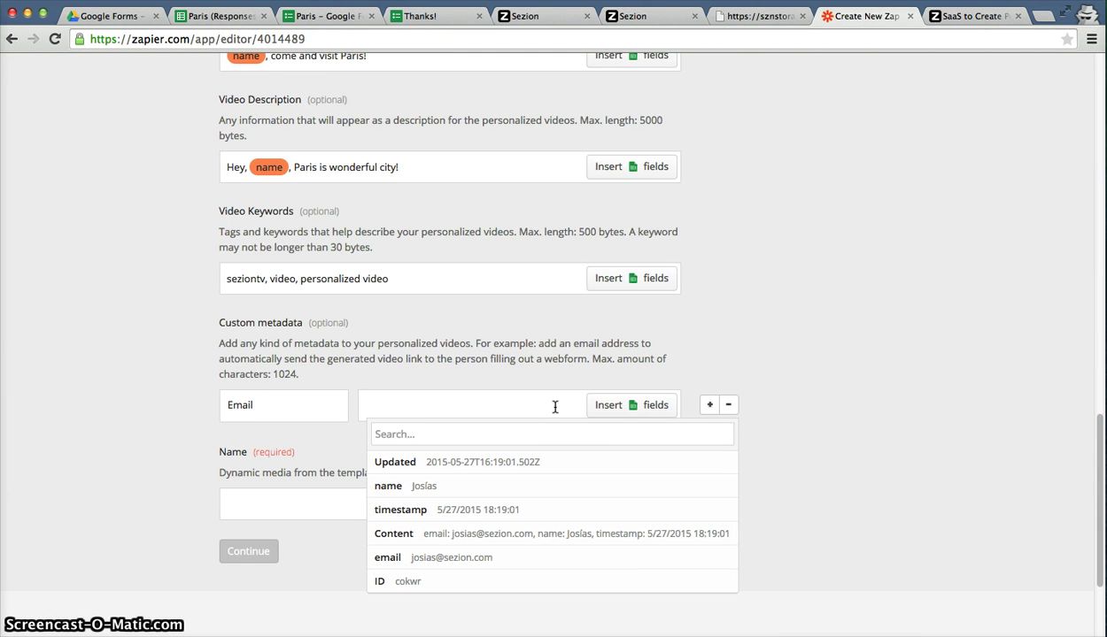
pyautogui.click(562, 434)
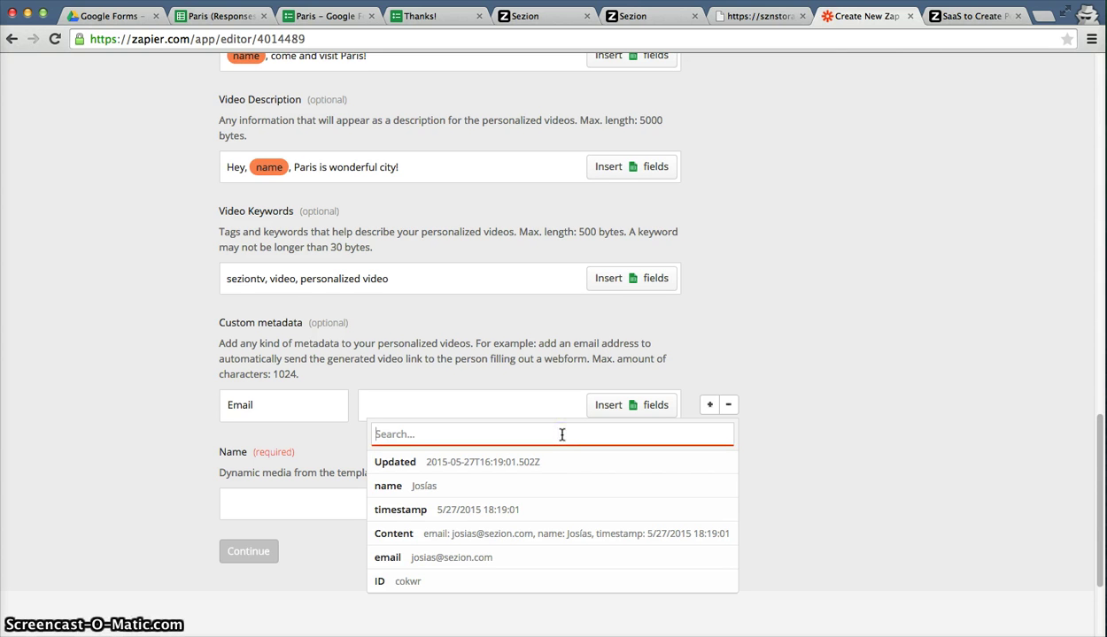
pyautogui.click(456, 558)
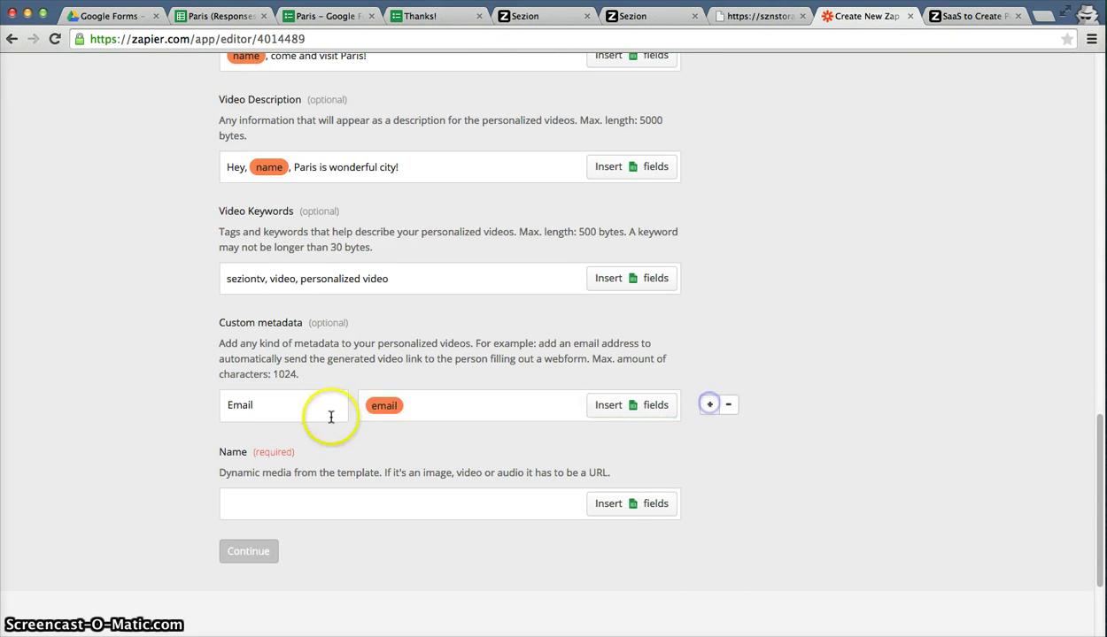
# Add a second custom metadata entry, Name, mapped to the sheet's name field.
pyautogui.click(710, 406)
pyautogui.click(254, 449)
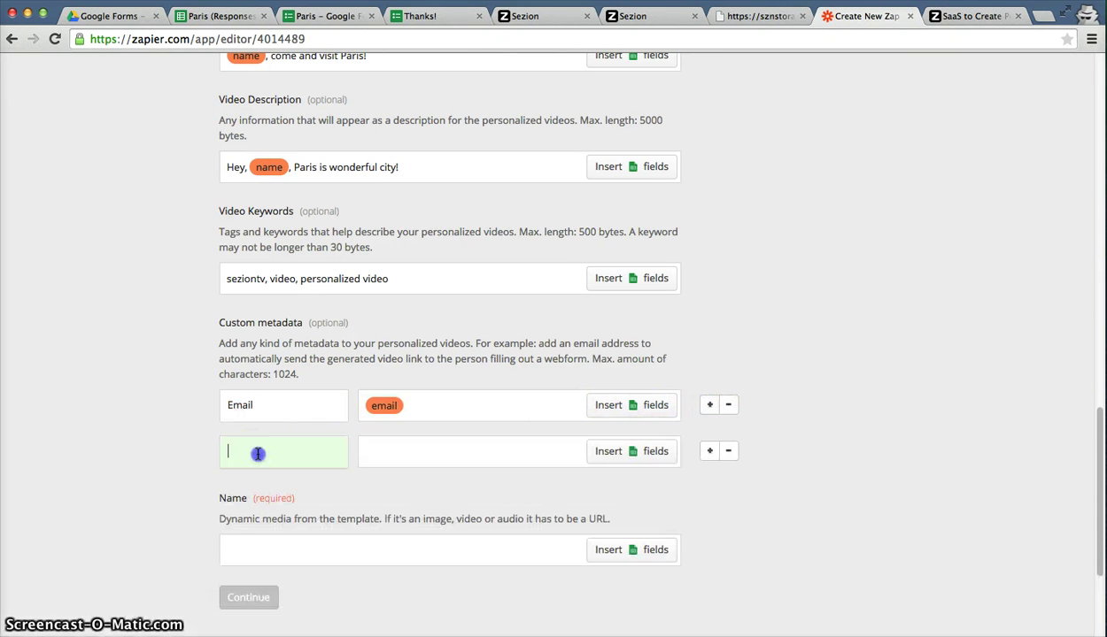
pyautogui.write('Name')
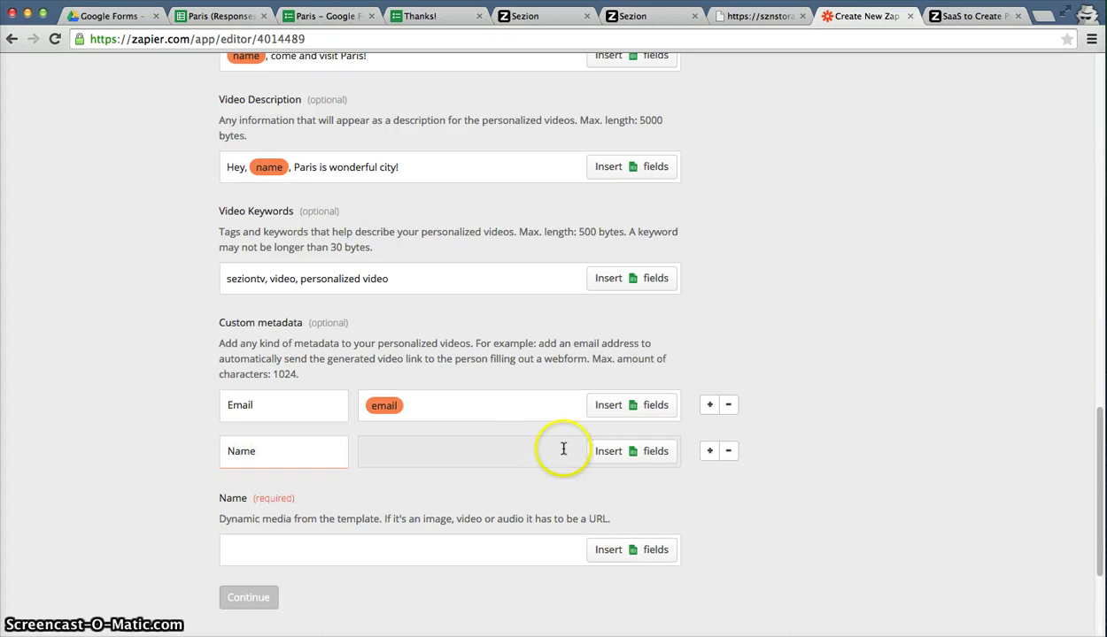
pyautogui.click(594, 451)
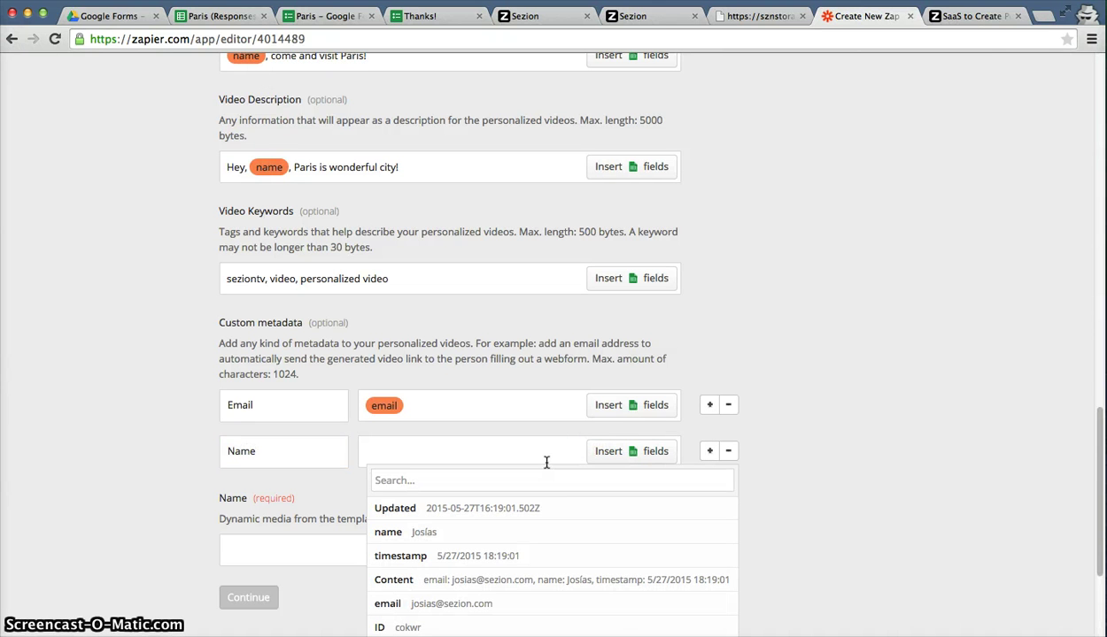
pyautogui.click(556, 478)
pyautogui.write('name')
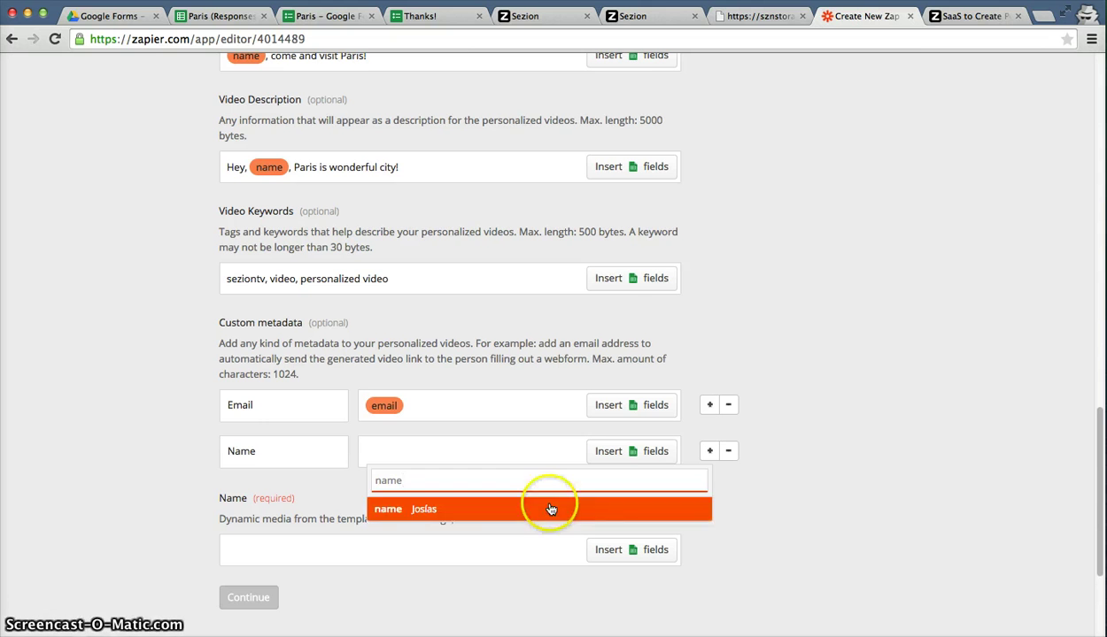
pyautogui.click(549, 510)
pyautogui.scroll(-1, 501, 524)
pyautogui.click(395, 518)
# Fill the required Name setting with the sheet's name field.
pyautogui.moveTo(200, 489); pyautogui.dragTo(266, 496)
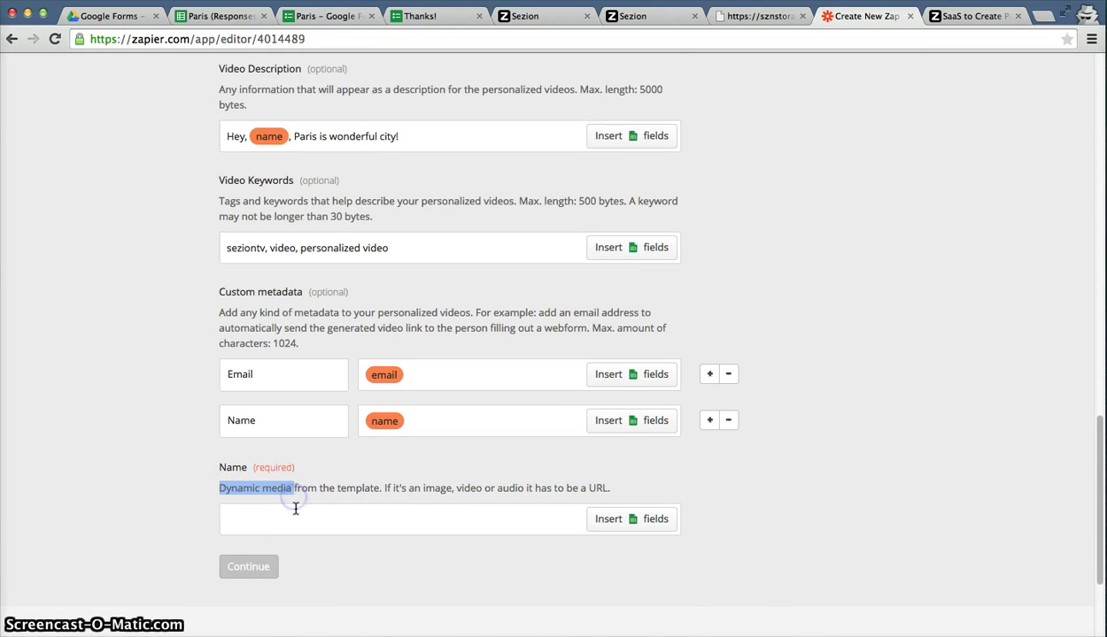
pyautogui.scroll(-2, 295, 501)
pyautogui.click(292, 457)
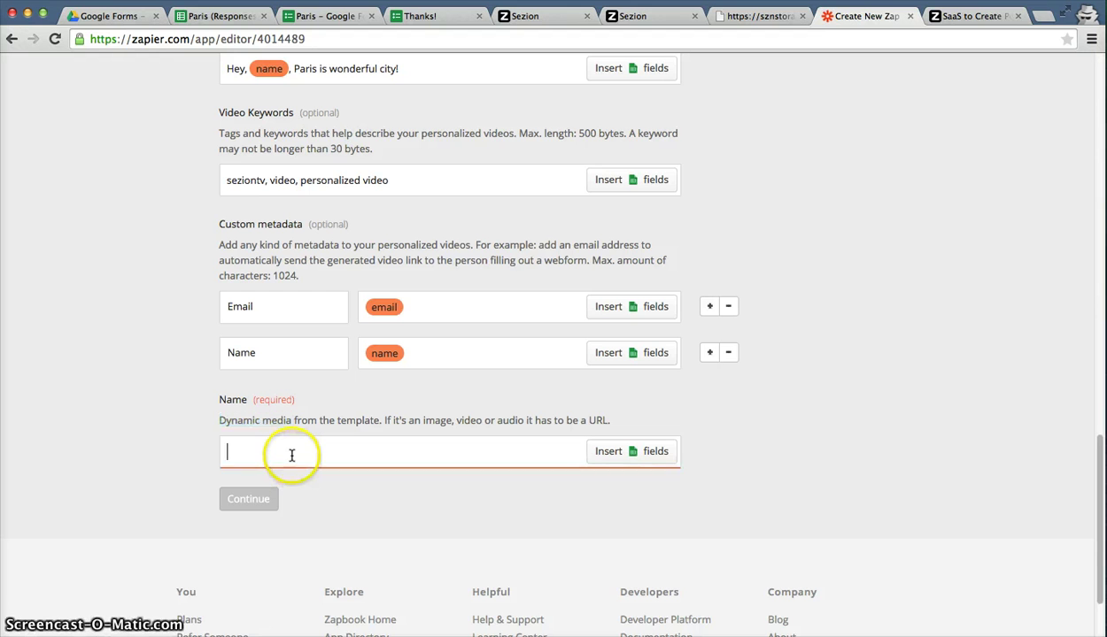
pyautogui.click(614, 452)
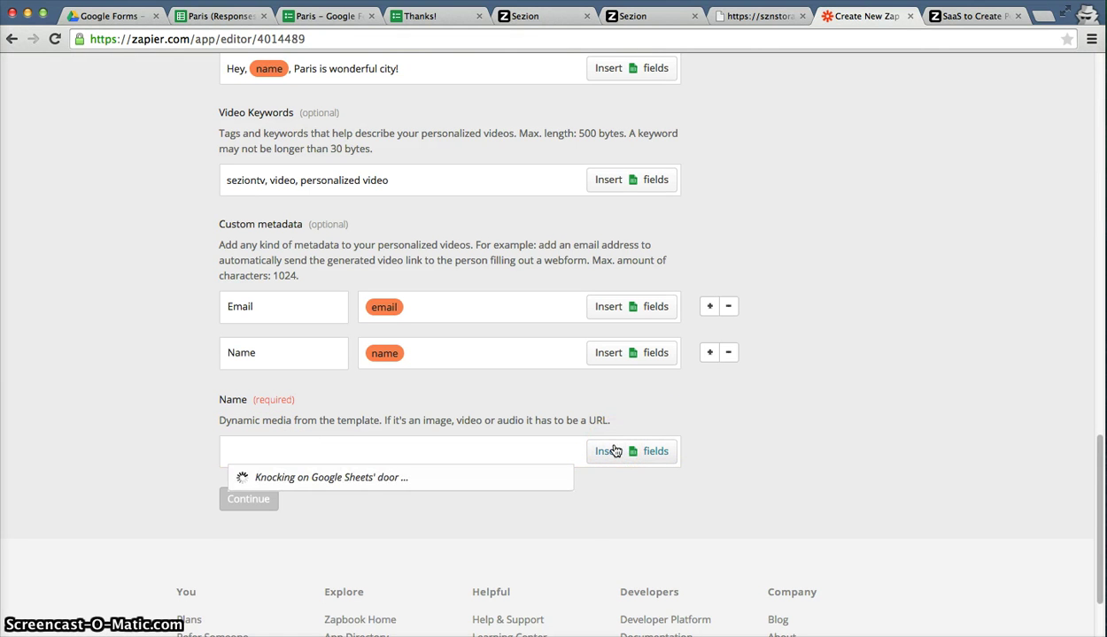
pyautogui.click(288, 529)
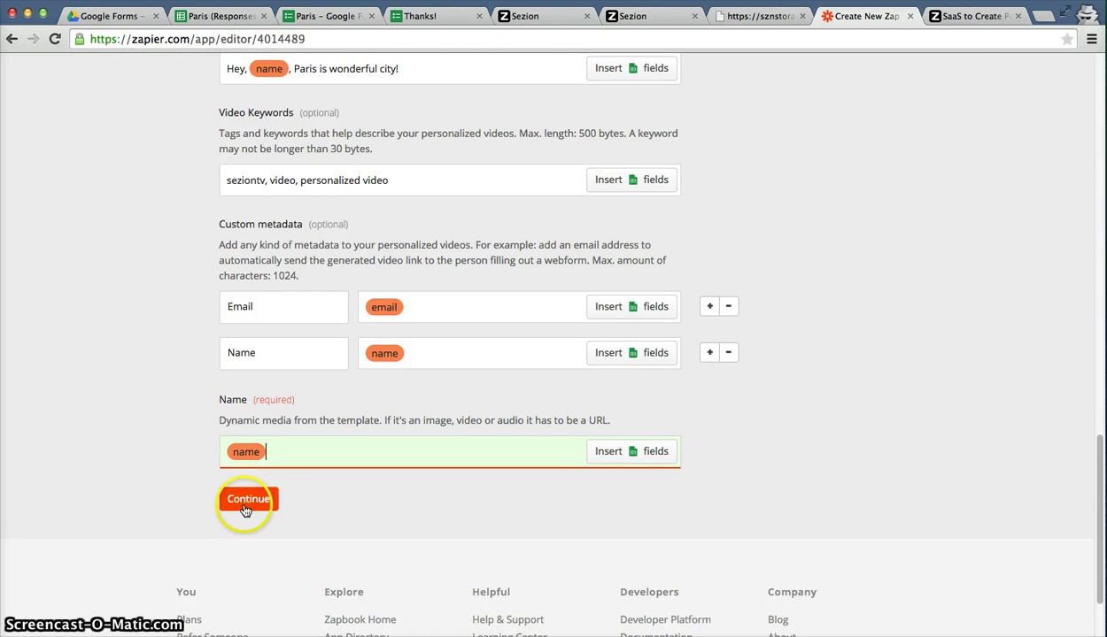
# Continue to testing, fetch Sample #1 from the Google Sheets trigger, and view Sezion's videos.
pyautogui.click(247, 501)
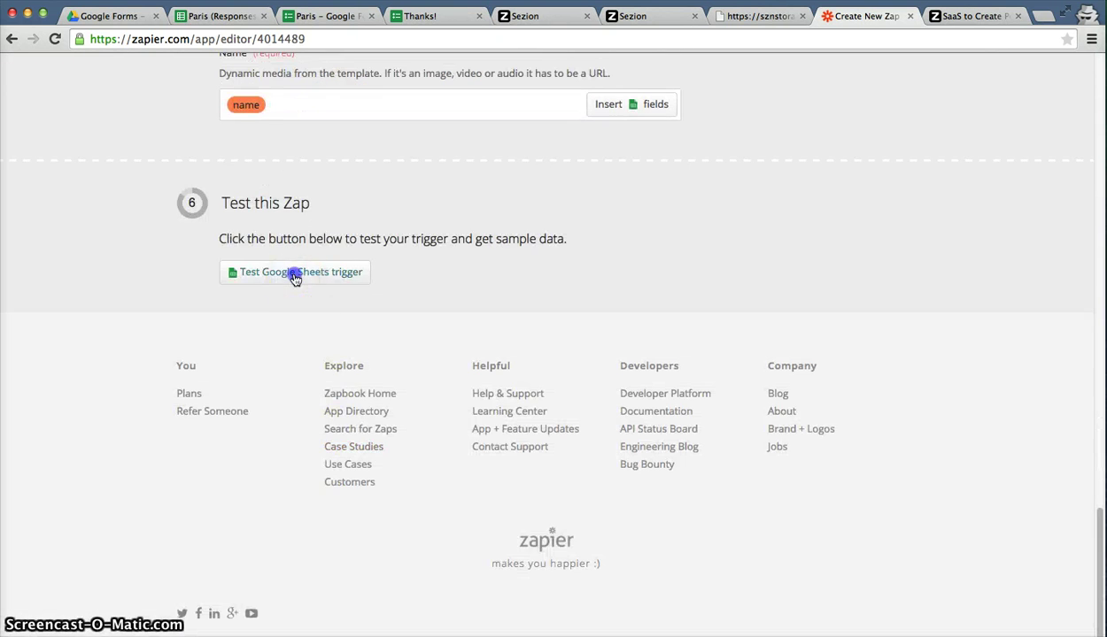
pyautogui.click(292, 274)
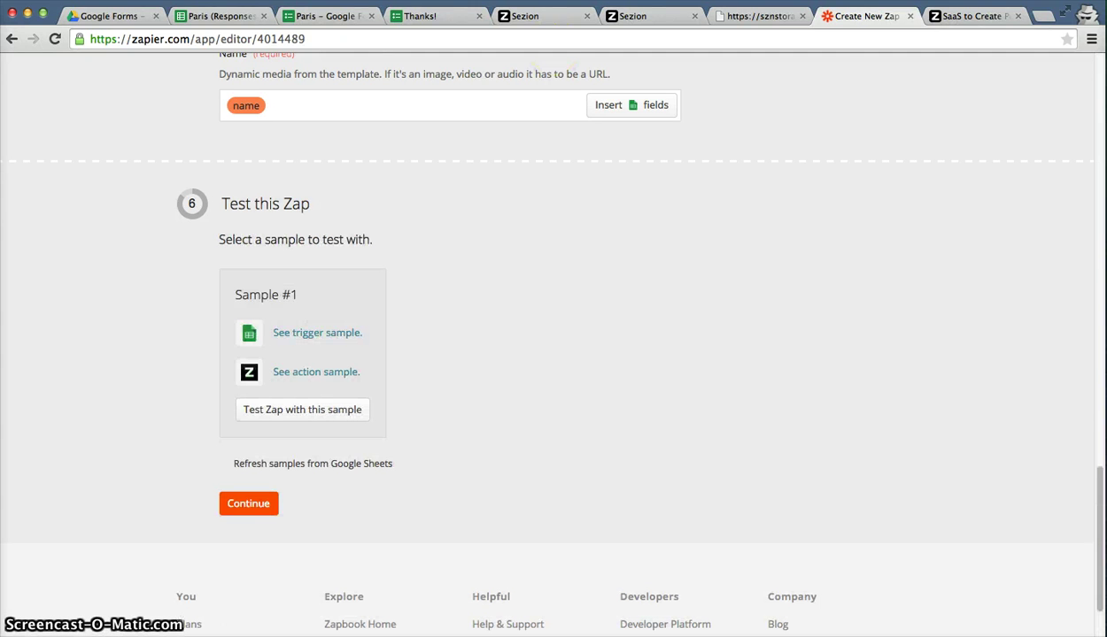
pyautogui.click(642, 17)
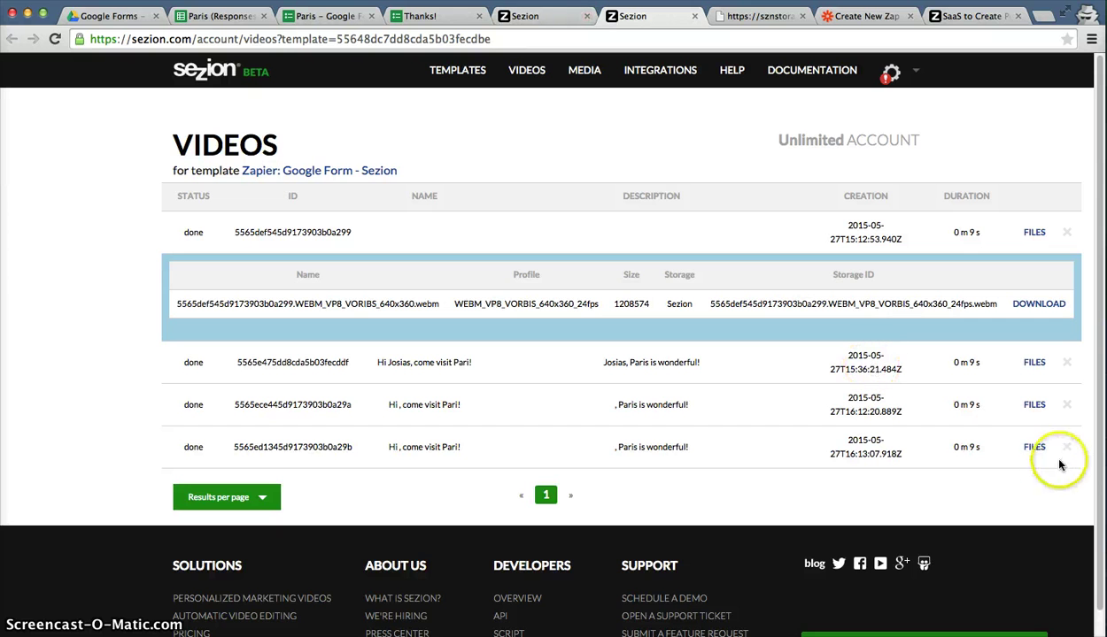
# Delete the three older Sezion videos along with their externally stored copies.
pyautogui.click(1067, 449)
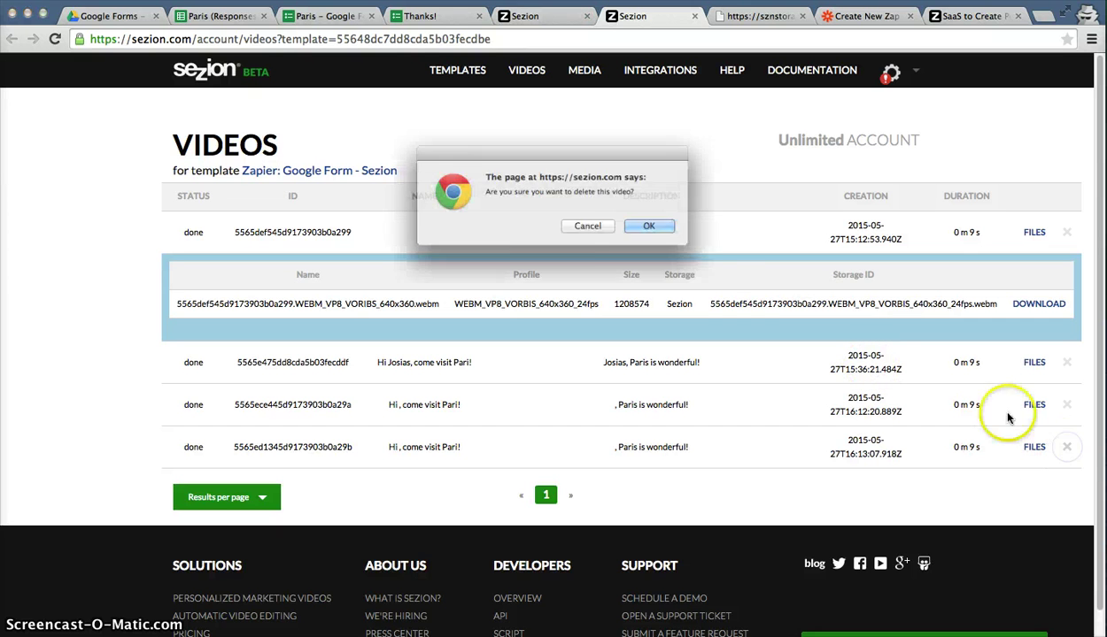
pyautogui.click(678, 232)
pyautogui.click(688, 239)
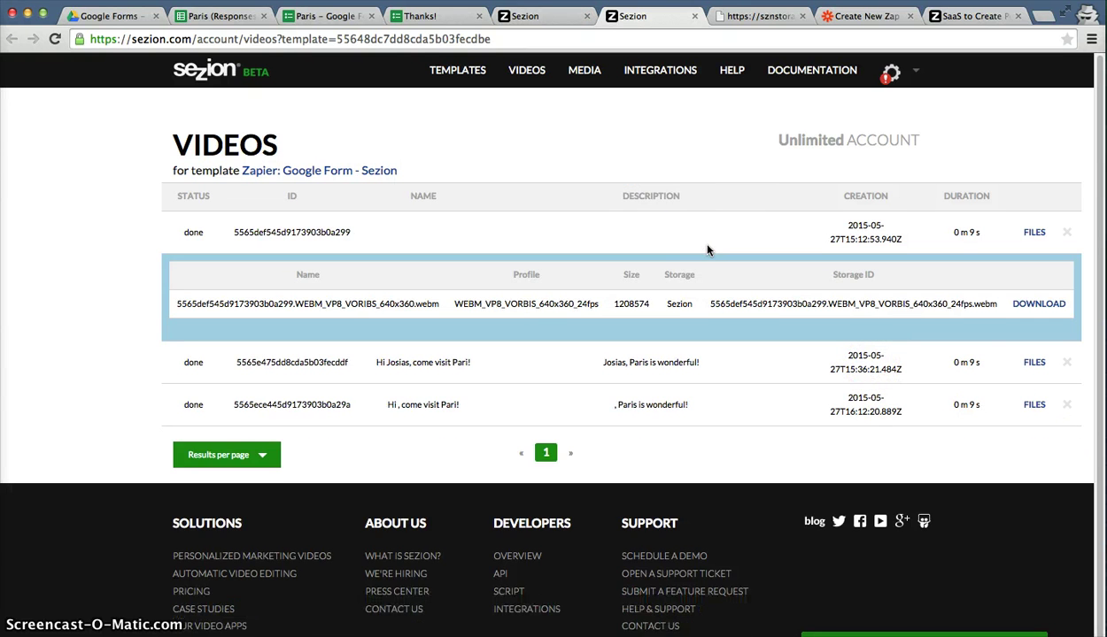
pyautogui.click(1067, 407)
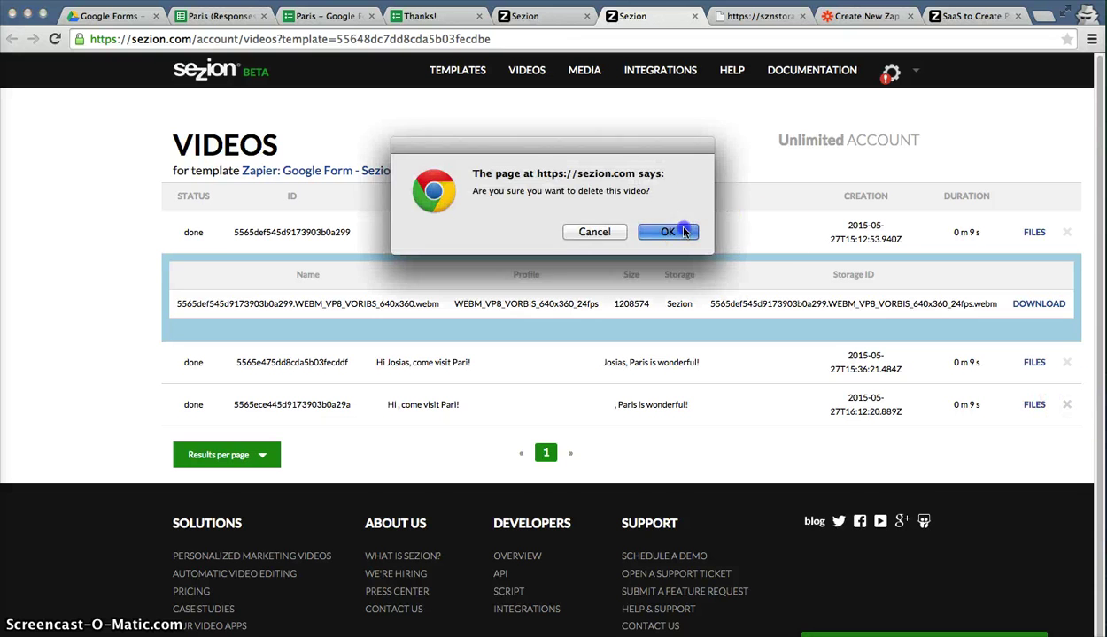
pyautogui.click(684, 235)
pyautogui.click(685, 239)
pyautogui.click(1072, 364)
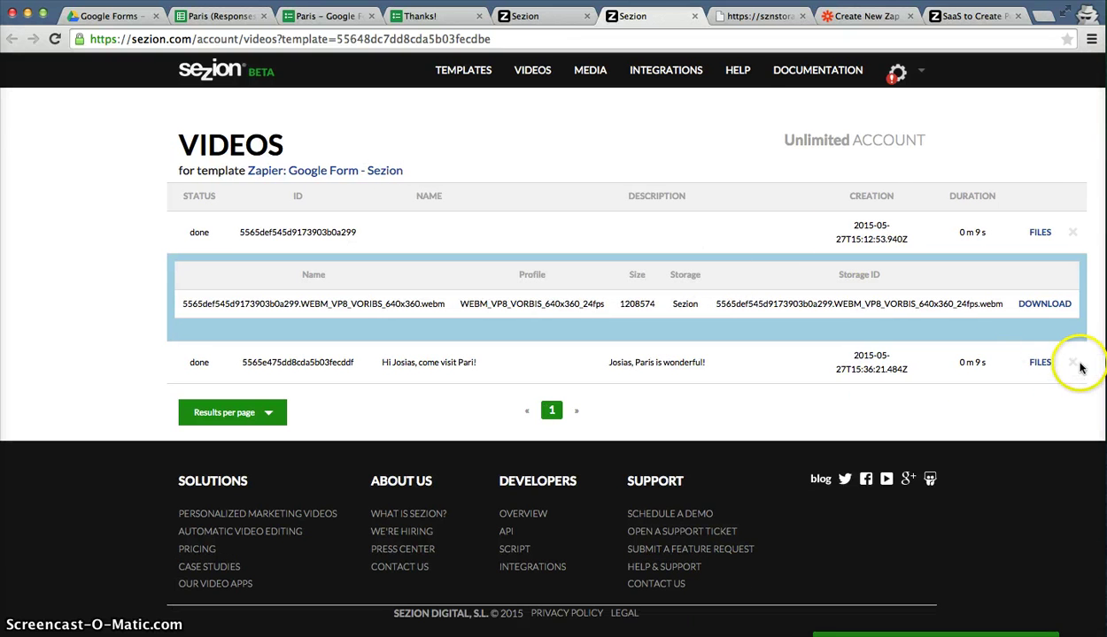
pyautogui.click(664, 231)
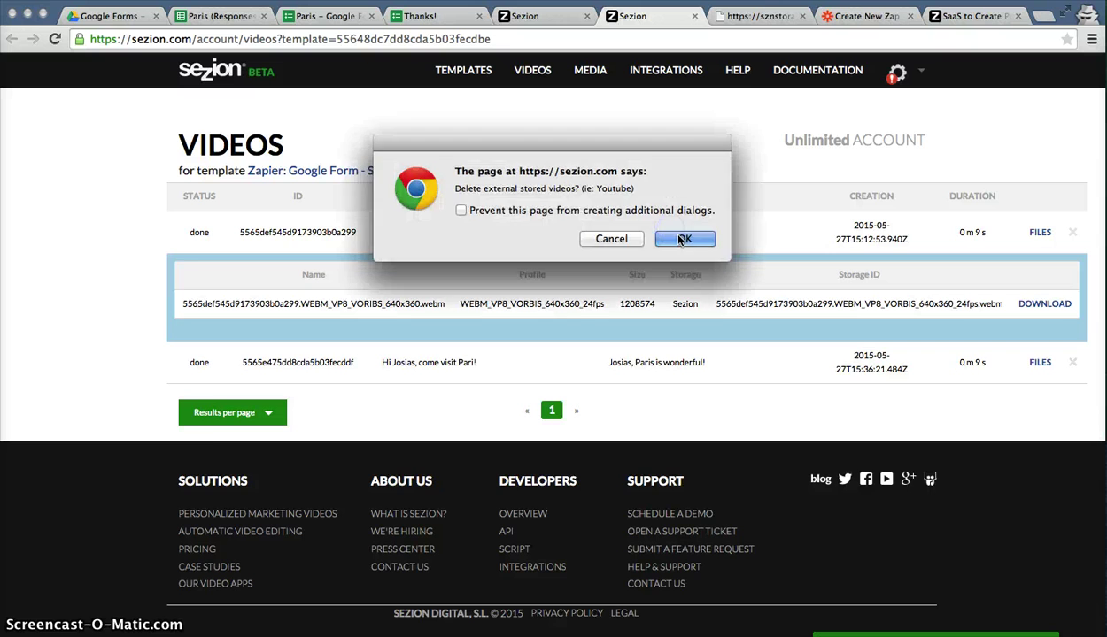
pyautogui.click(664, 231)
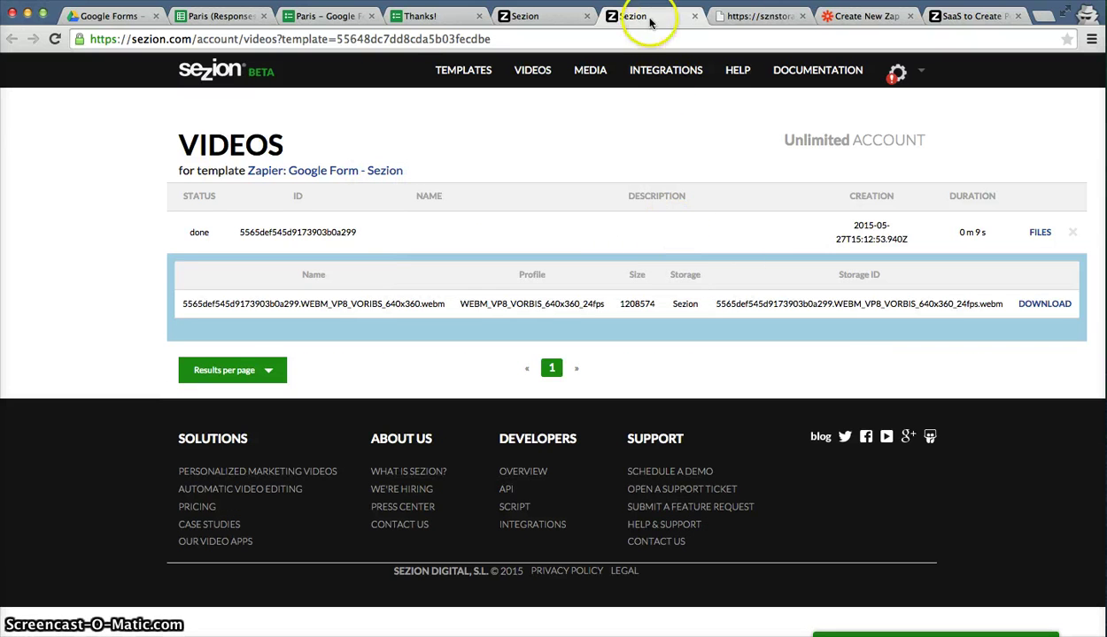
# Run Test Zap with Sample #1 in Zapier, then return to Sezion.
pyautogui.click(833, 16)
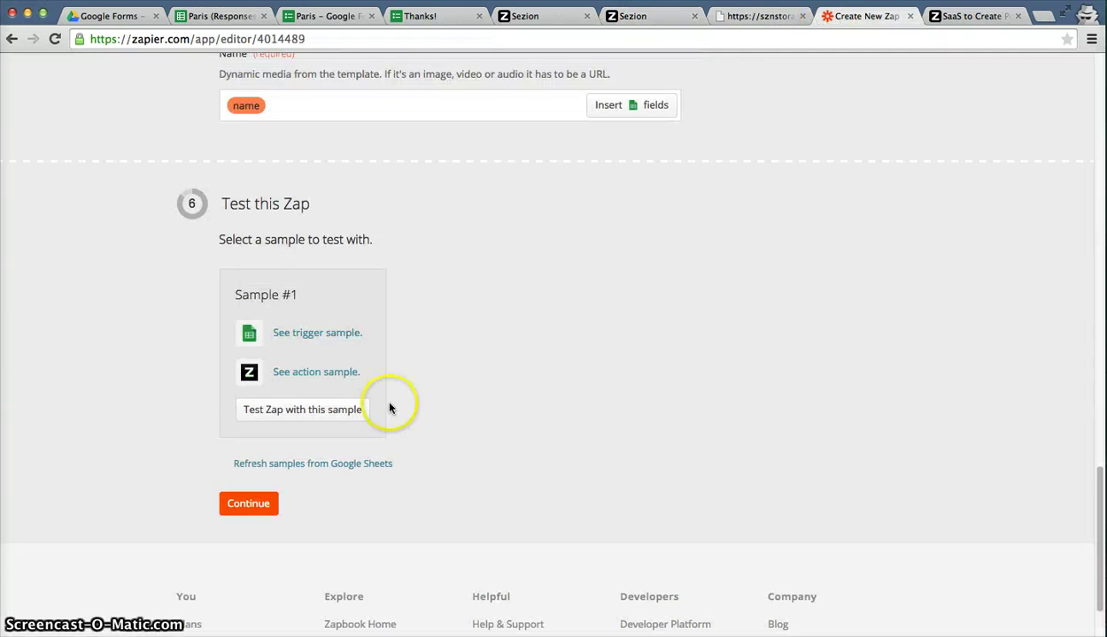
pyautogui.click(351, 407)
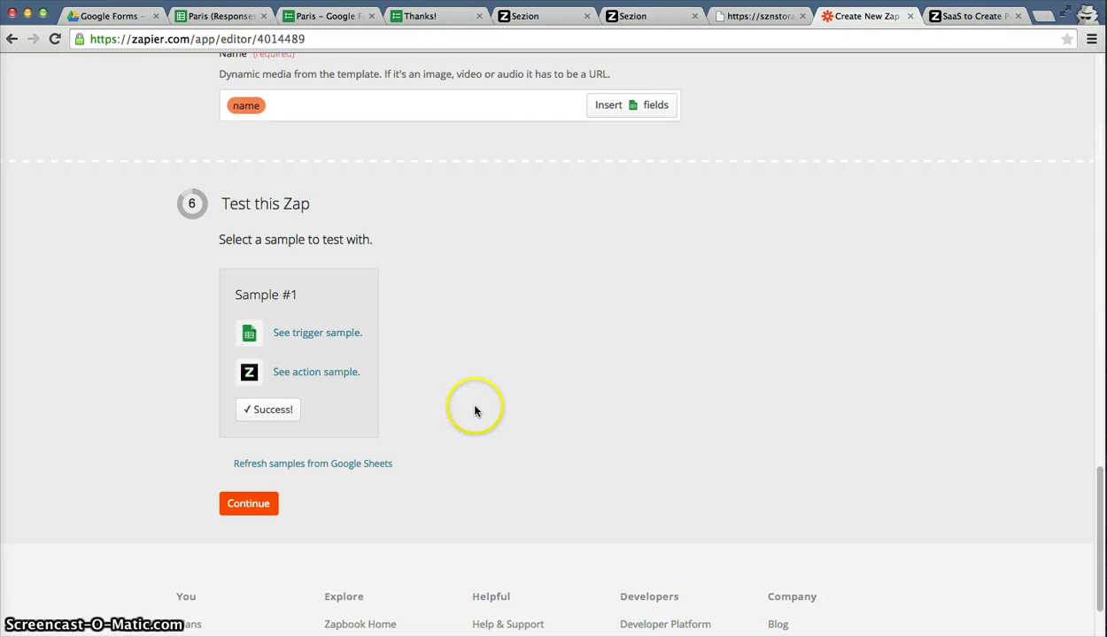
pyautogui.click(636, 15)
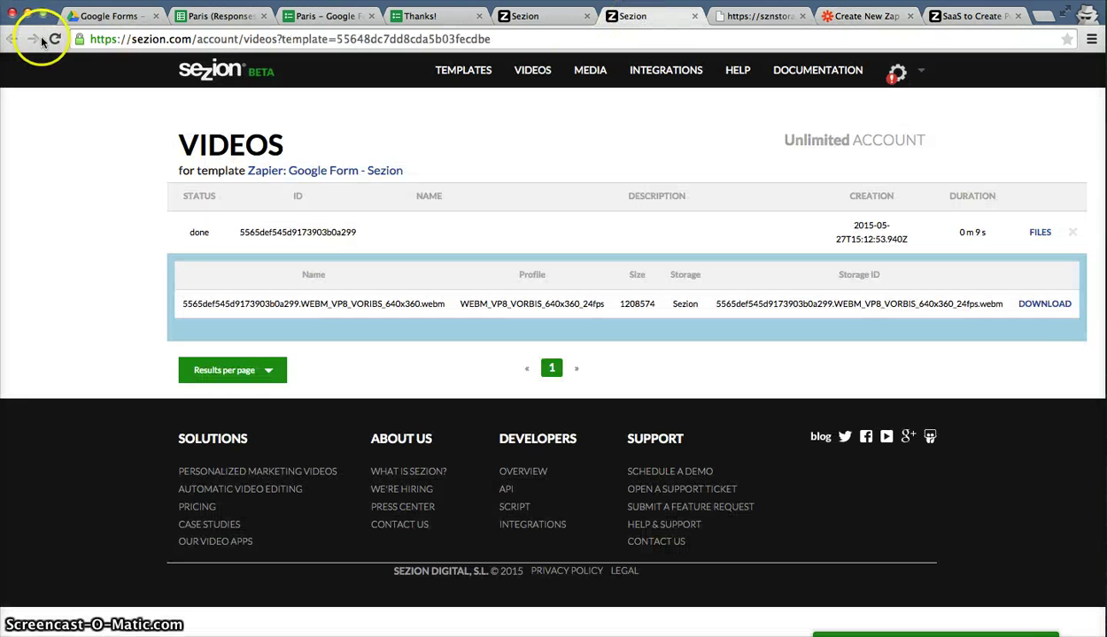
# Reload Sezion's Videos list until the zap-made Paris video is done, then open its YouTube copy from FILES.
pyautogui.click(54, 39)
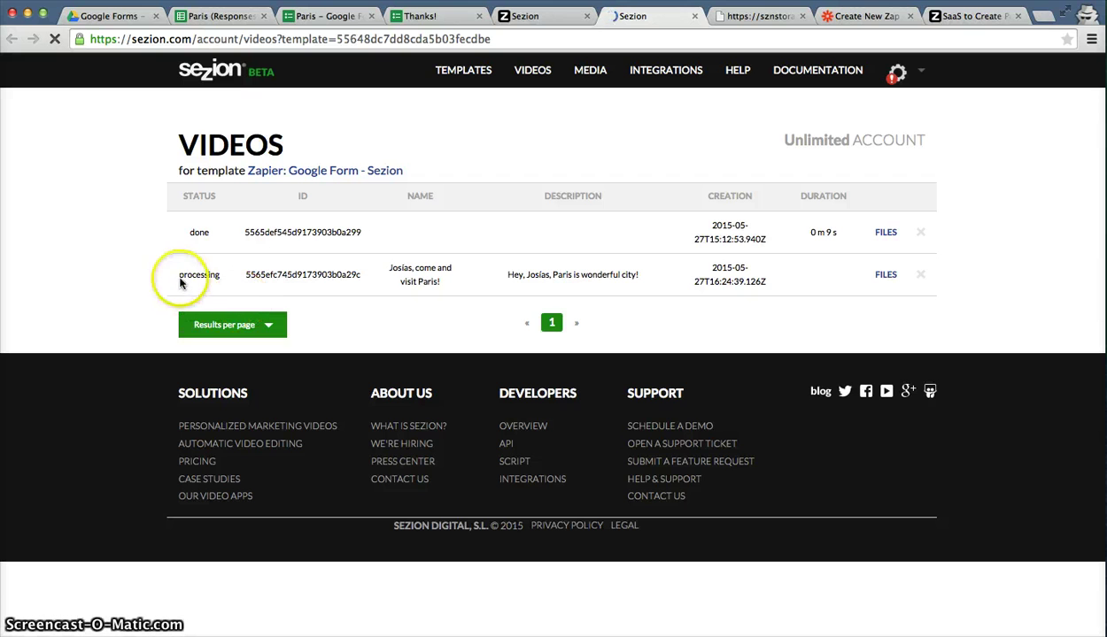
pyautogui.moveTo(181, 275); pyautogui.dragTo(224, 277)
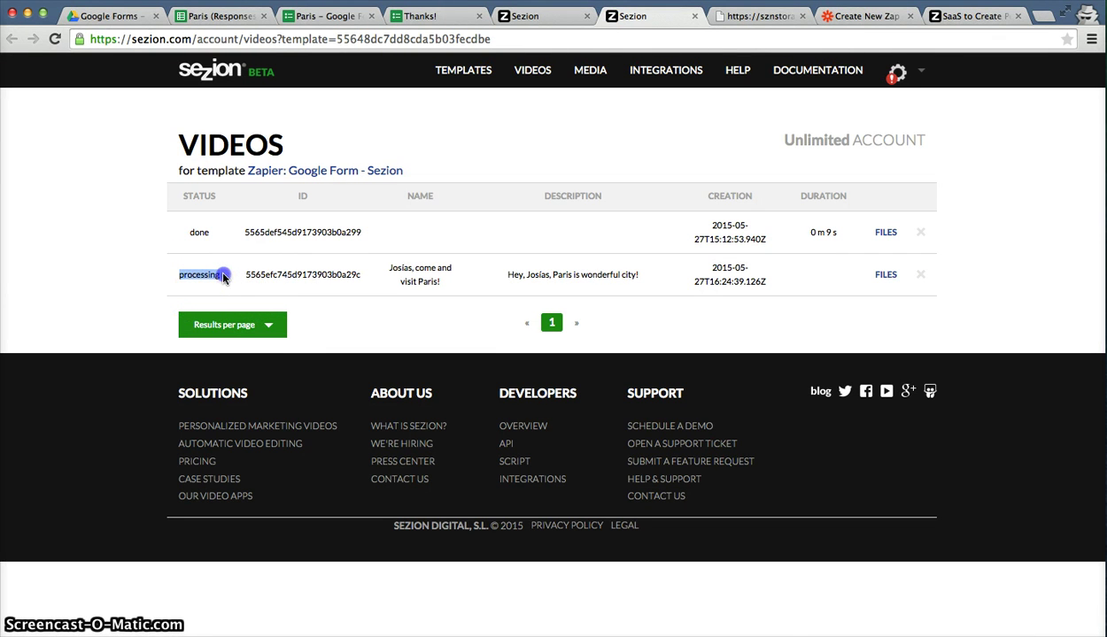
pyautogui.click(118, 292)
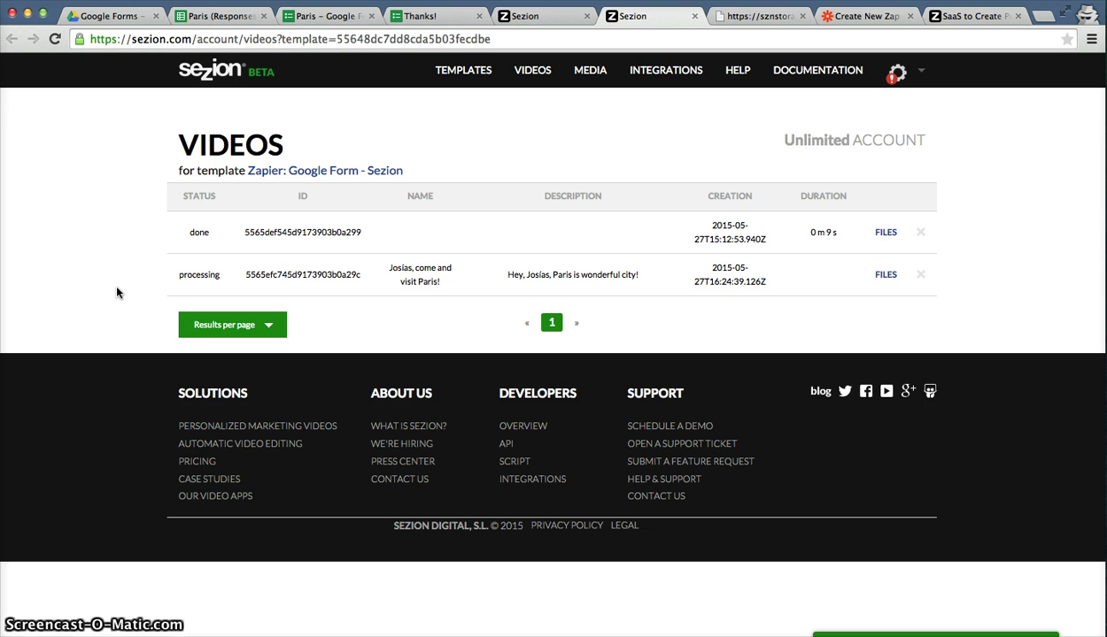
pyautogui.press('super+r')
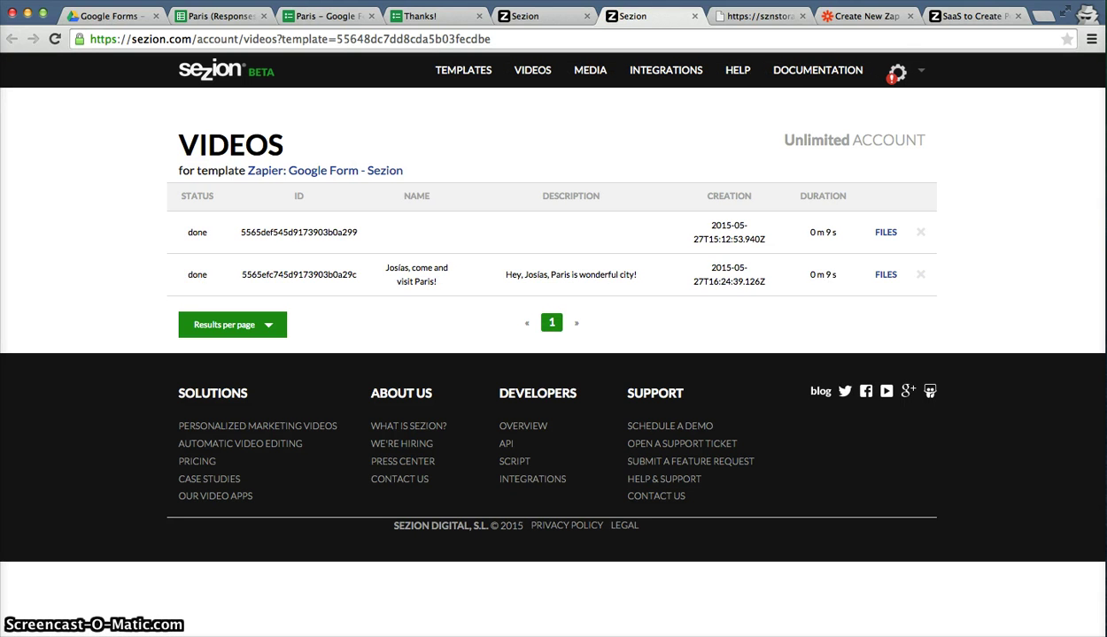
pyautogui.click(885, 275)
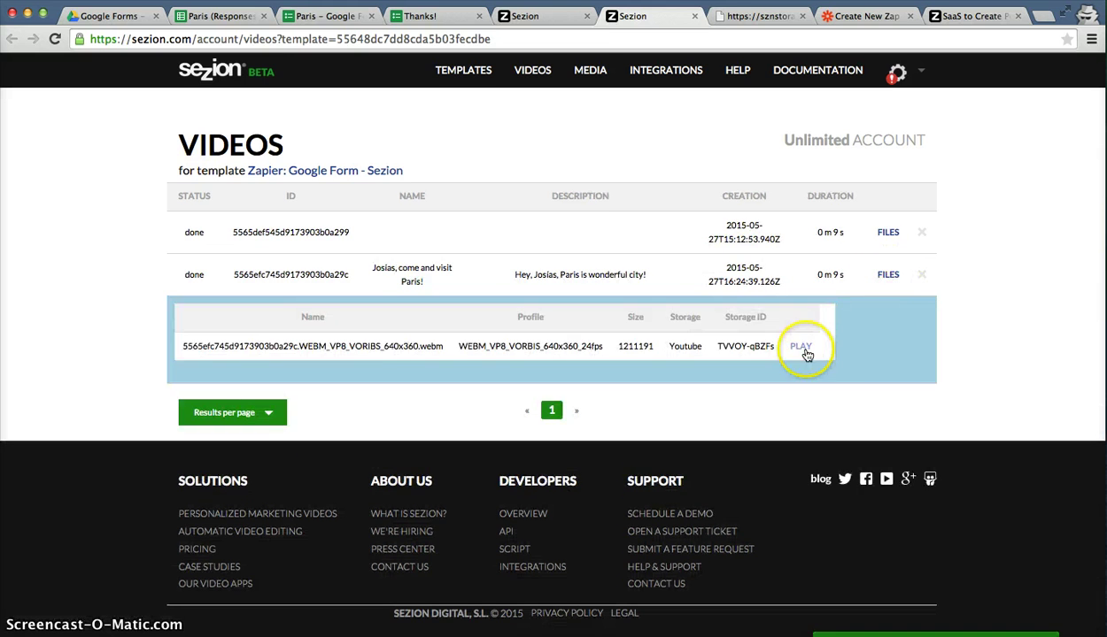
pyautogui.click(801, 348)
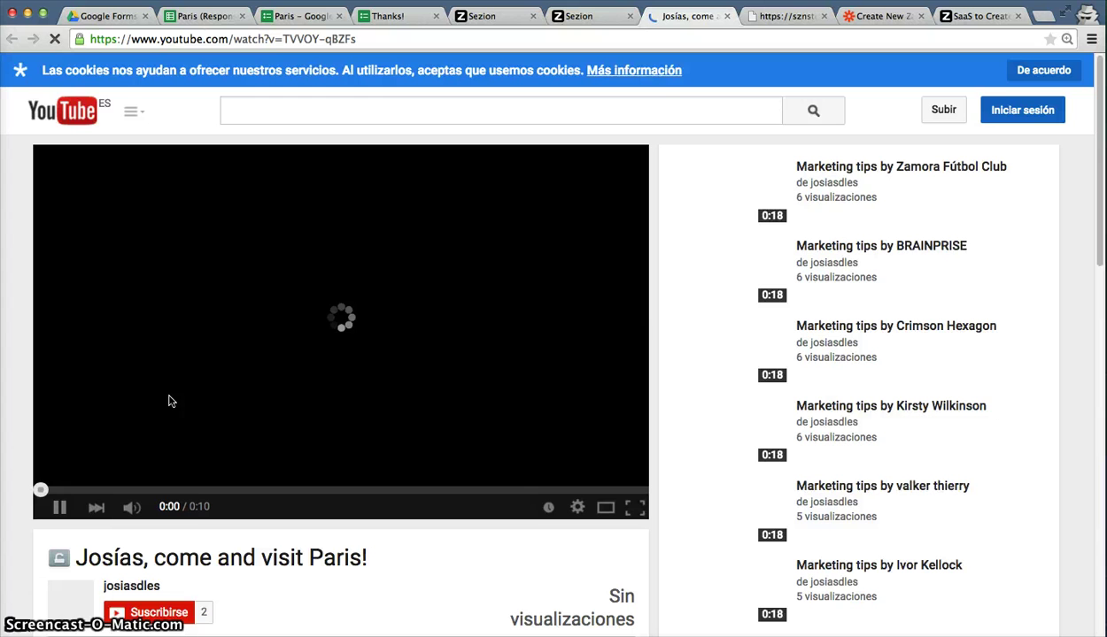
# Play the Paris video on YouTube from about 0:01 and pause it at 0:04.
pyautogui.click(179, 387)
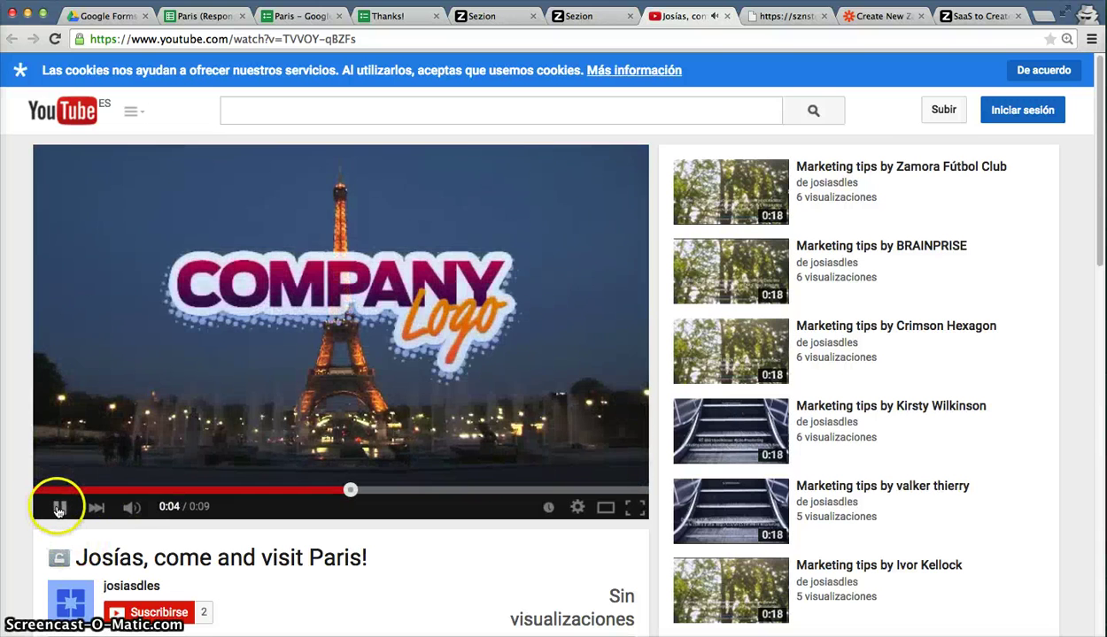
pyautogui.click(95, 490)
pyautogui.click(277, 346)
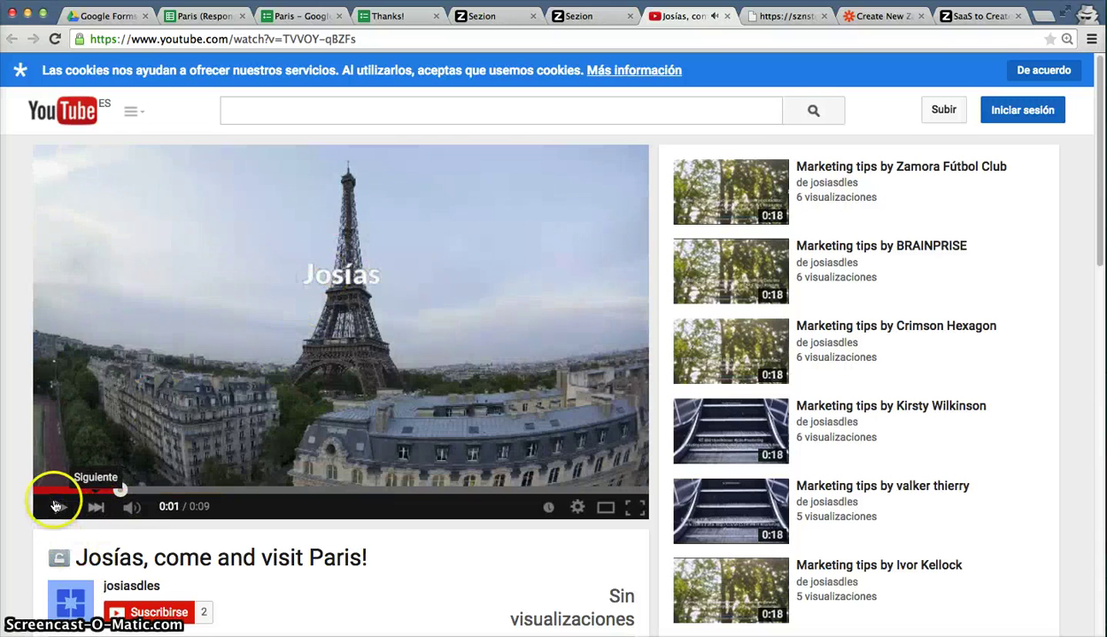
pyautogui.click(55, 507)
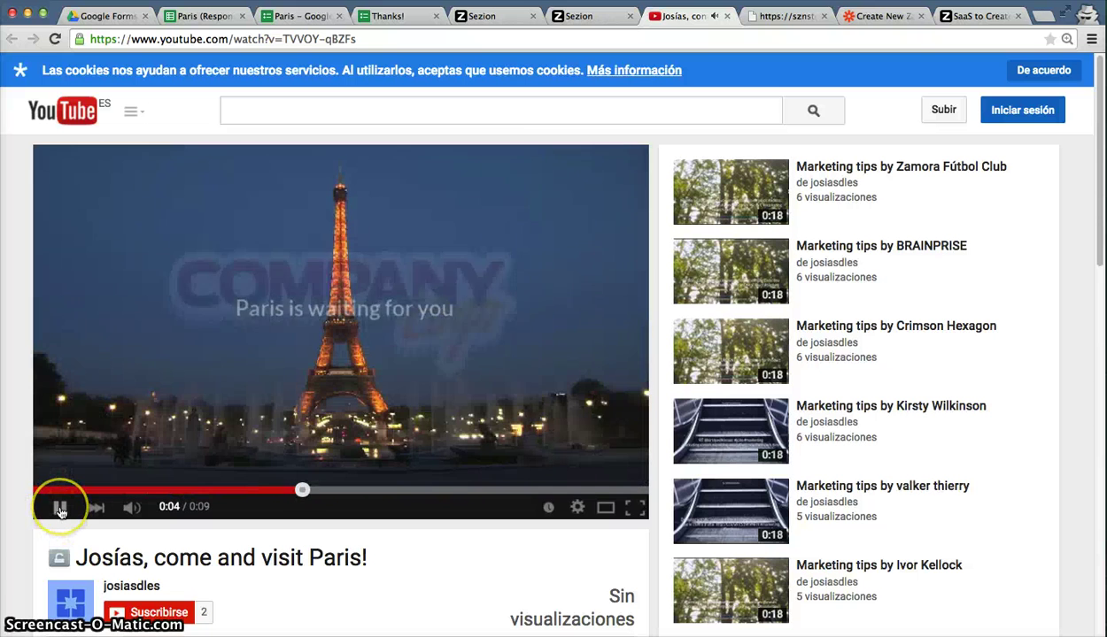
pyautogui.click(60, 512)
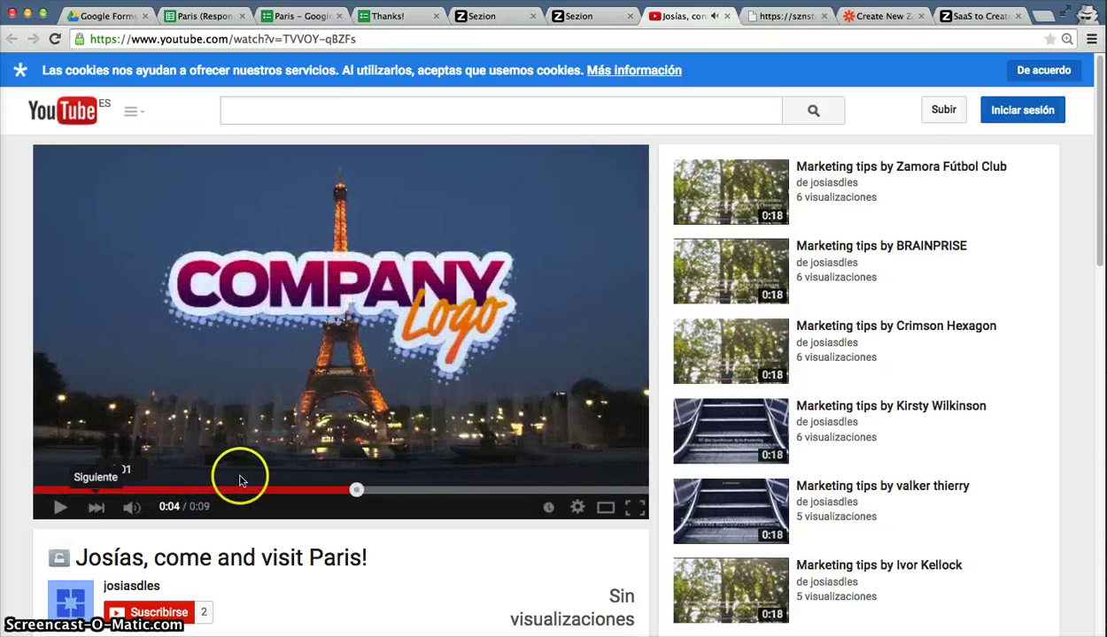
# Name the tested Zap 'Test: google forms - sezion' and turn it on.
pyautogui.click(866, 18)
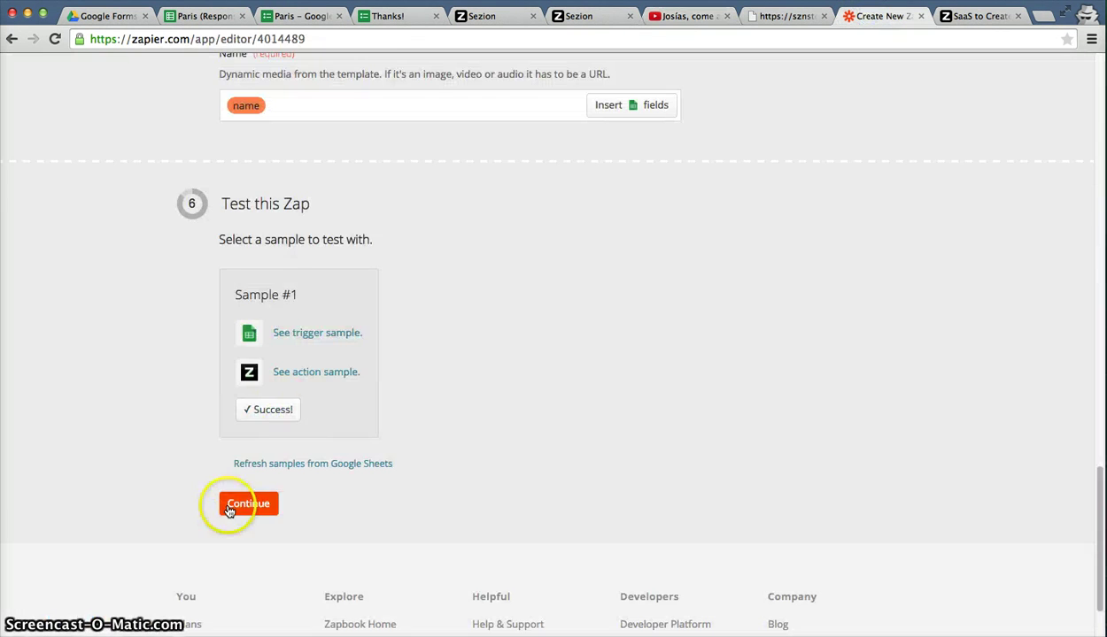
pyautogui.click(232, 506)
pyautogui.click(337, 222)
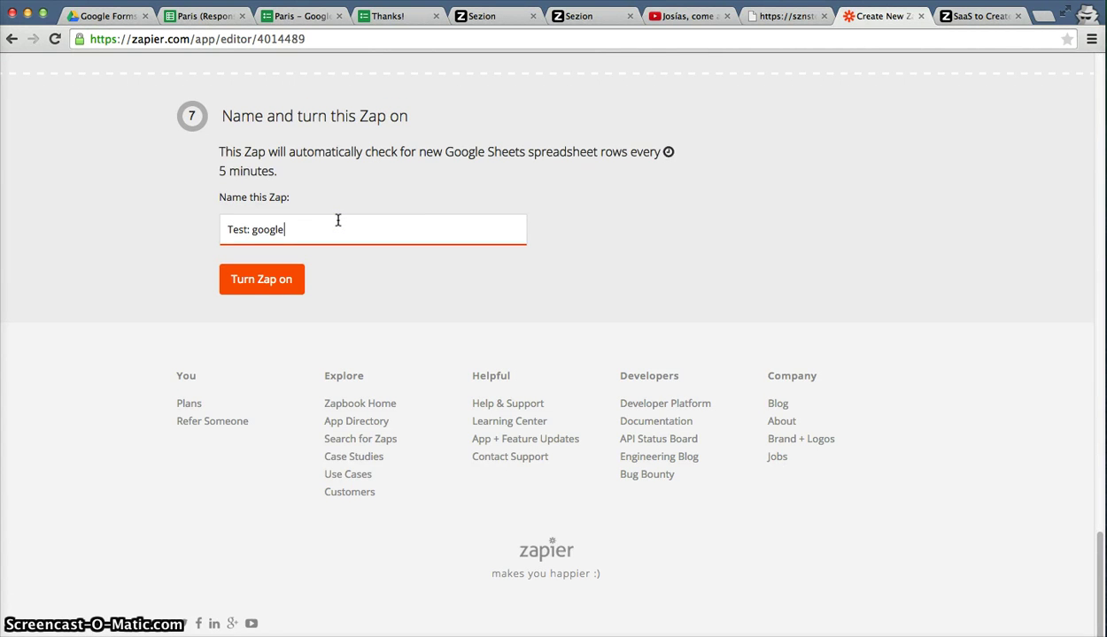
pyautogui.write('Test: google forms - sezion')
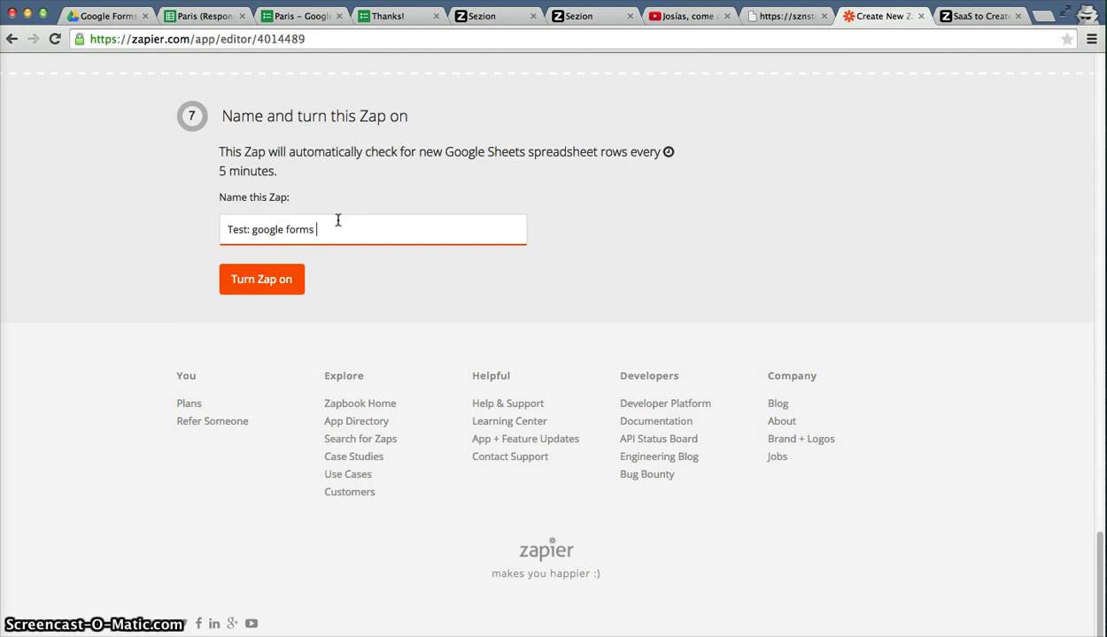
pyautogui.click(287, 281)
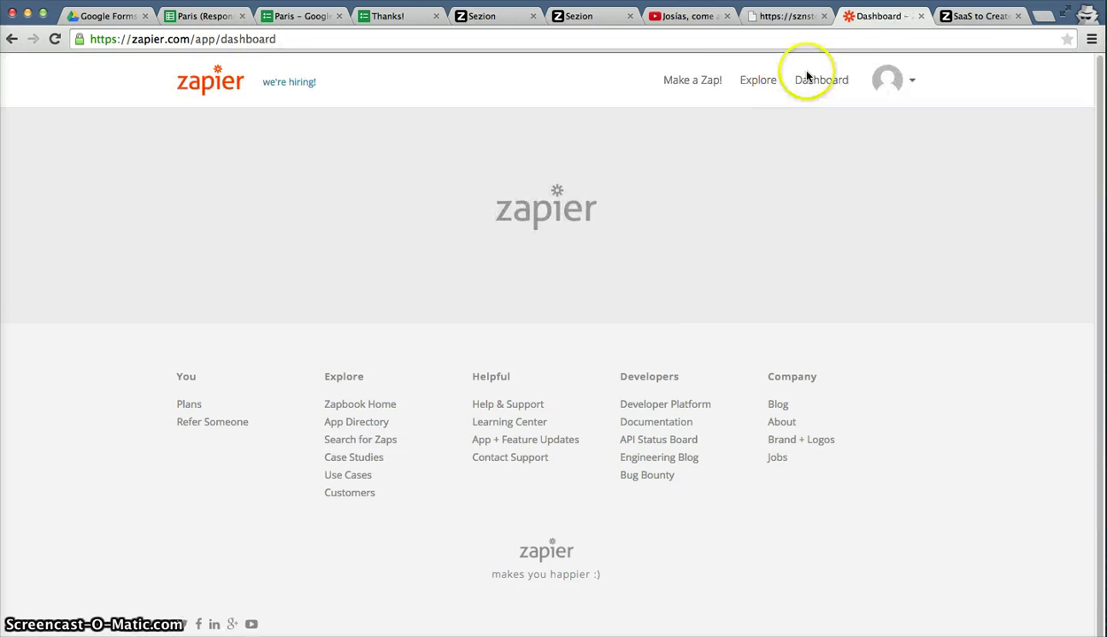
# Open a fresh Zap editor in a new tab from the Make a Zap! link.
pyautogui.click(696, 83)
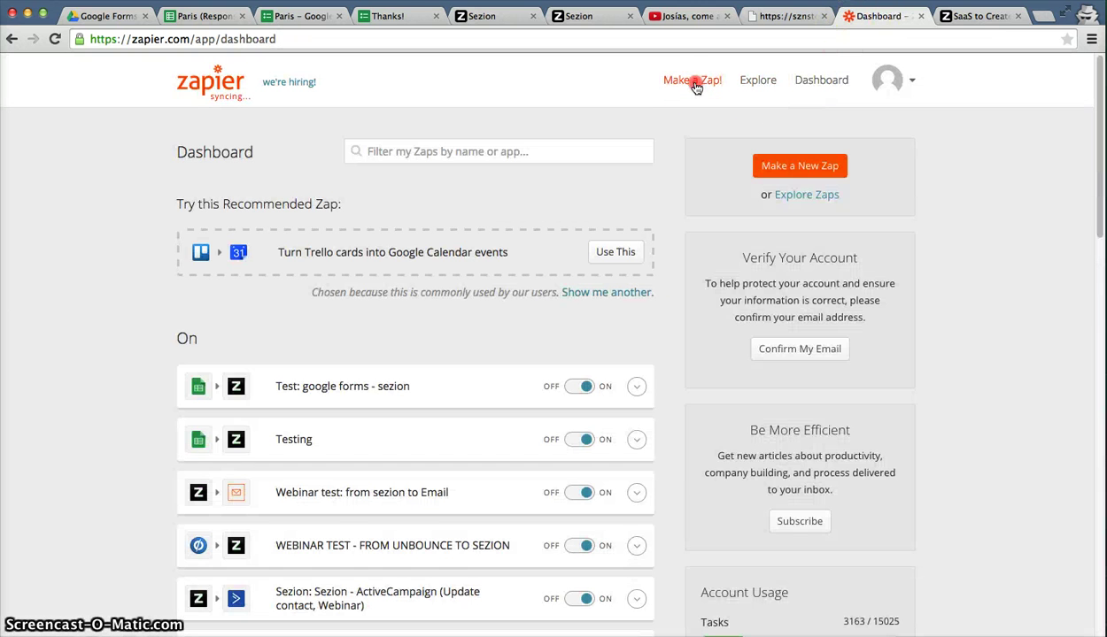
pyautogui.rightClick(704, 78)
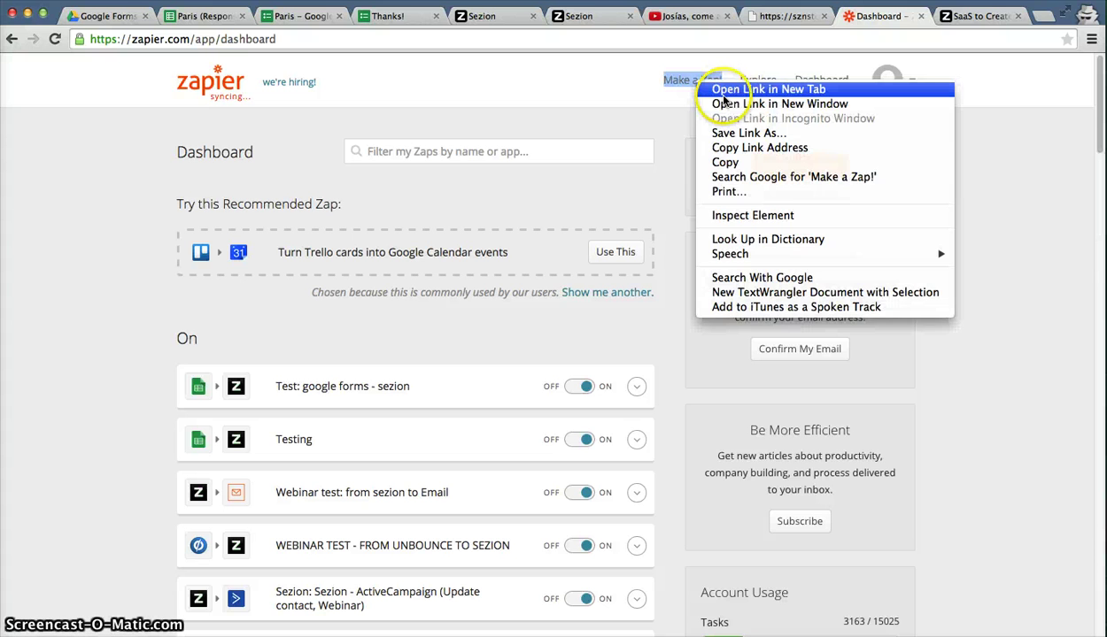
pyautogui.click(726, 84)
pyautogui.click(885, 22)
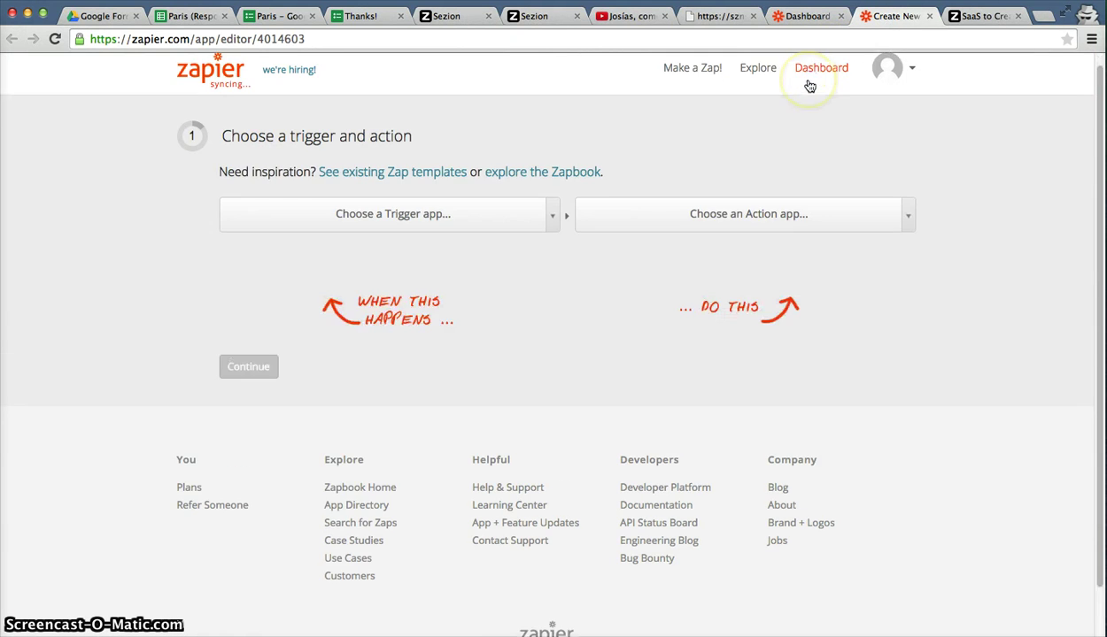
# Set the new Zap's trigger to Sezion v2 New Video.
pyautogui.scroll(-1, 436, 208)
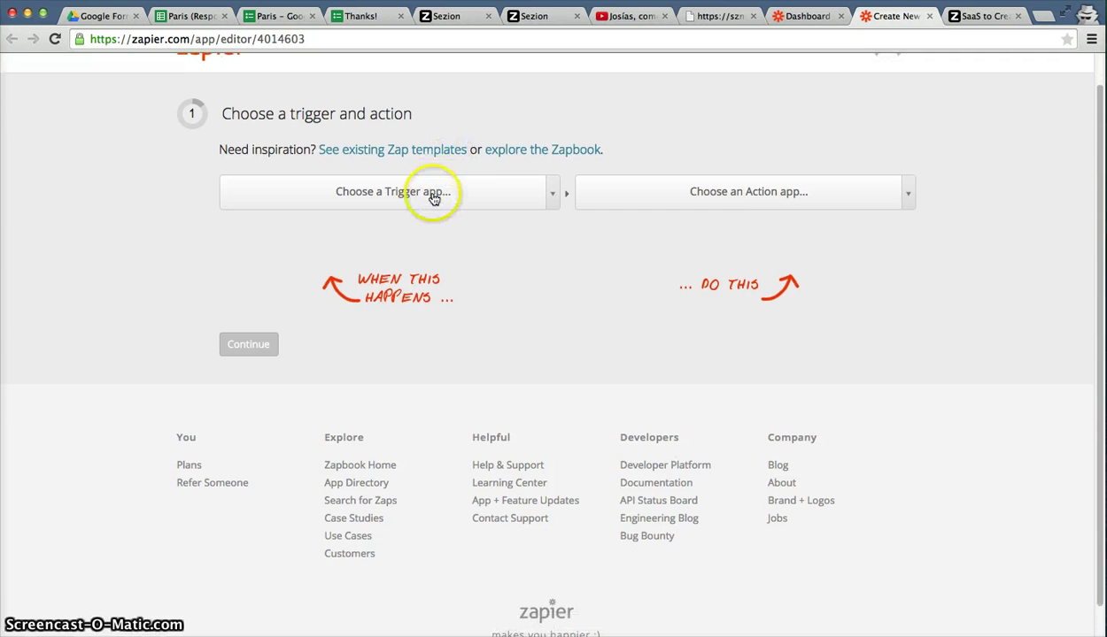
pyautogui.click(434, 198)
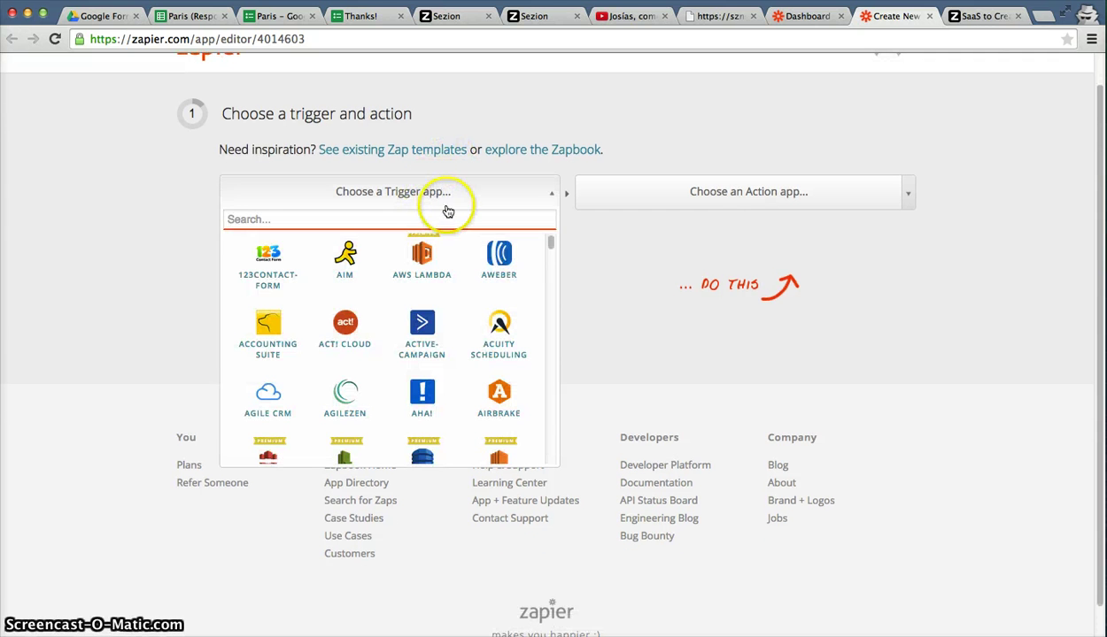
pyautogui.click(472, 216)
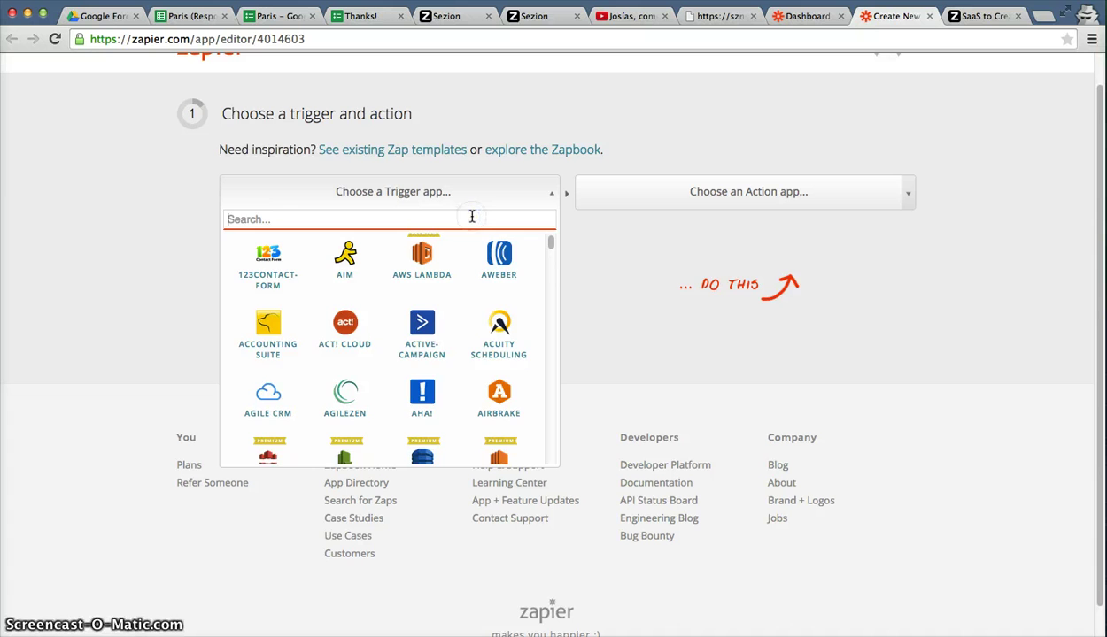
pyautogui.write('sezion')
pyautogui.click(423, 265)
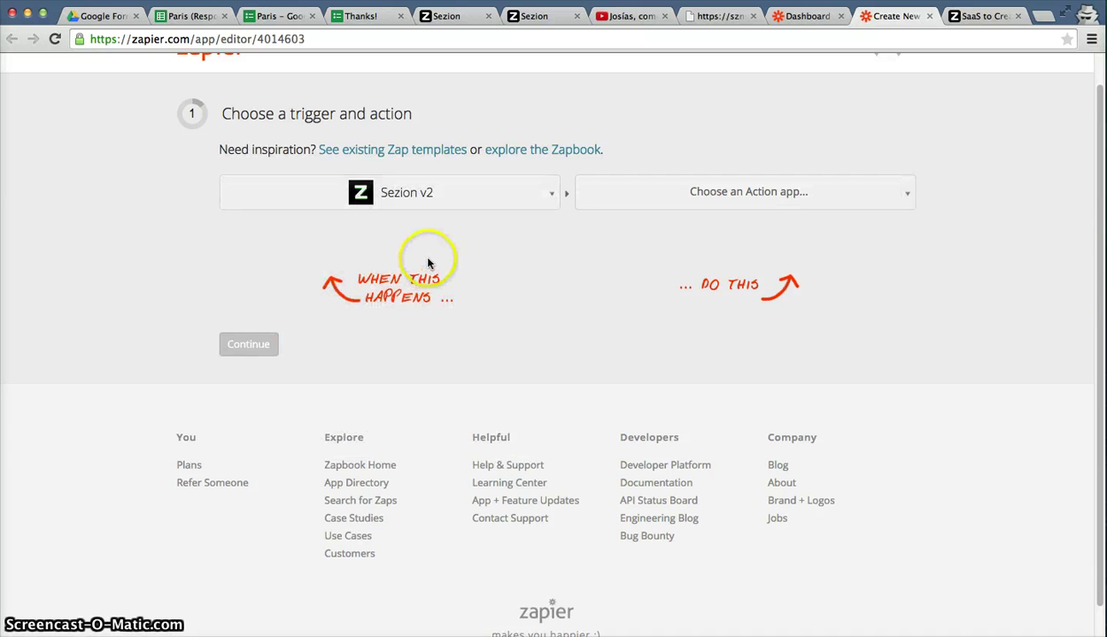
pyautogui.click(425, 238)
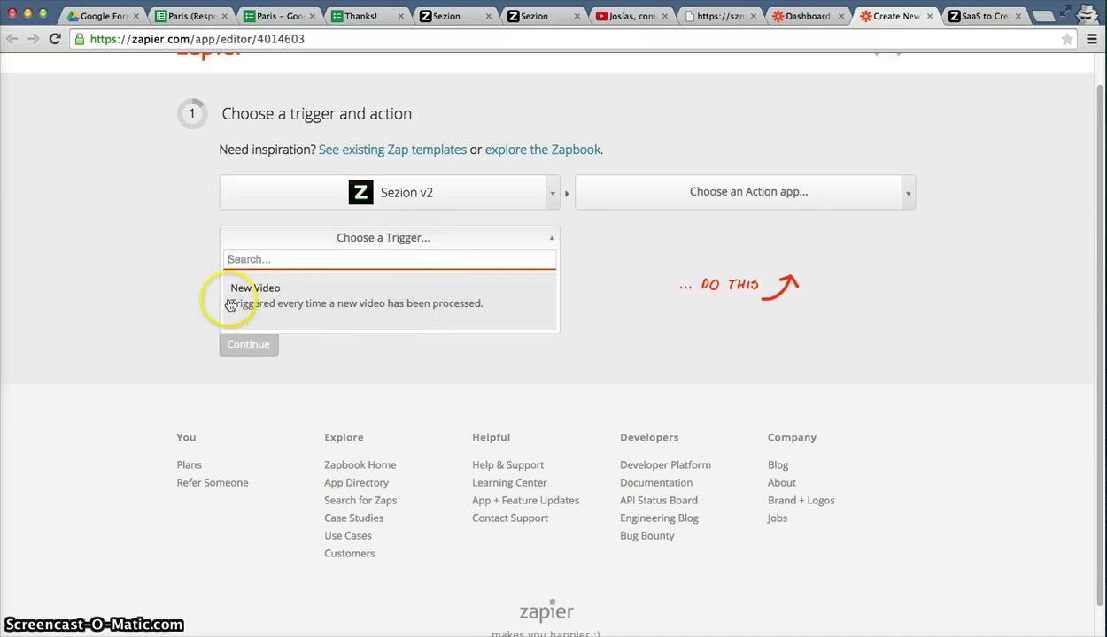
pyautogui.click(289, 294)
# Set the action to Email's Send Outbound Email.
pyautogui.click(761, 193)
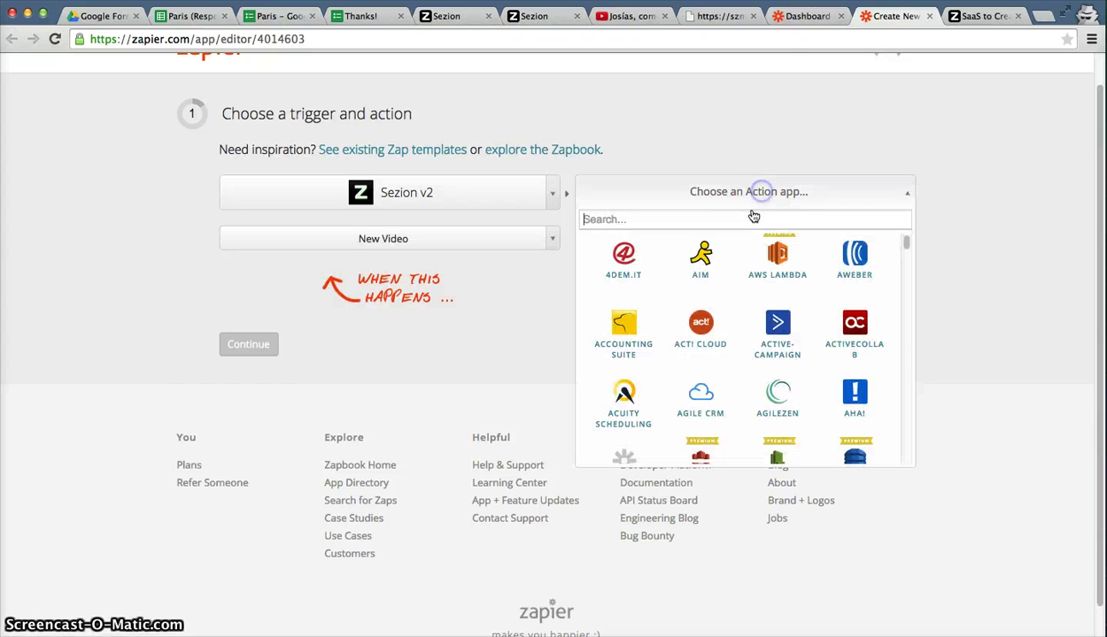
pyautogui.write('email')
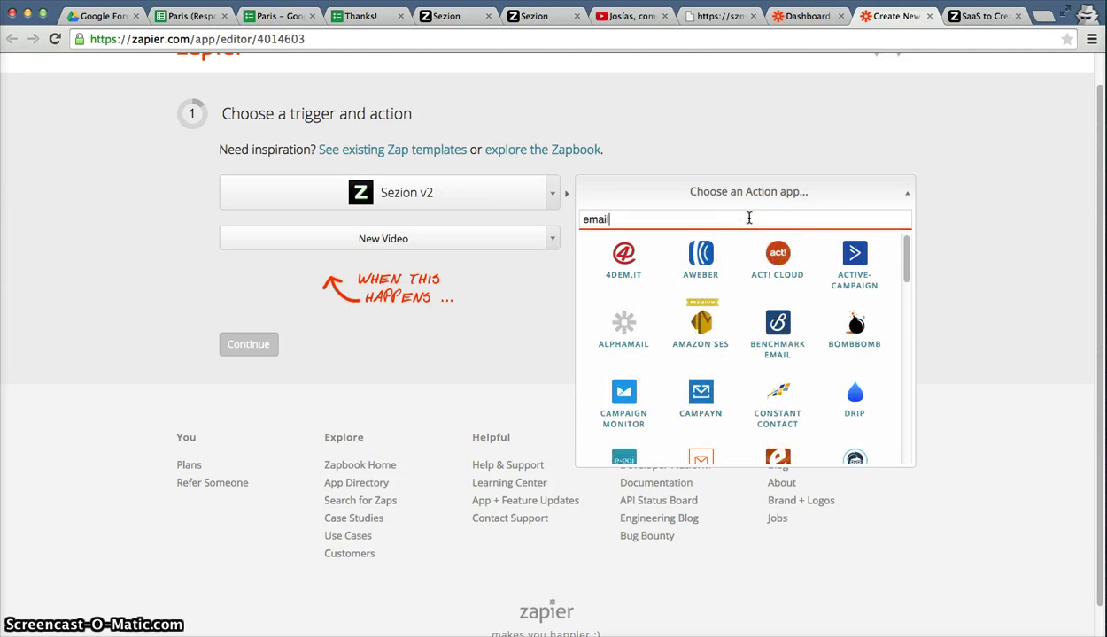
pyautogui.scroll(-1, 717, 398)
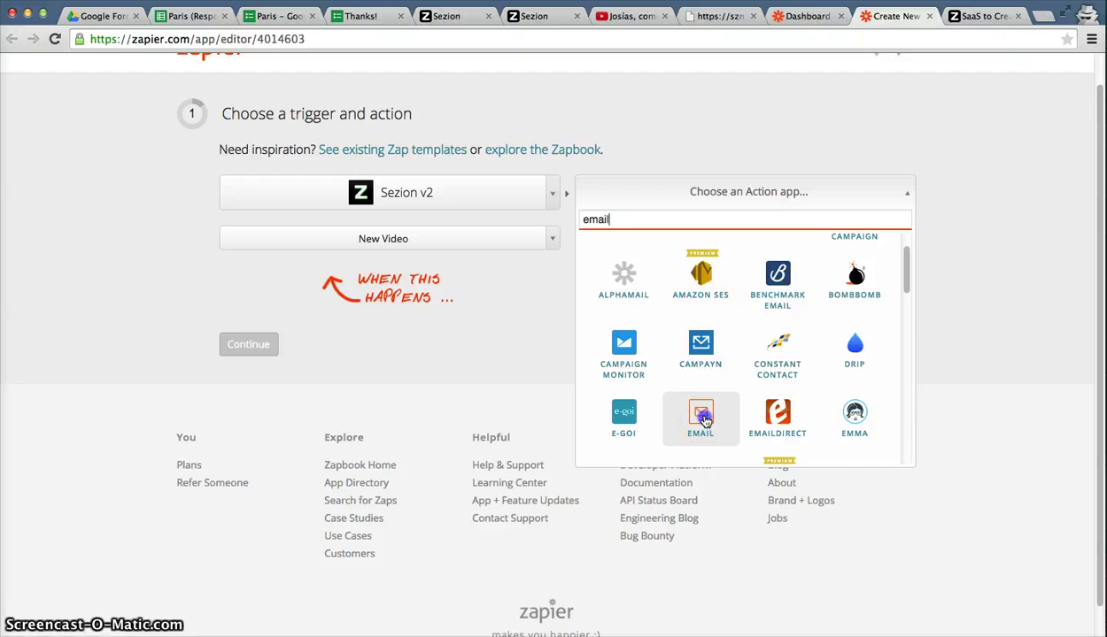
pyautogui.click(705, 423)
pyautogui.click(765, 246)
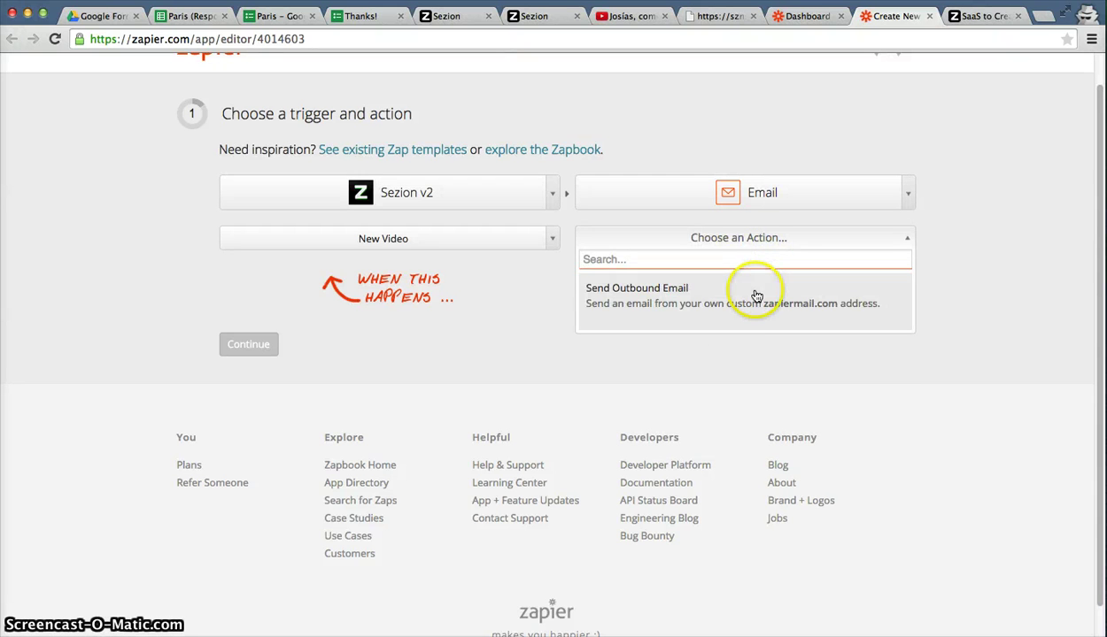
pyautogui.click(757, 295)
# Continue and copy the Zap's webhook URL to the clipboard.
pyautogui.click(282, 346)
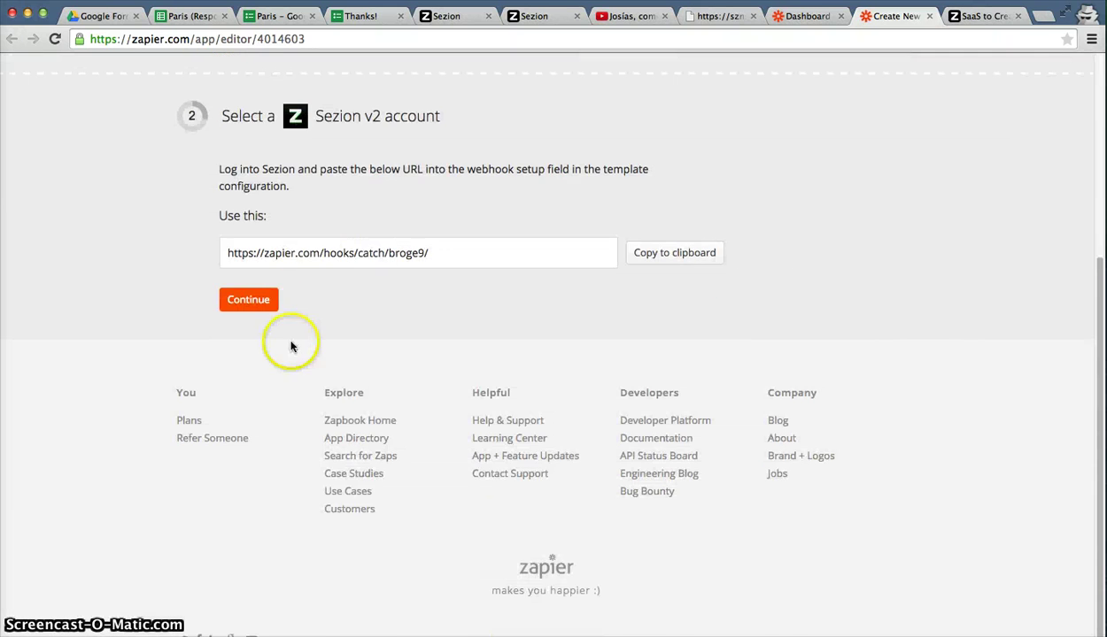
pyautogui.scroll(3, 647, 293)
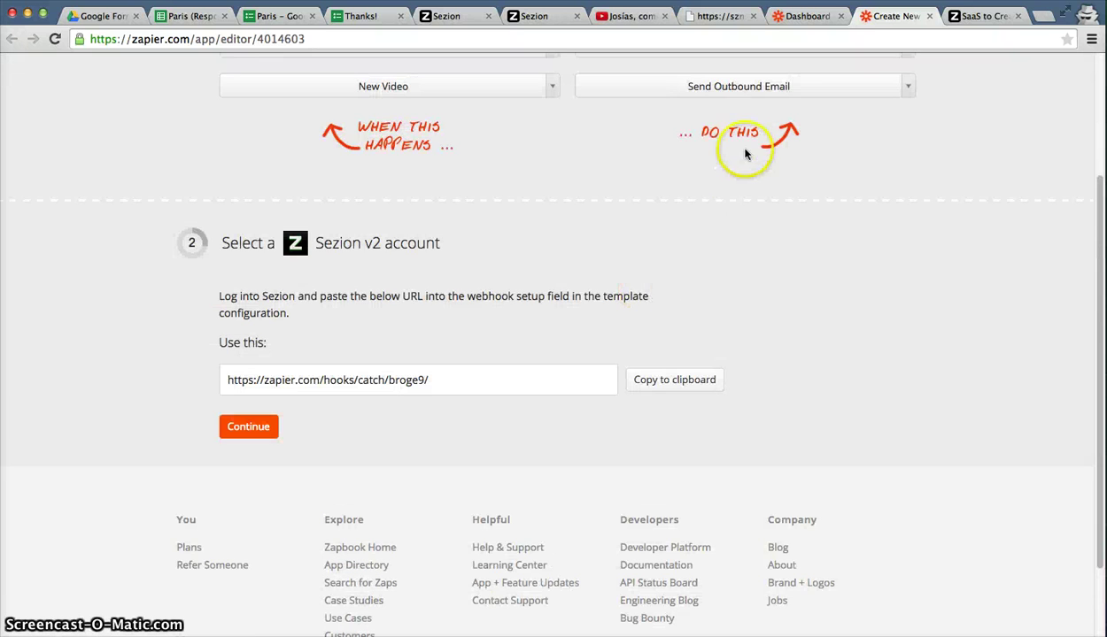
pyautogui.scroll(-1, 667, 291)
pyautogui.scroll(-2, 663, 294)
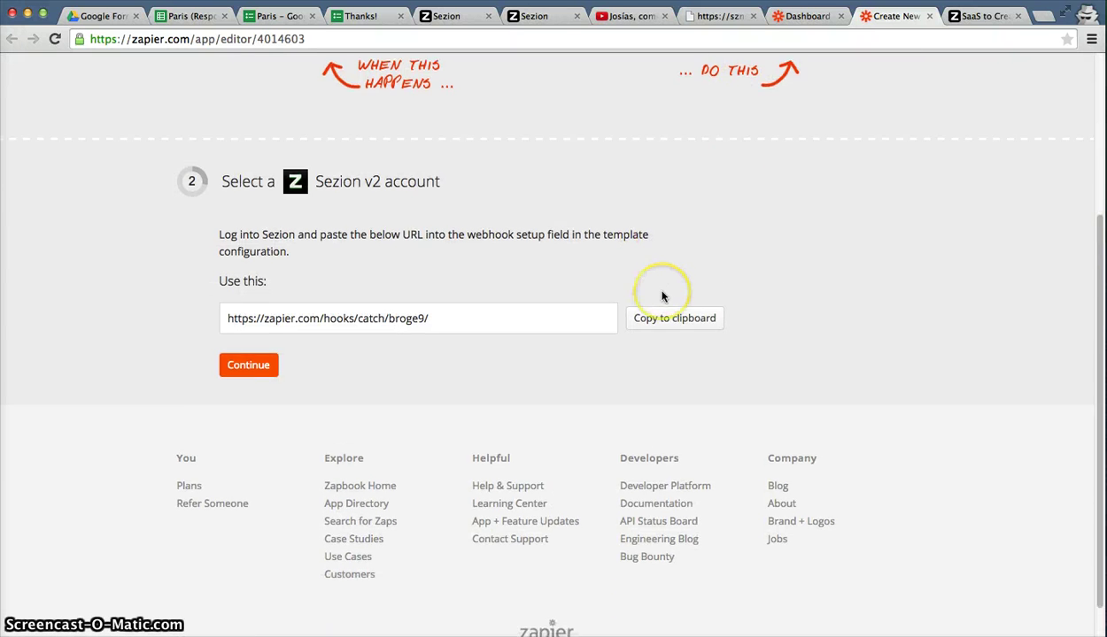
pyautogui.click(713, 298)
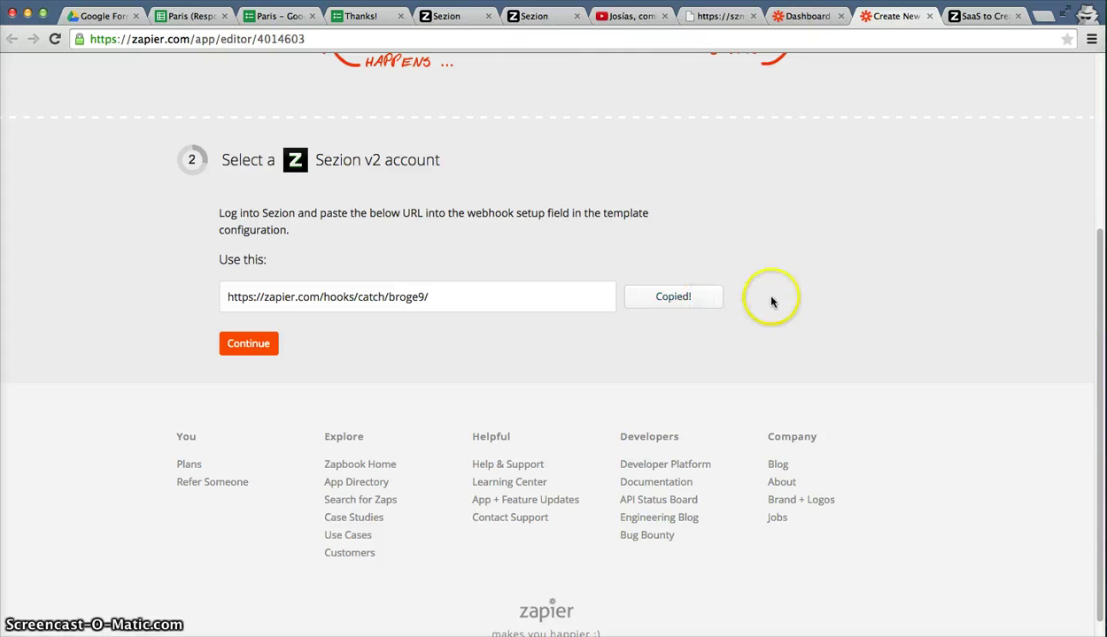
pyautogui.click(474, 16)
# Paste Zapier's webhook URL into the template's Webhook field and save the template.
pyautogui.click(868, 107)
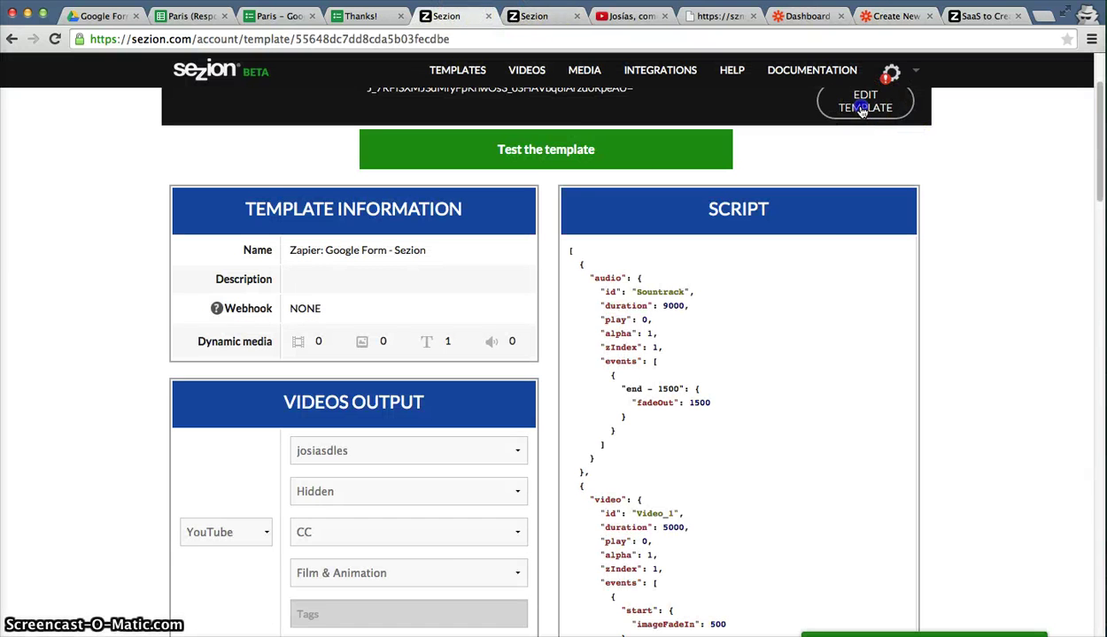
pyautogui.scroll(-3, 993, 244)
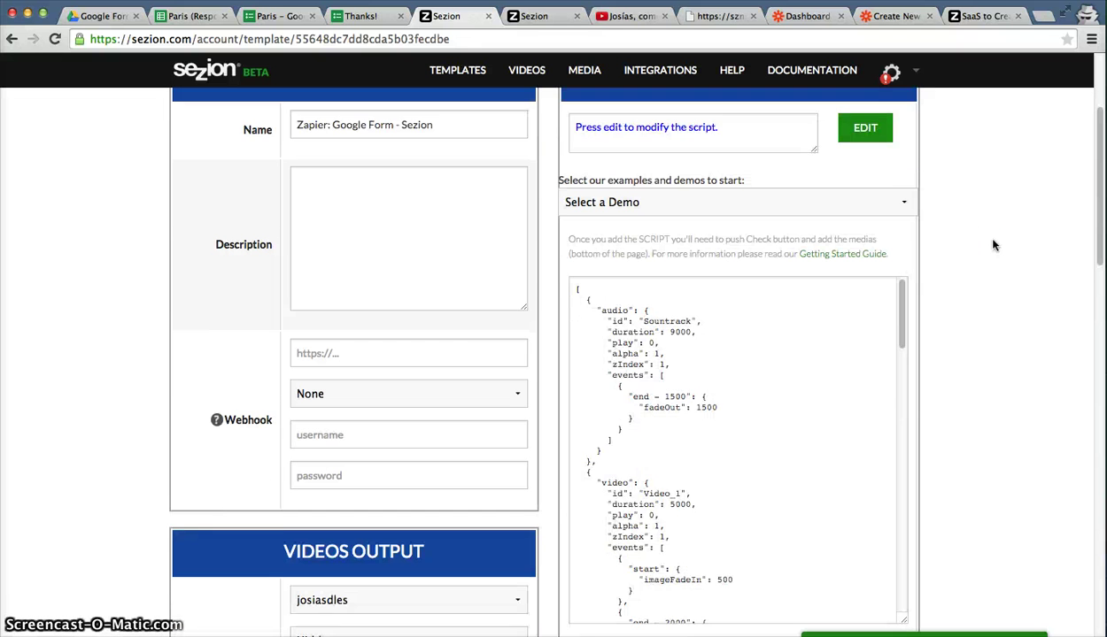
pyautogui.click(427, 291)
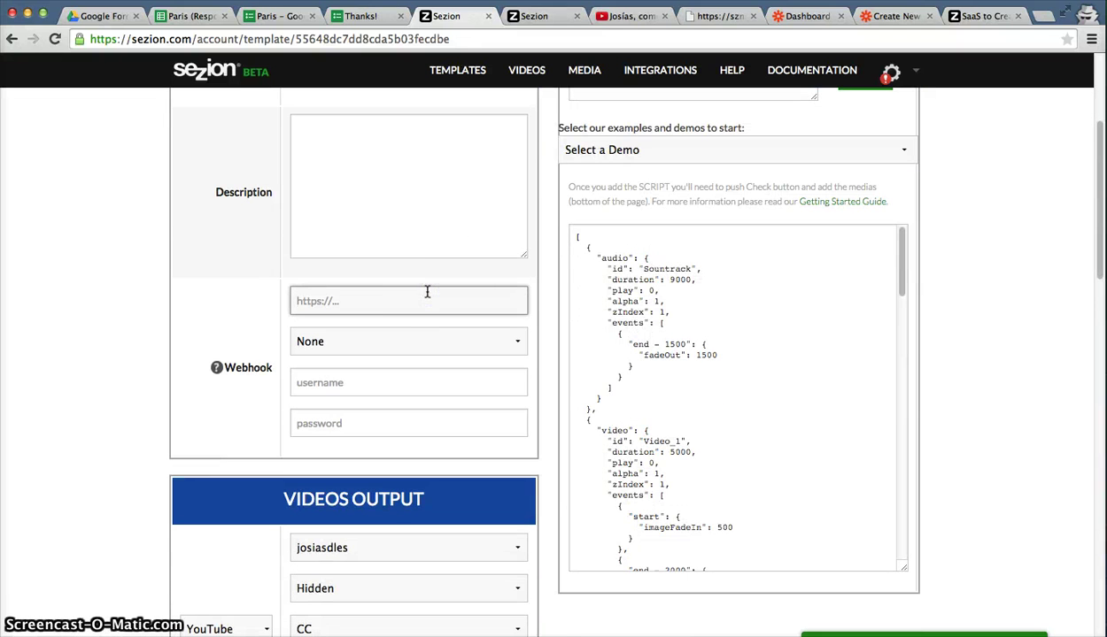
pyautogui.click(223, 366)
pyautogui.click(314, 299)
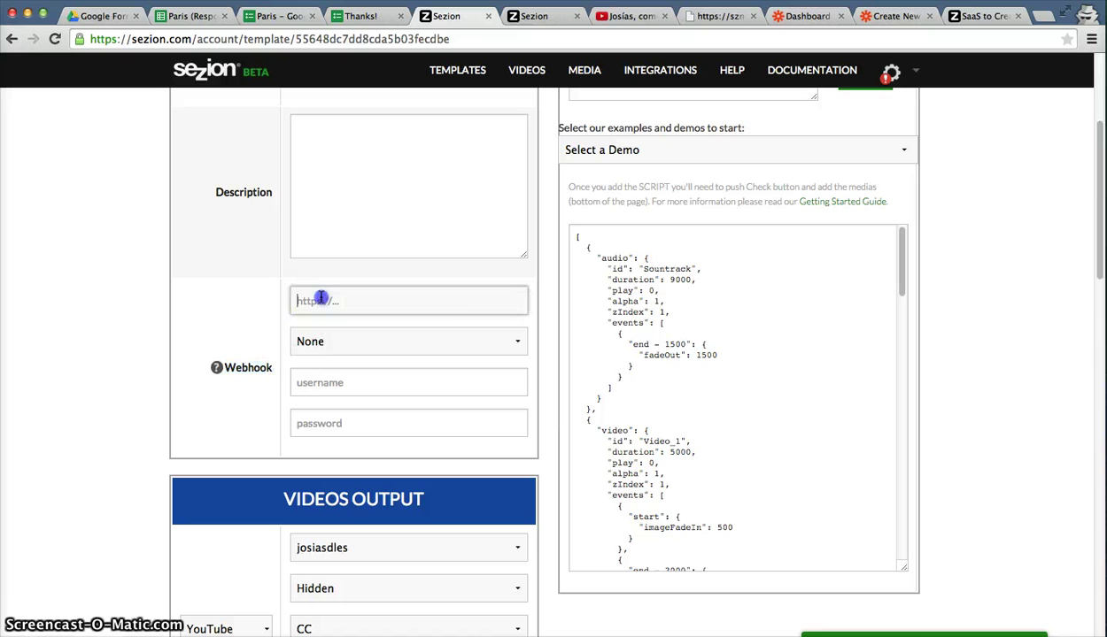
pyautogui.press('super+v')
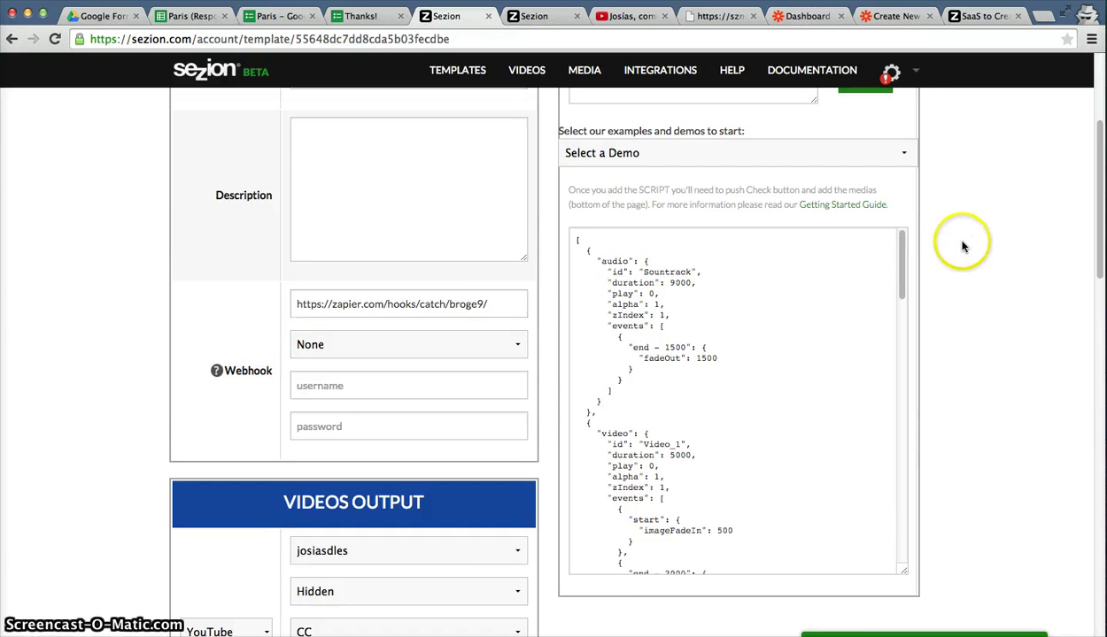
pyautogui.scroll(5, 918, 246)
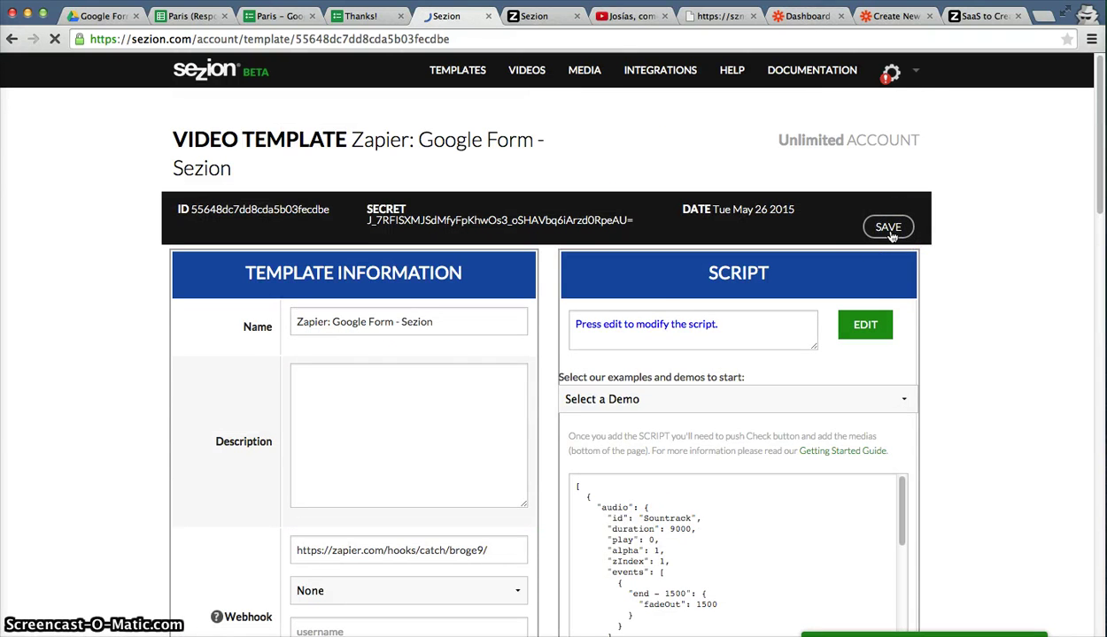
pyautogui.click(889, 232)
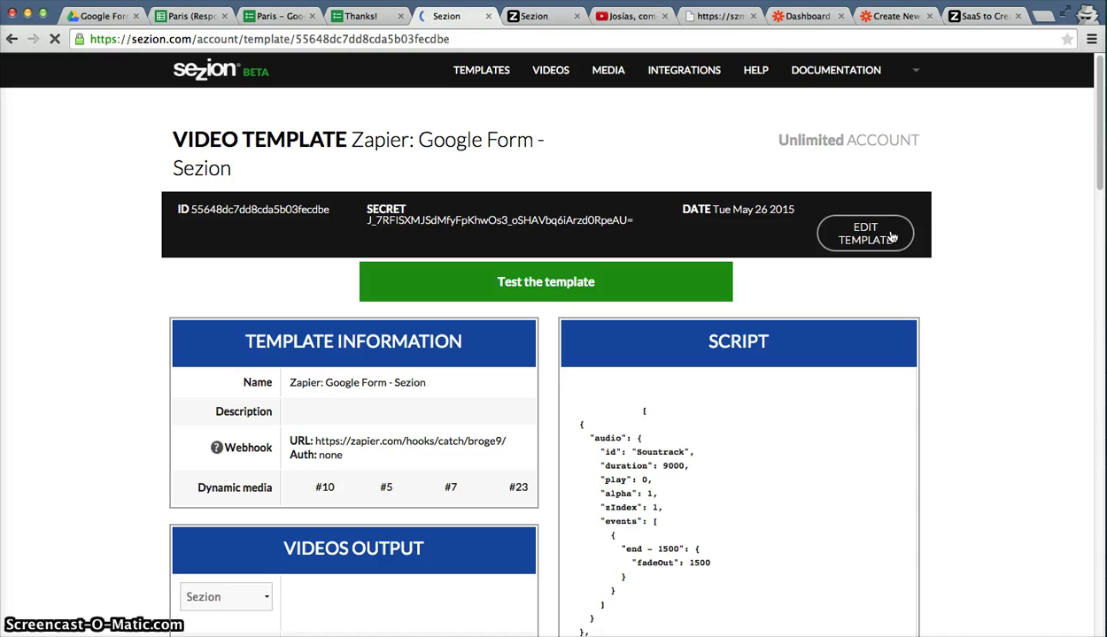
pyautogui.click(890, 18)
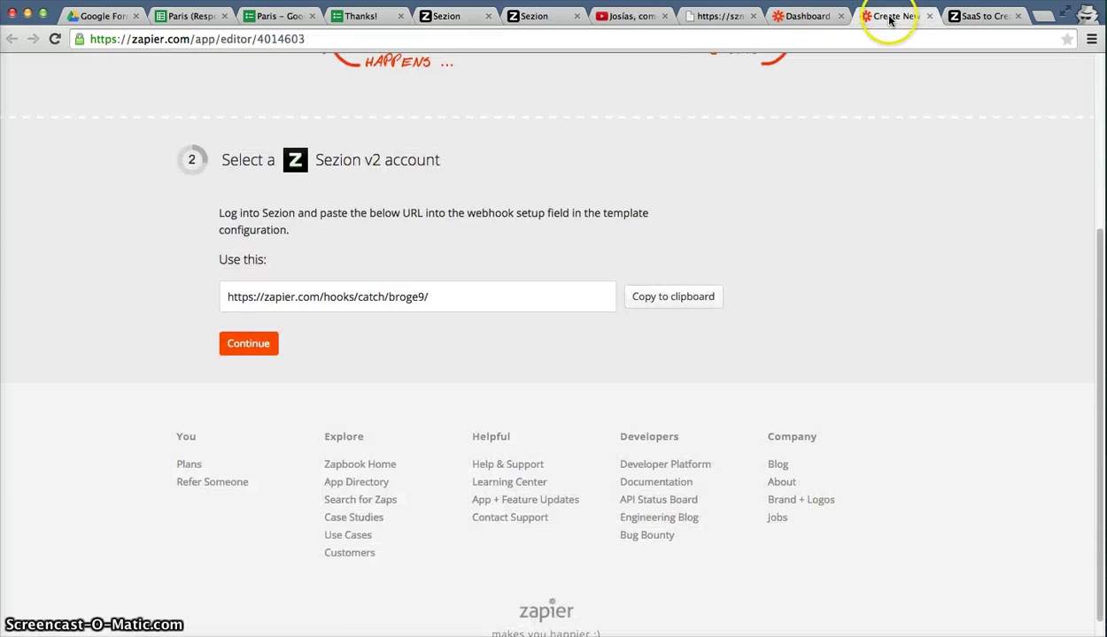
# Continue past the account and filter steps, then request Sezion sample fields for the To field.
pyautogui.click(256, 354)
pyautogui.click(263, 276)
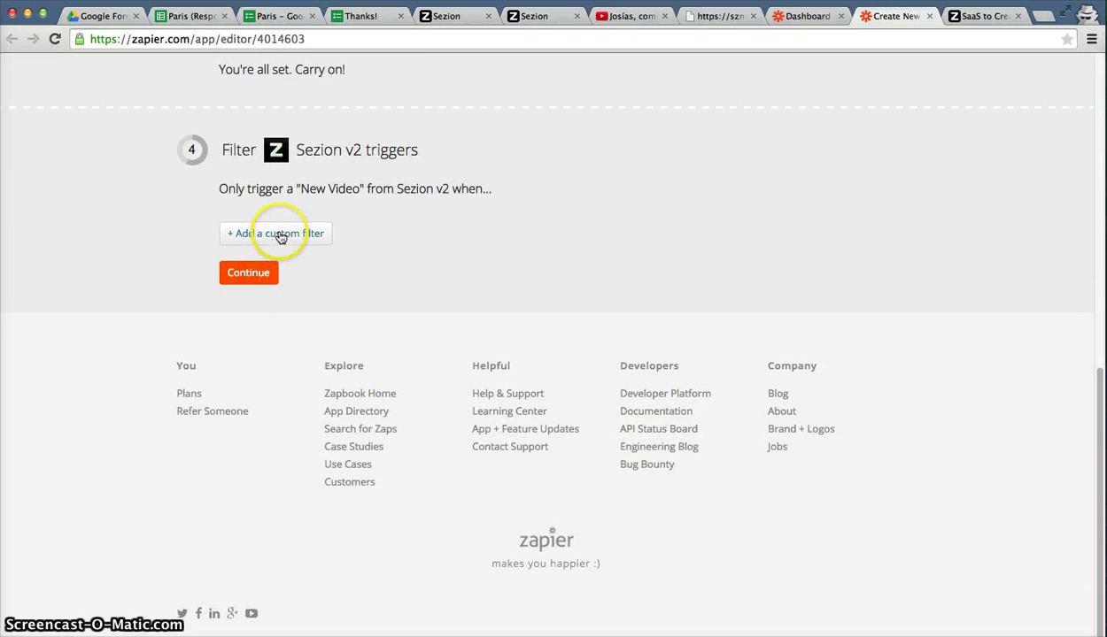
pyautogui.click(240, 279)
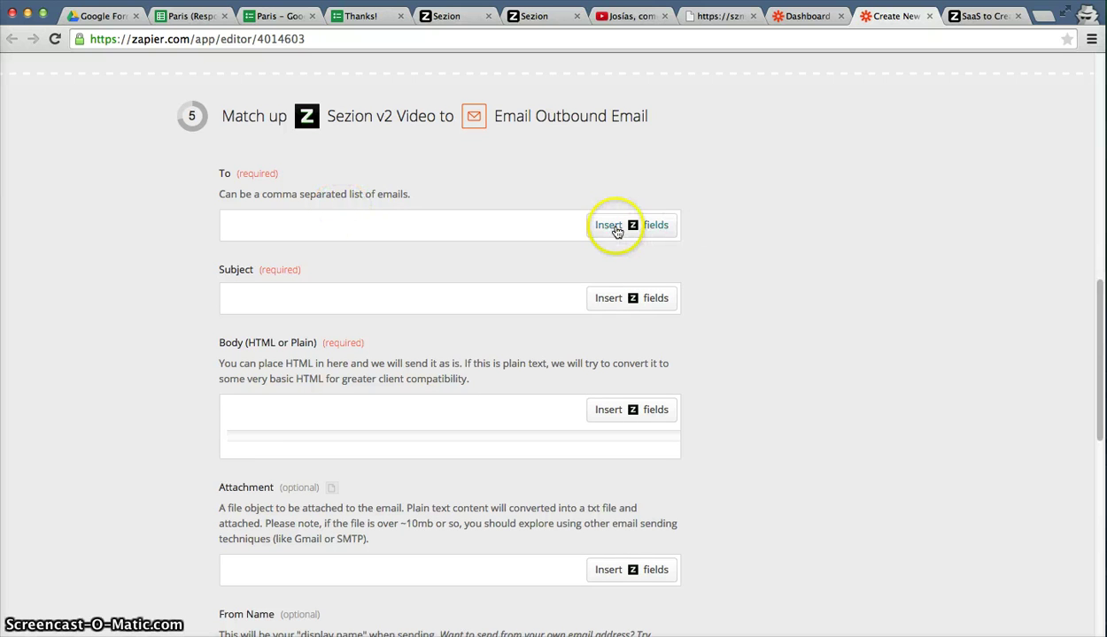
pyautogui.scroll(-1, 770, 258)
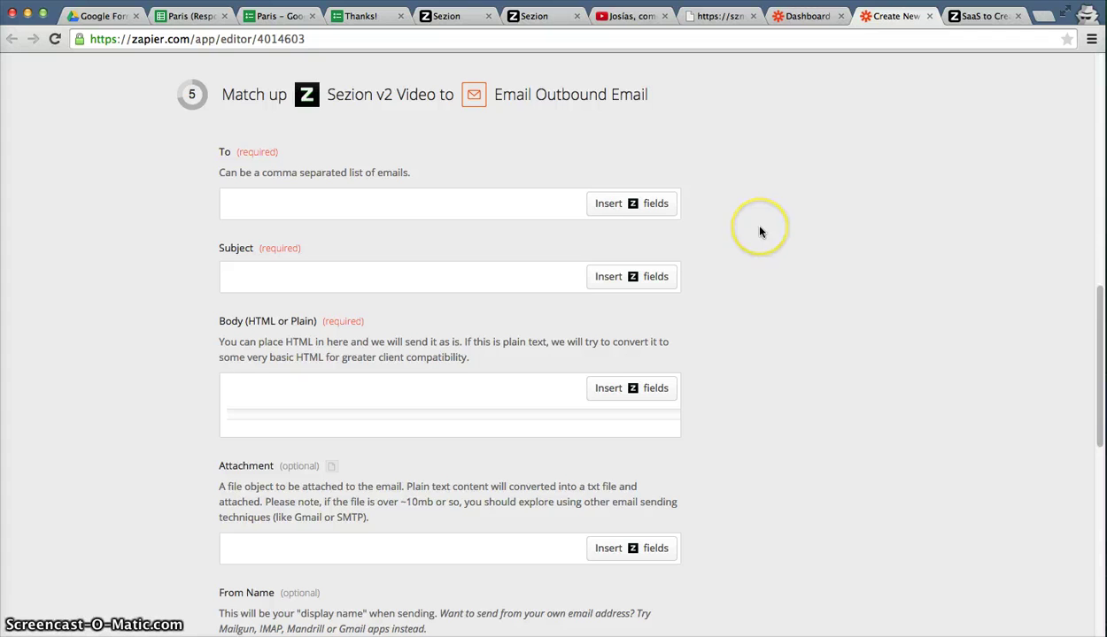
pyautogui.scroll(-2, 759, 232)
pyautogui.scroll(1, 637, 199)
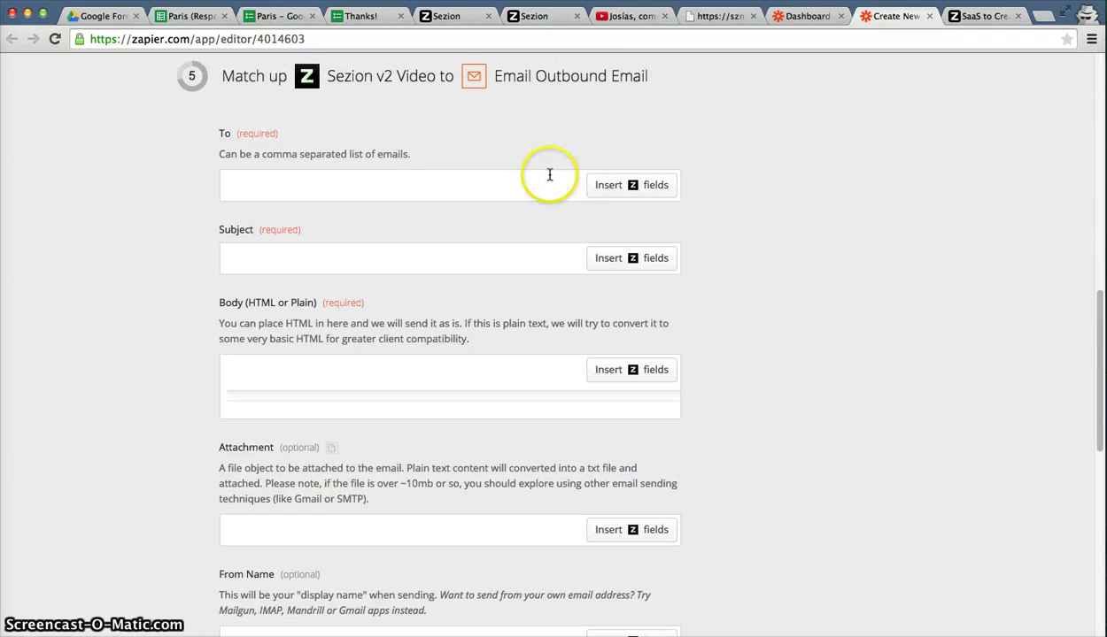
pyautogui.click(604, 185)
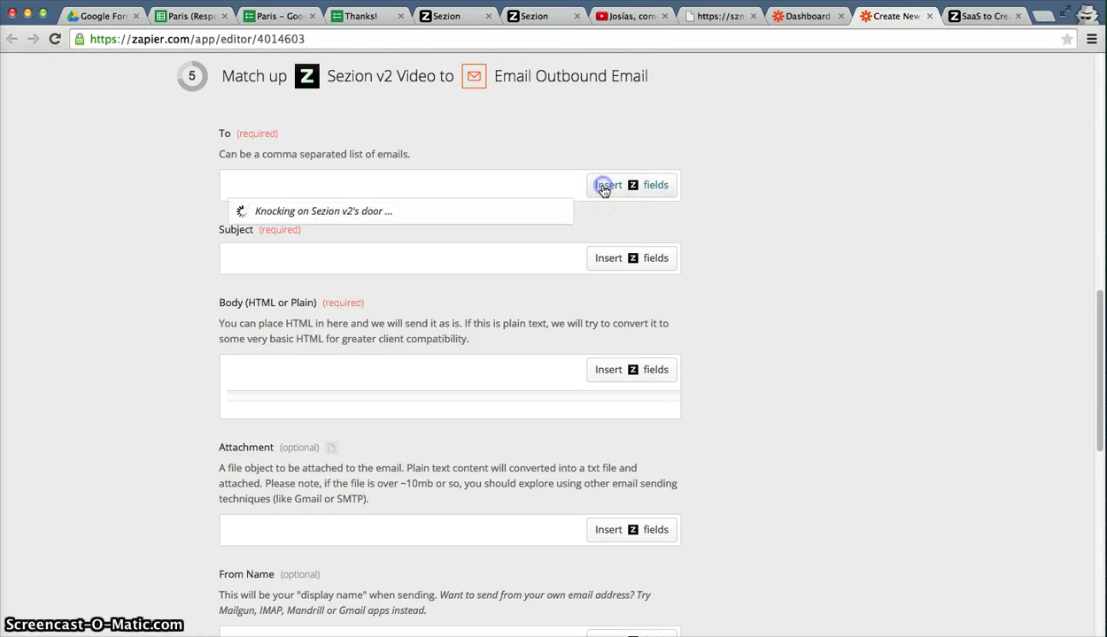
pyautogui.click(425, 281)
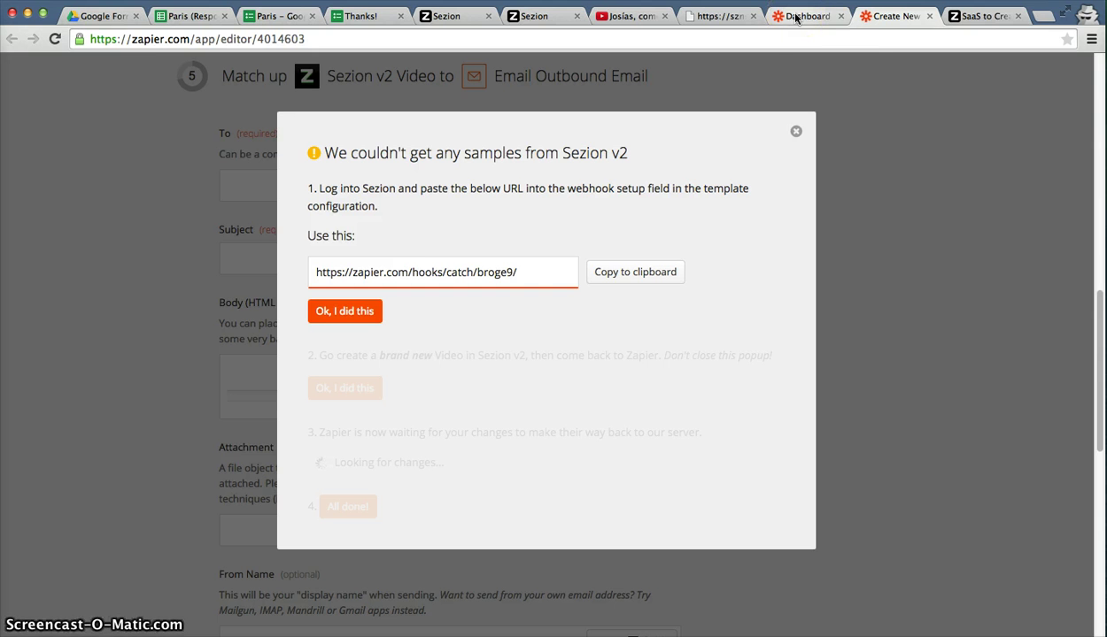
# Submit another Paris form response with the respondent's name and email.
pyautogui.click(341, 18)
pyautogui.click(447, 177)
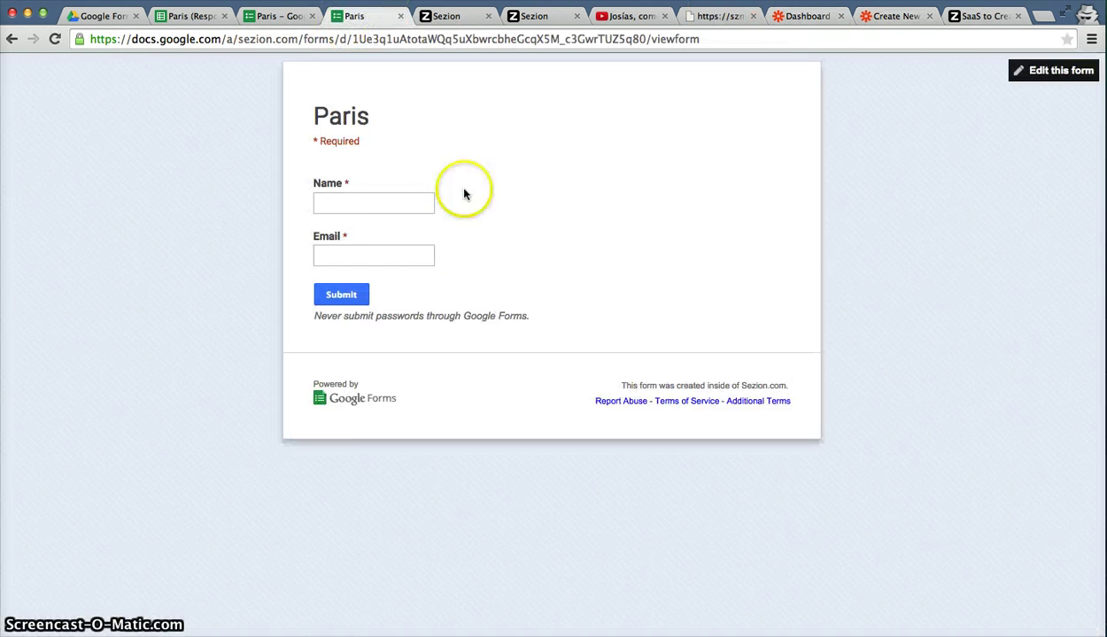
pyautogui.click(384, 203)
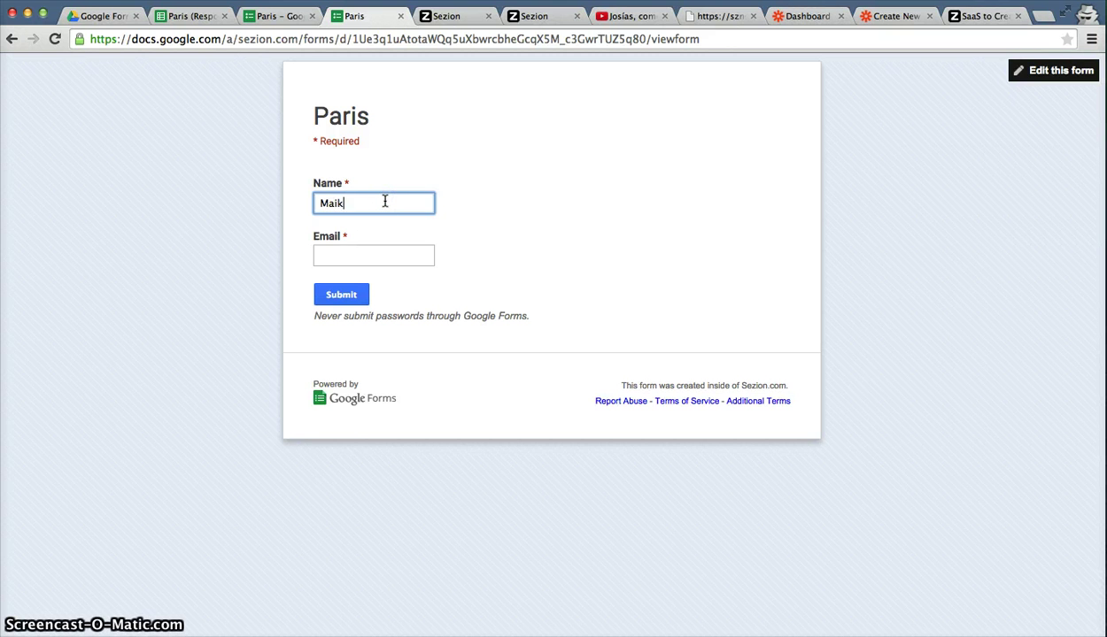
pyautogui.press('Tab')
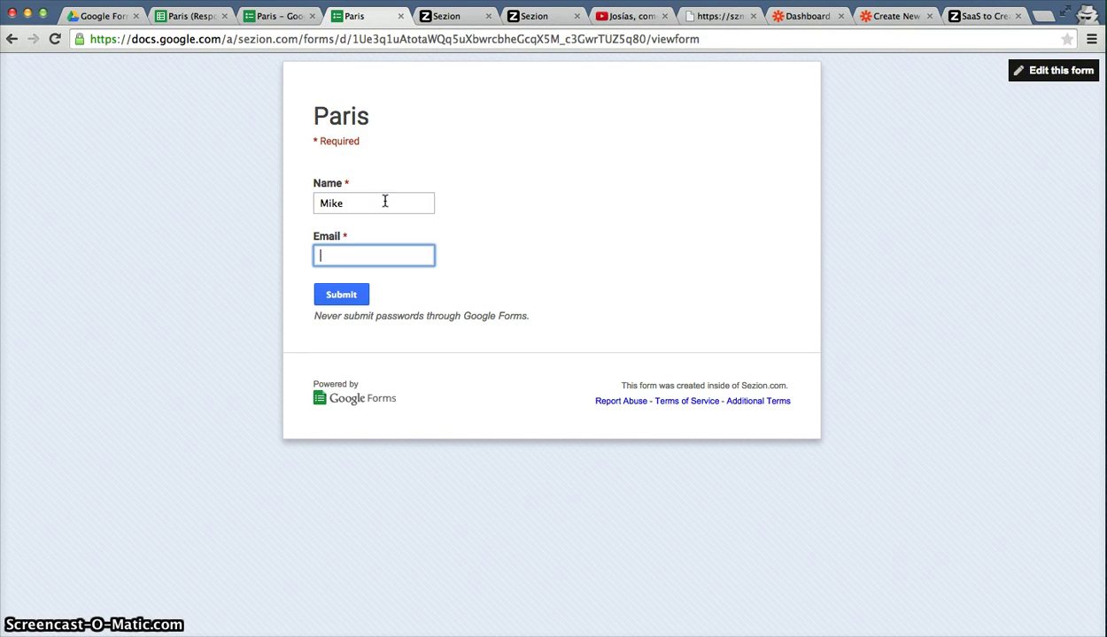
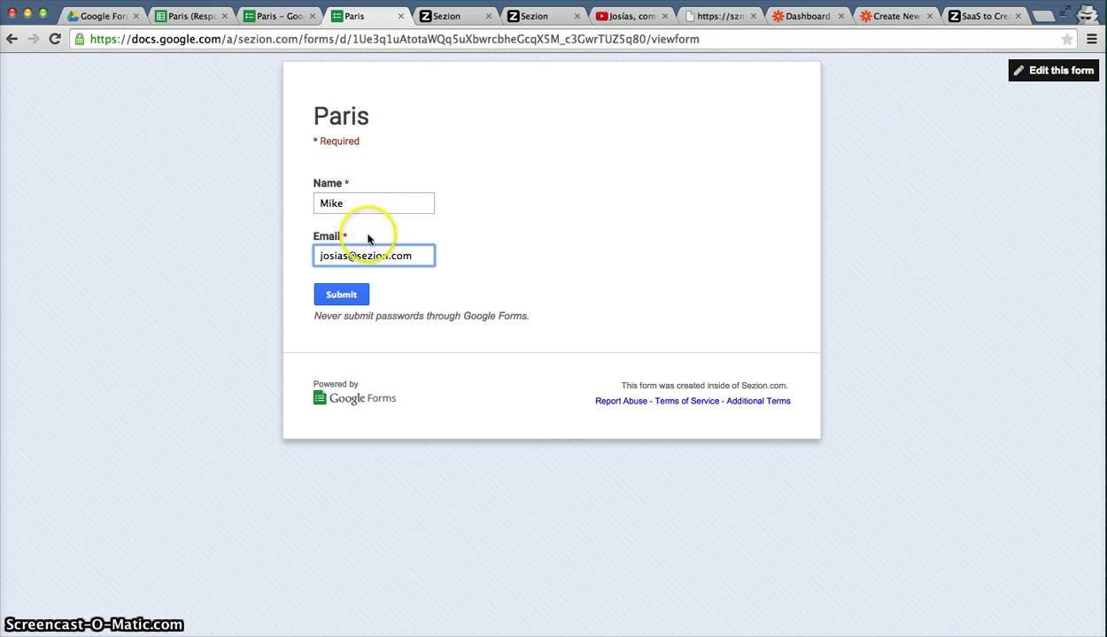
pyautogui.click(347, 295)
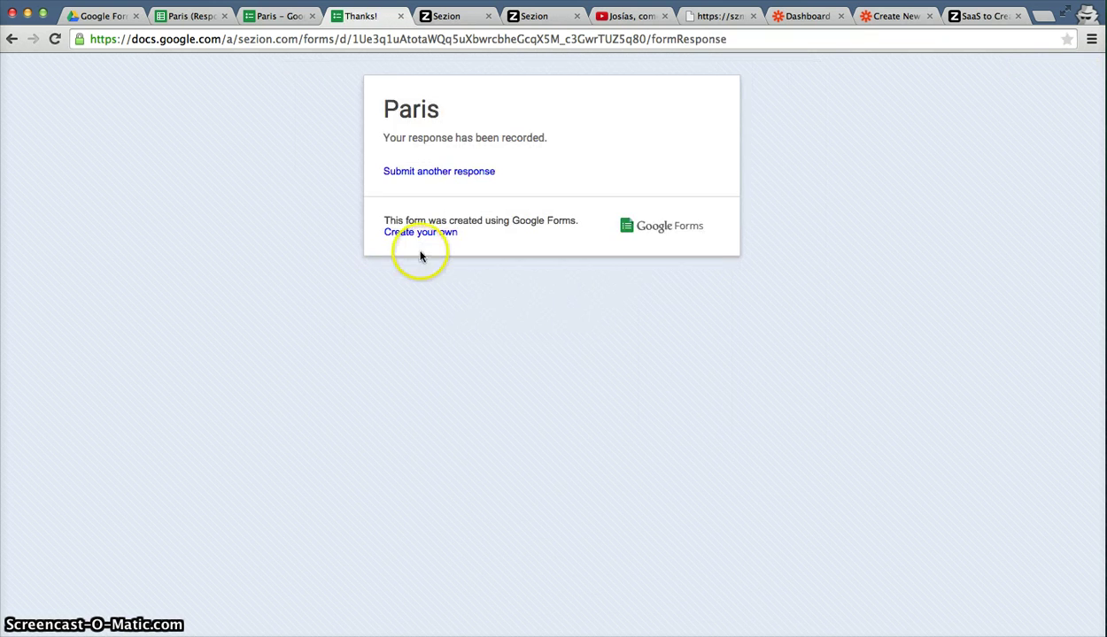
# Manually run the Test: google forms - sezion zap from the Zapier dashboard.
pyautogui.click(783, 17)
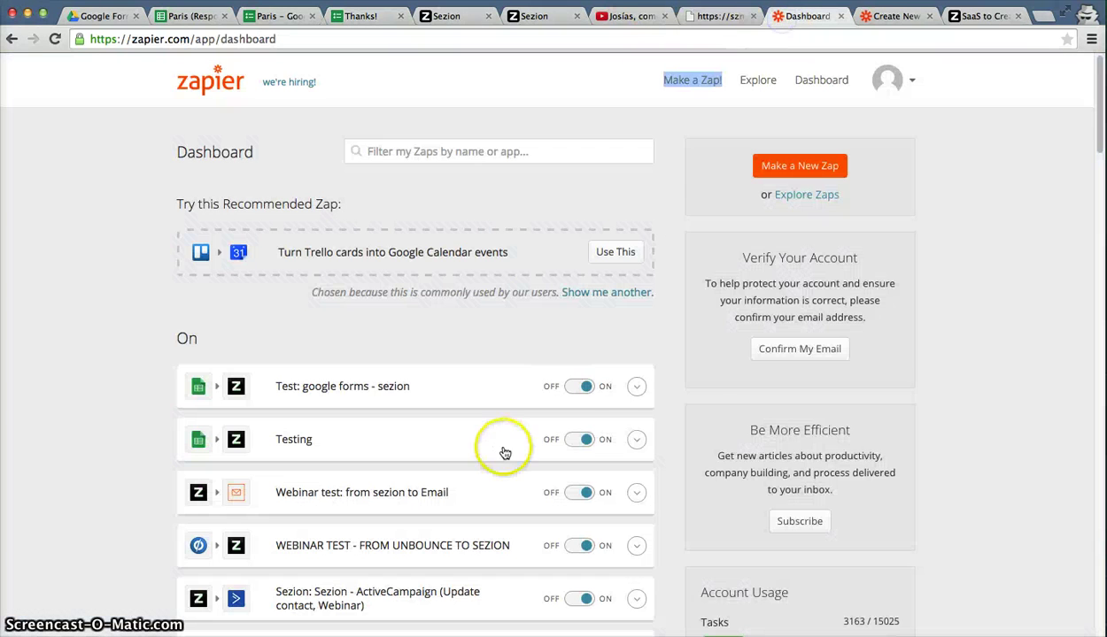
pyautogui.click(637, 388)
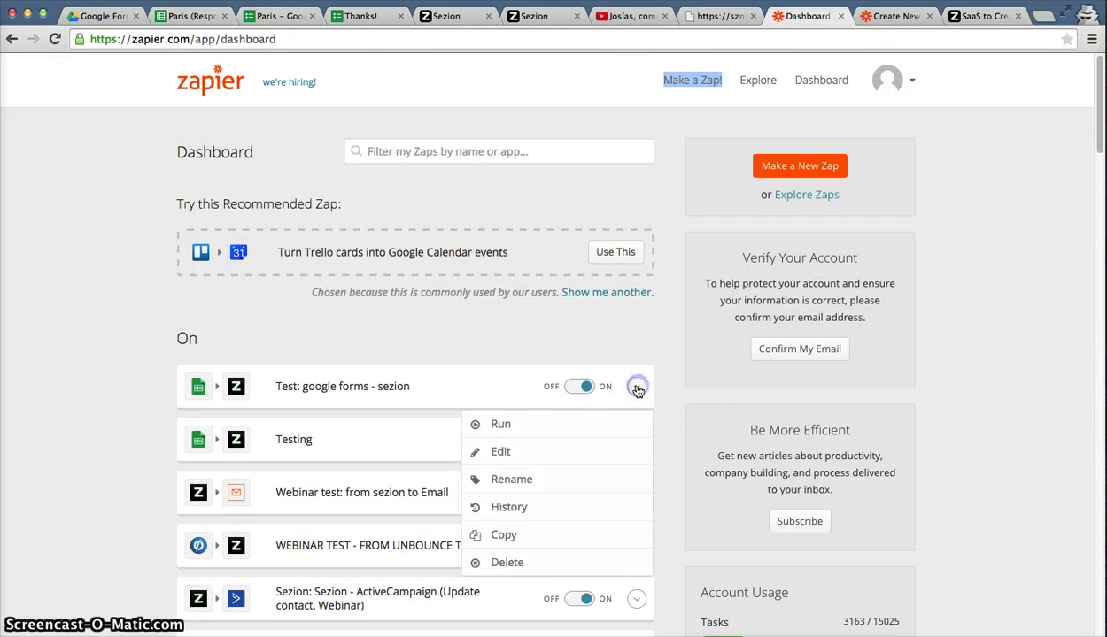
pyautogui.click(522, 426)
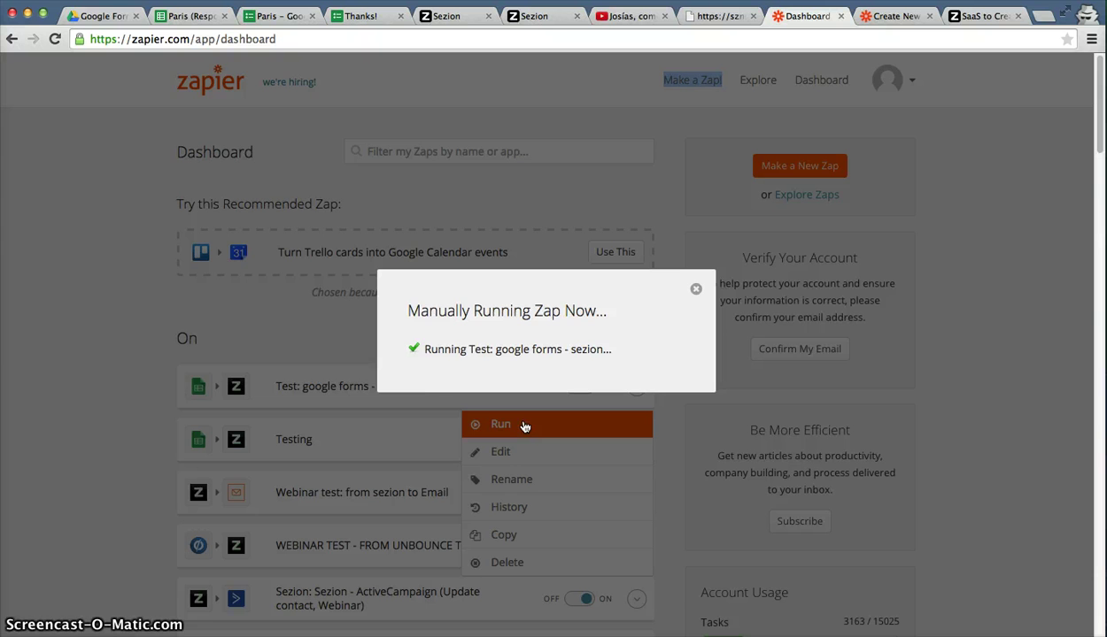
# Reload the Sezion video list, confirm the third Paris video is processing, then return to Zapier.
pyautogui.click(532, 16)
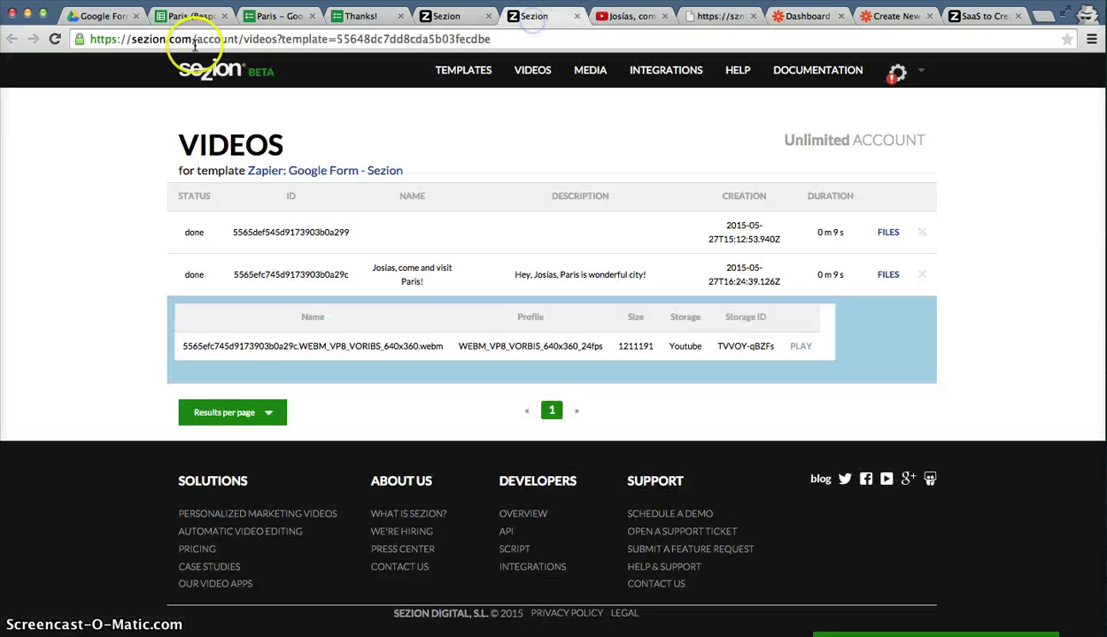
pyautogui.click(53, 39)
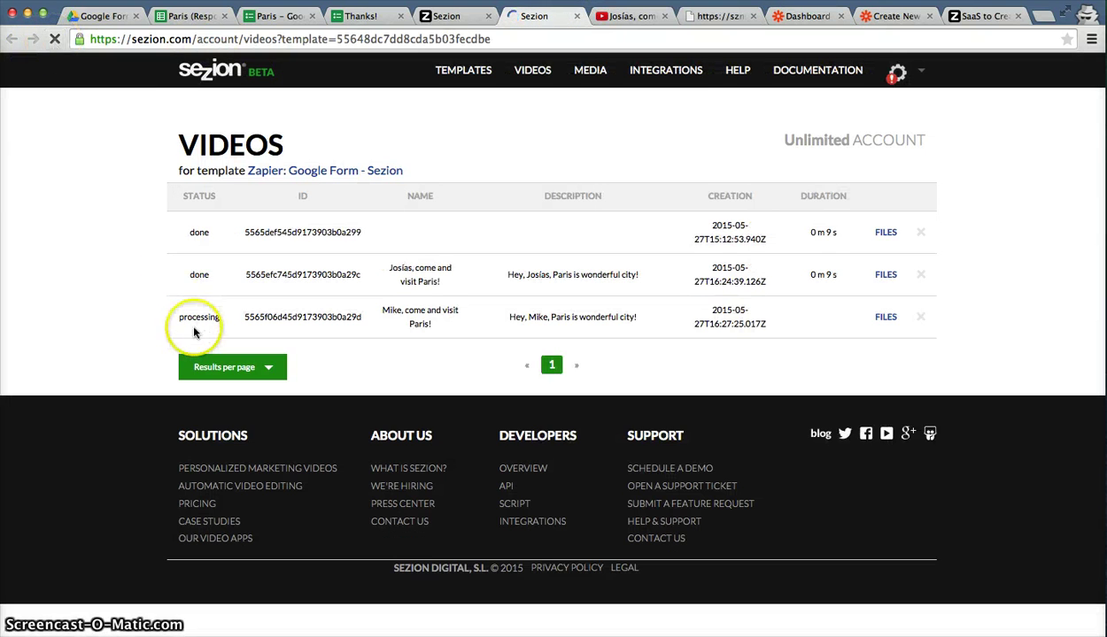
pyautogui.moveTo(176, 317); pyautogui.dragTo(224, 319)
pyautogui.click(261, 323)
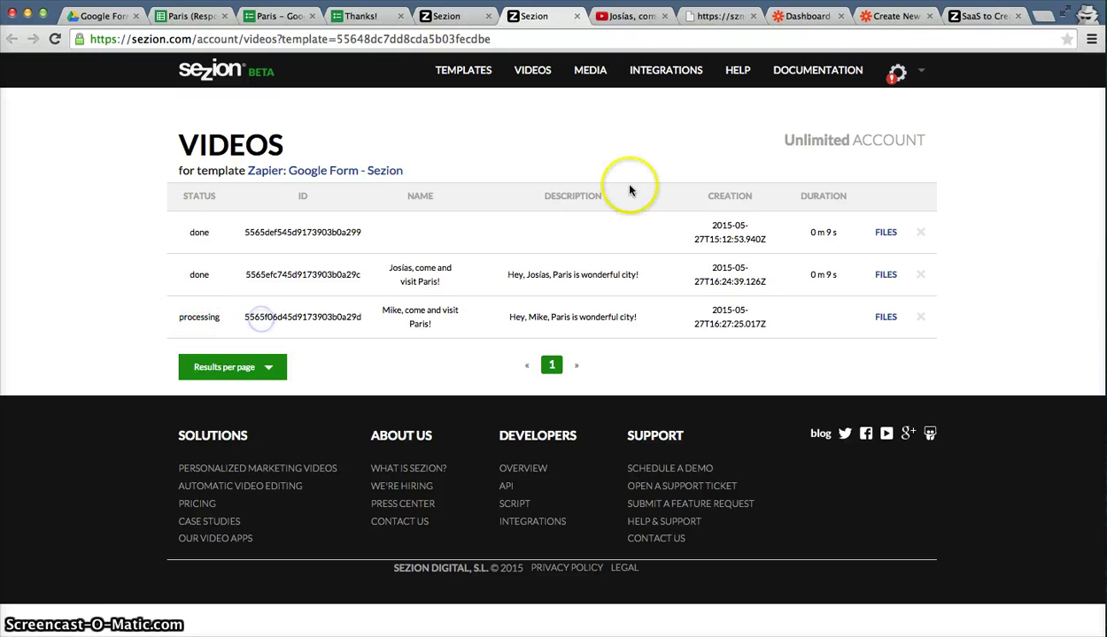
pyautogui.click(885, 18)
# Confirm the webhook and new-video checks, wait for Zapier to catch the Sezion video, then close setup.
pyautogui.click(353, 314)
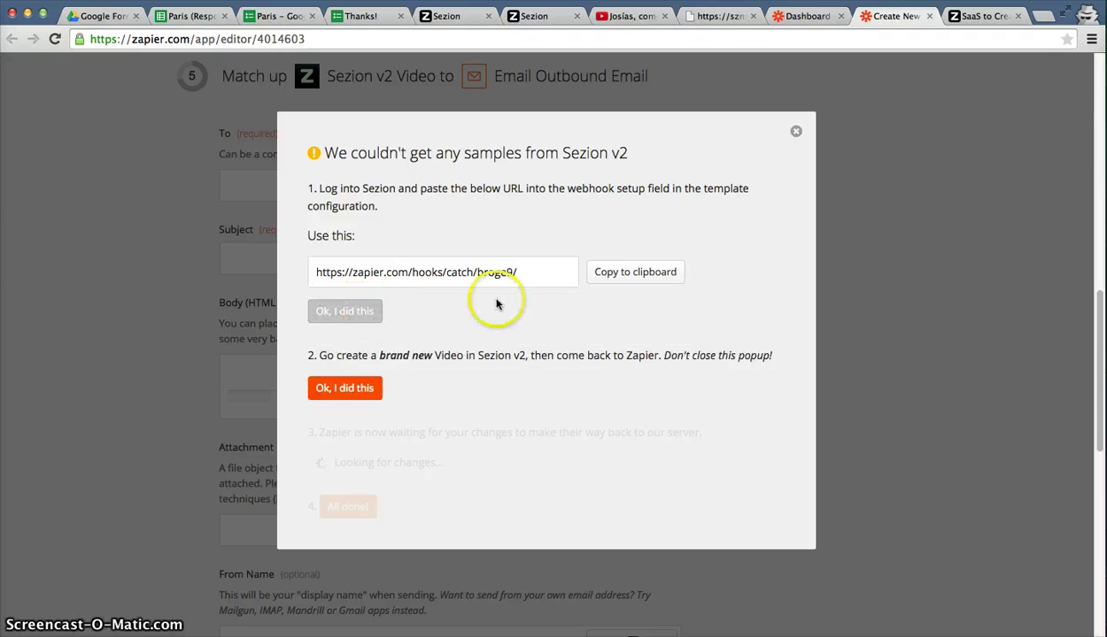
pyautogui.click(346, 388)
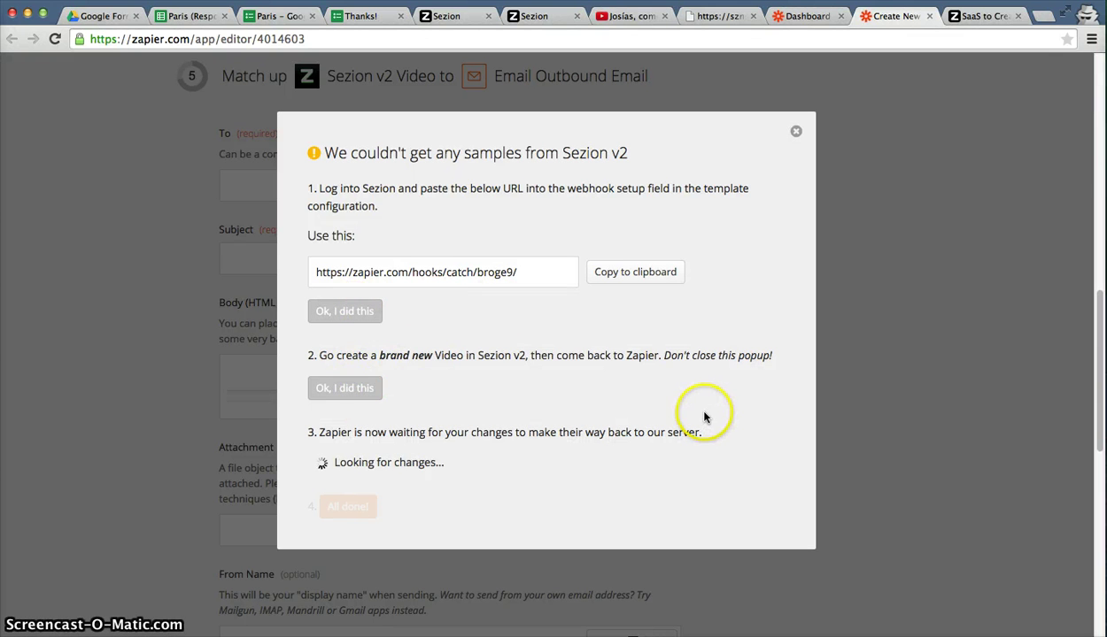
pyautogui.moveTo(378, 356); pyautogui.dragTo(461, 356)
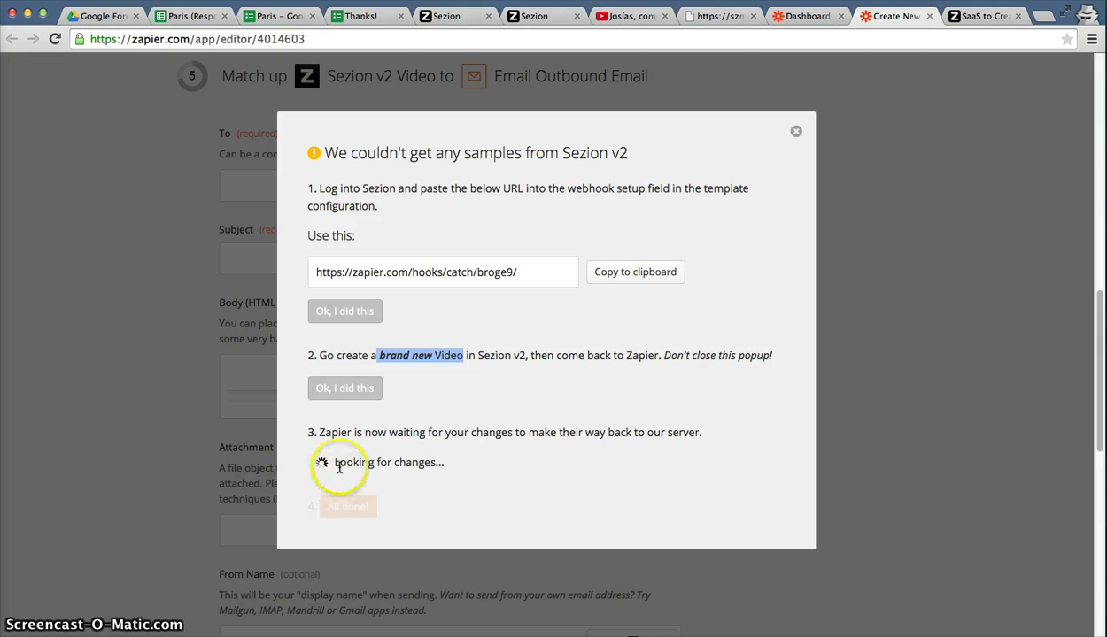
pyautogui.moveTo(326, 463); pyautogui.dragTo(447, 463)
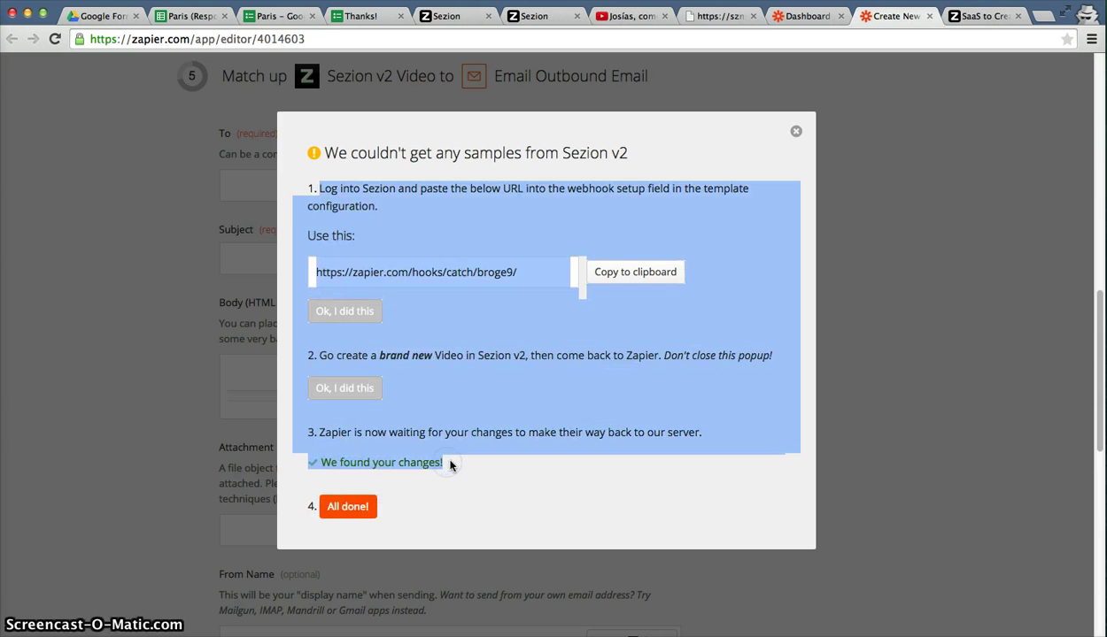
pyautogui.click(340, 476)
pyautogui.click(341, 512)
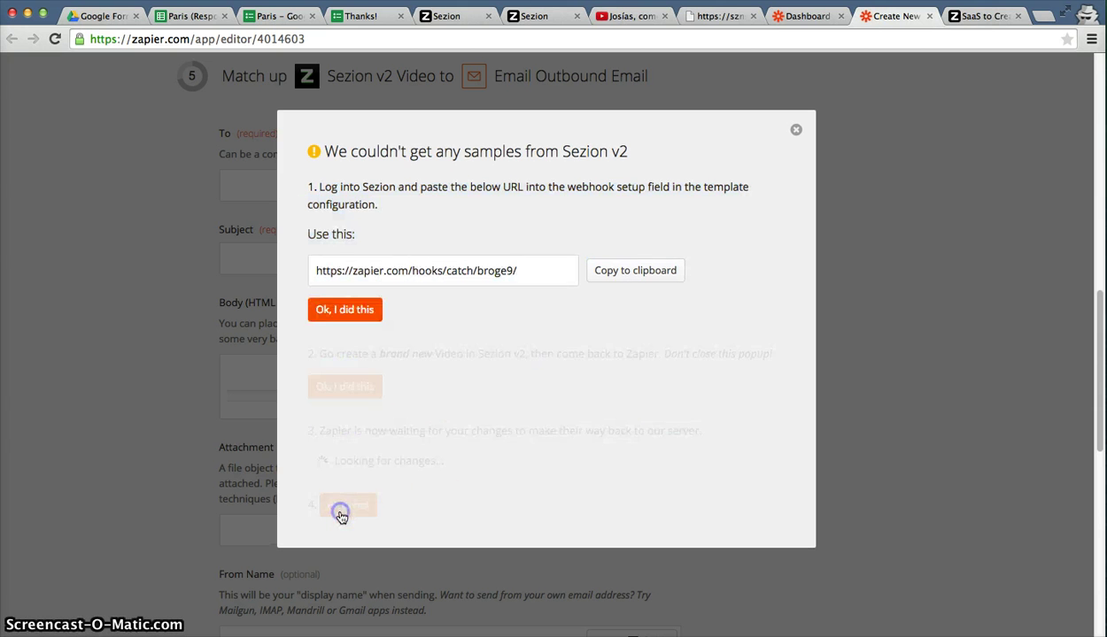
pyautogui.click(796, 129)
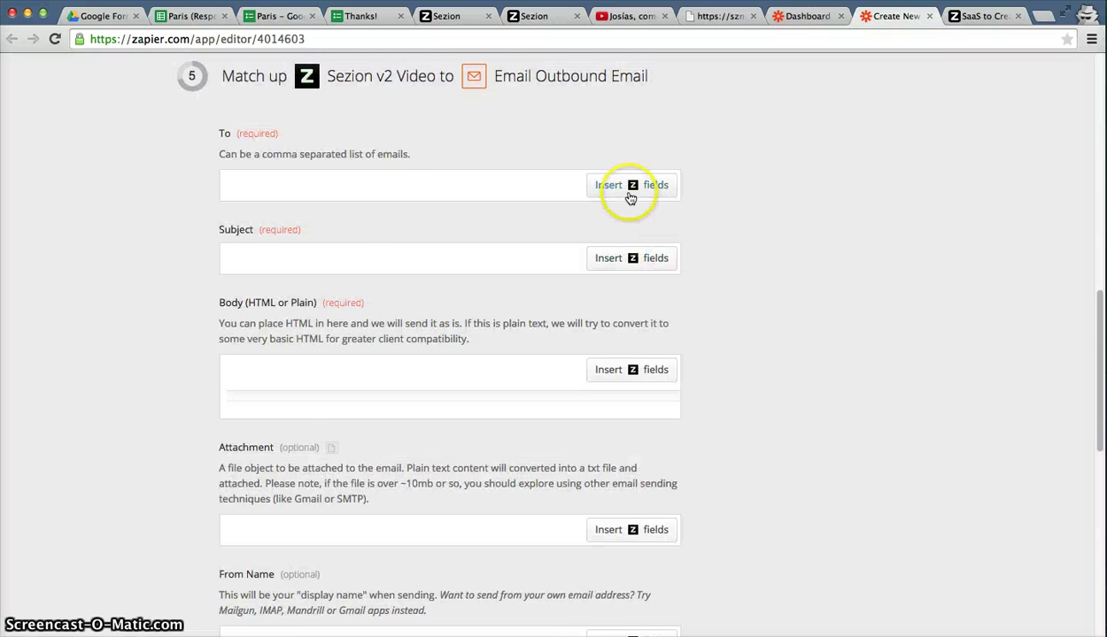
# Insert the Sezion sample's Email field as the outbound email's To address.
pyautogui.click(629, 196)
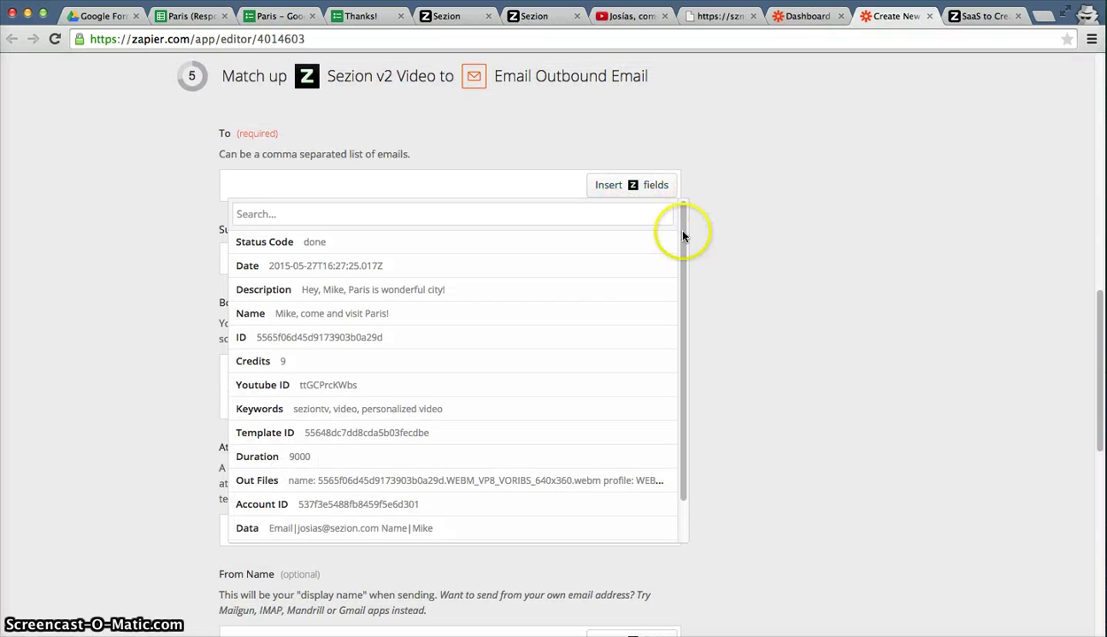
pyautogui.moveTo(682, 232); pyautogui.dragTo(680, 333)
pyautogui.moveTo(681, 270); pyautogui.dragTo(680, 335)
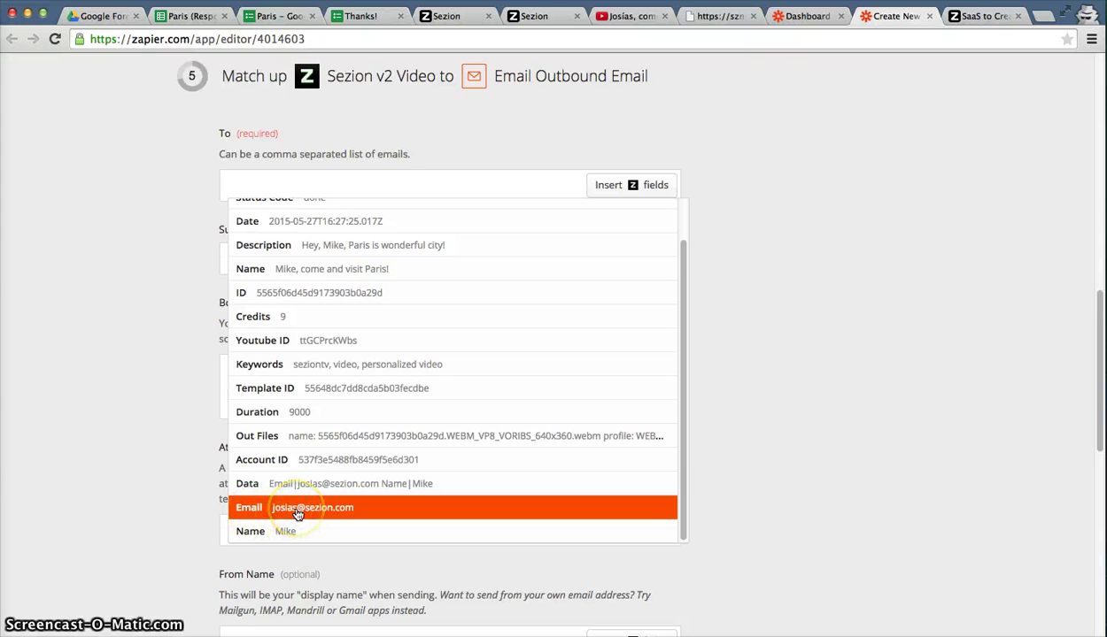
pyautogui.click(293, 509)
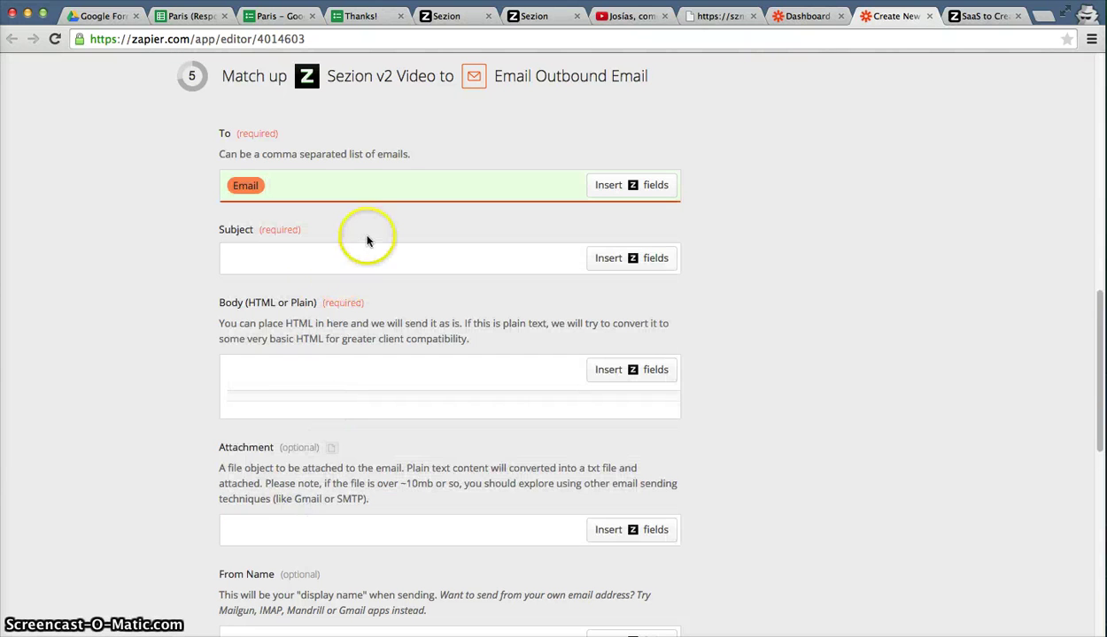
# Search for 'name' and insert the Name field as the email Subject.
pyautogui.click(369, 246)
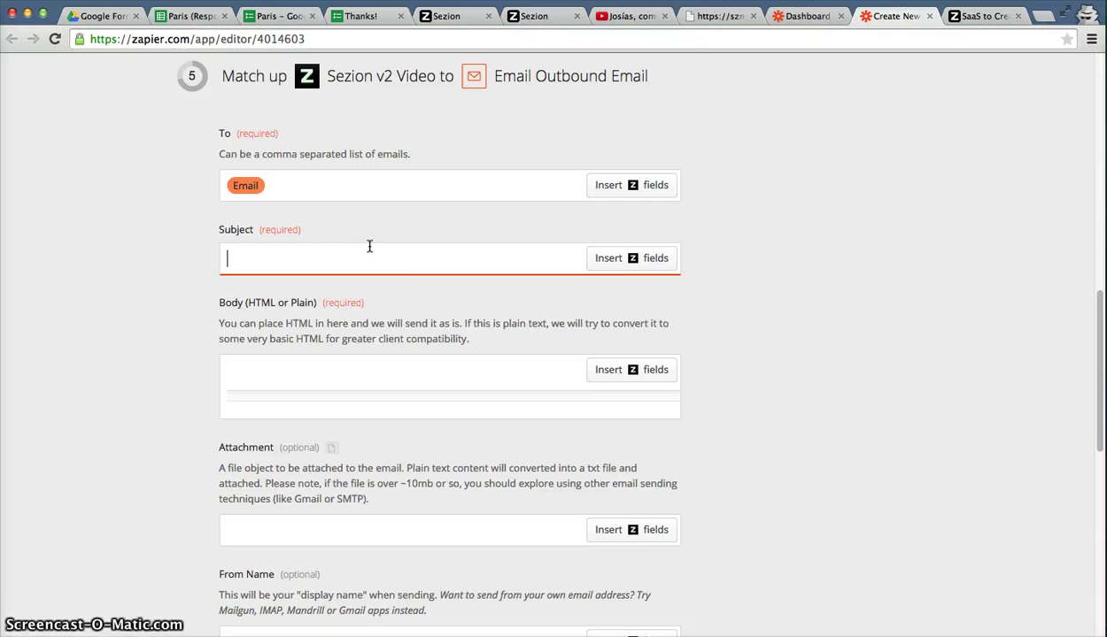
pyautogui.click(618, 258)
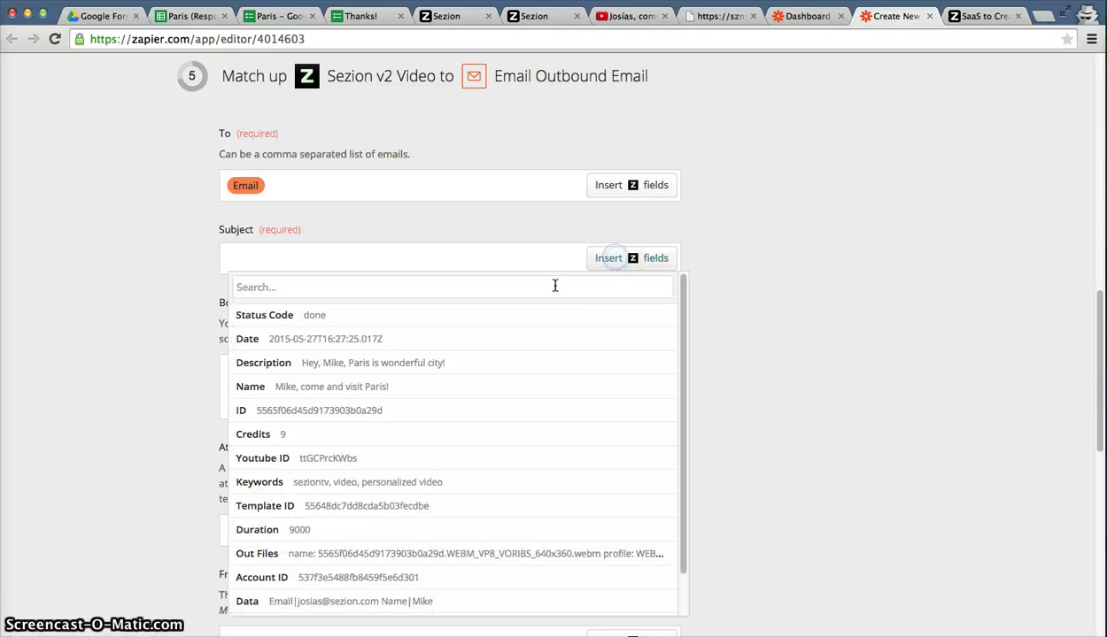
pyautogui.click(440, 288)
pyautogui.write('name')
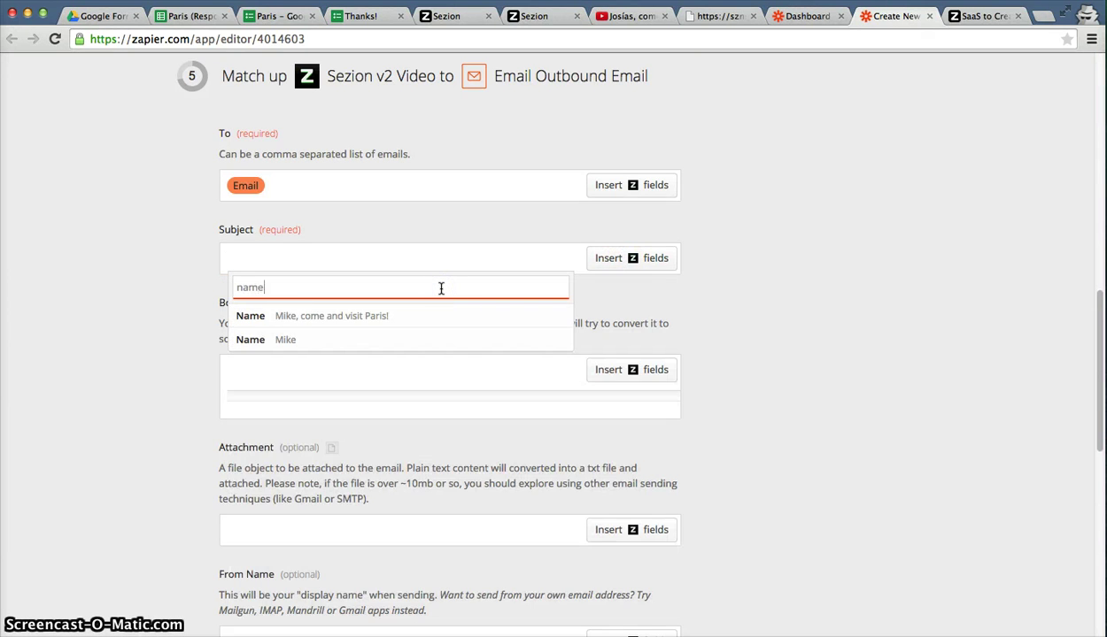
pyautogui.click(270, 345)
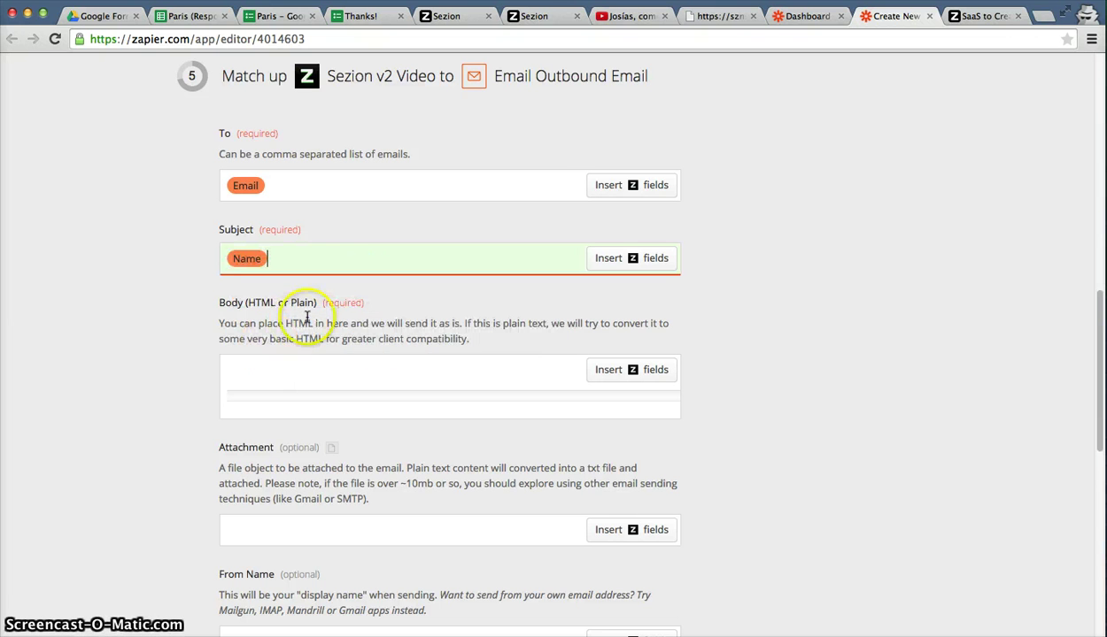
pyautogui.click(783, 18)
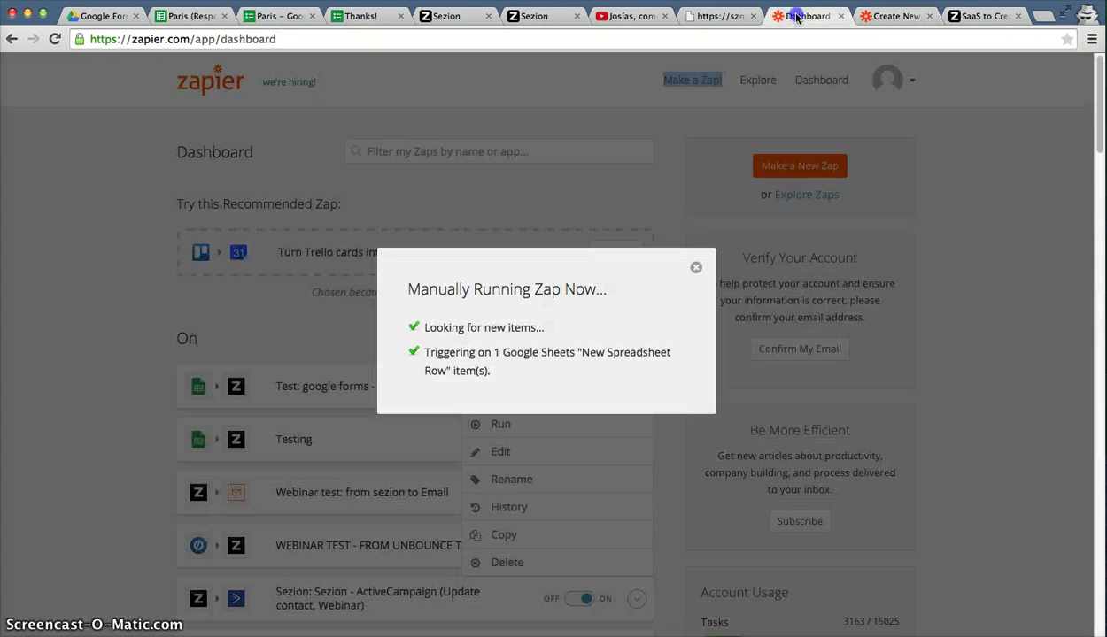
pyautogui.click(885, 17)
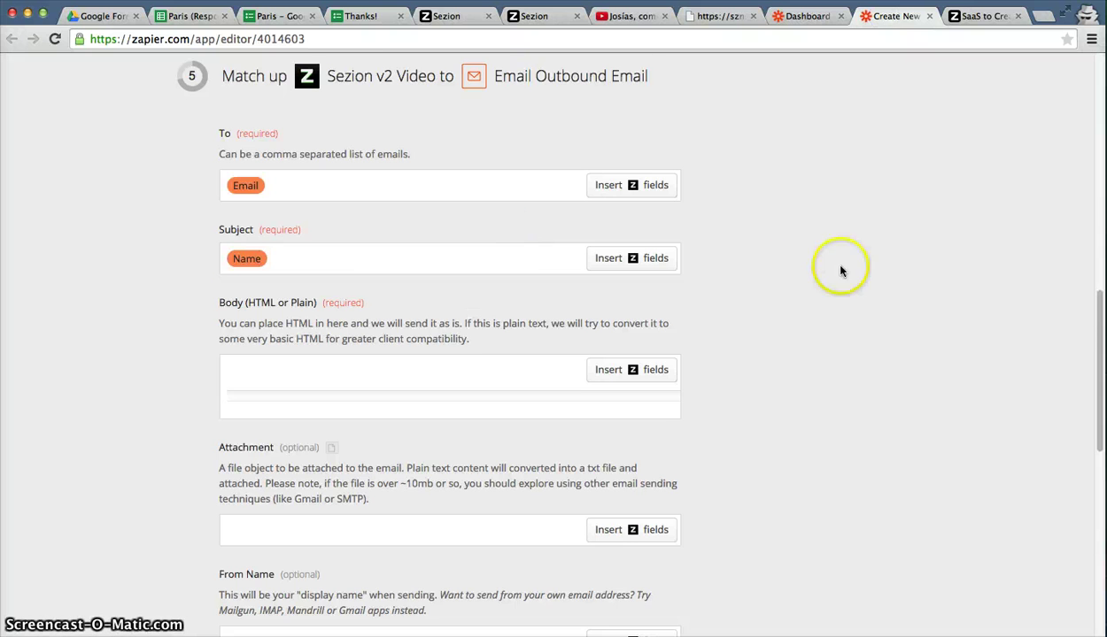
pyautogui.scroll(-1, 526, 328)
pyautogui.click(512, 352)
pyautogui.write('Her')
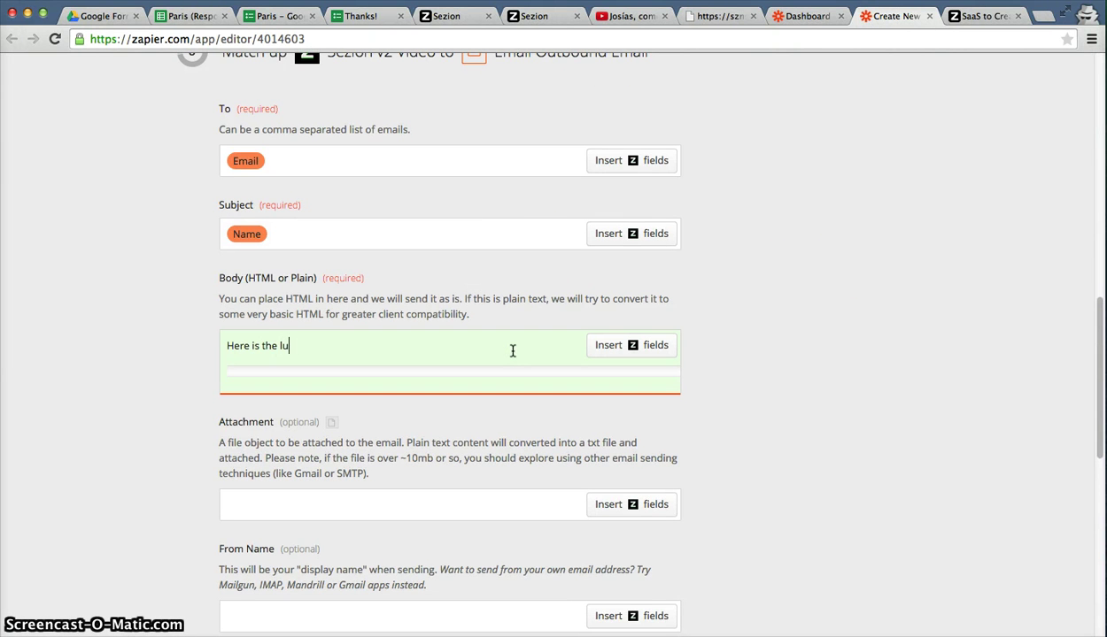
pyautogui.write('e is the link:')
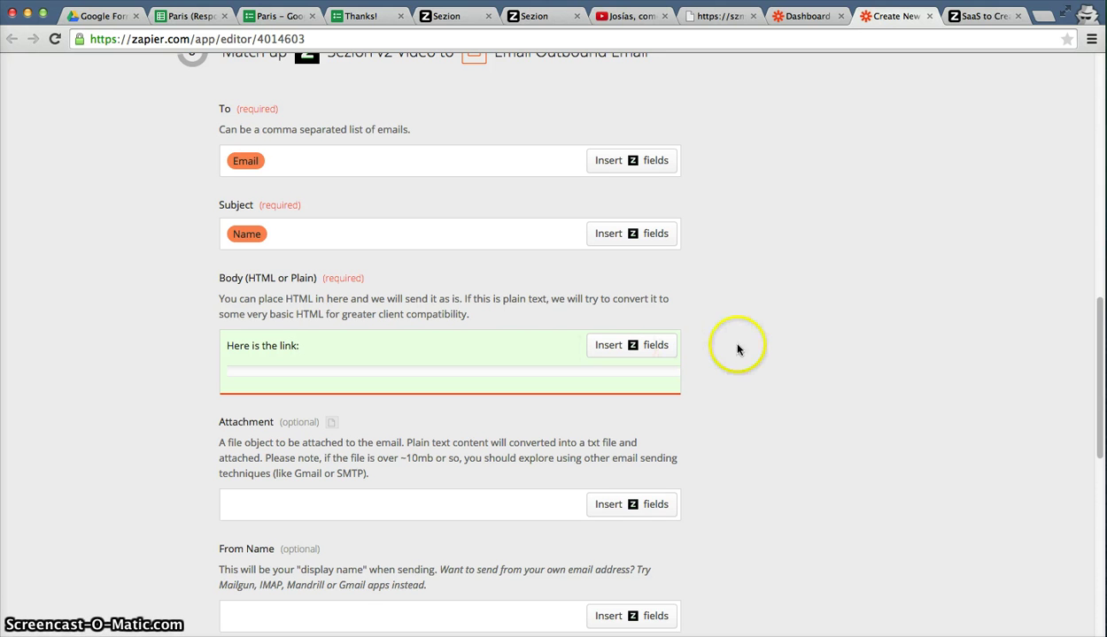
pyautogui.click(572, 39)
pyautogui.write('you')
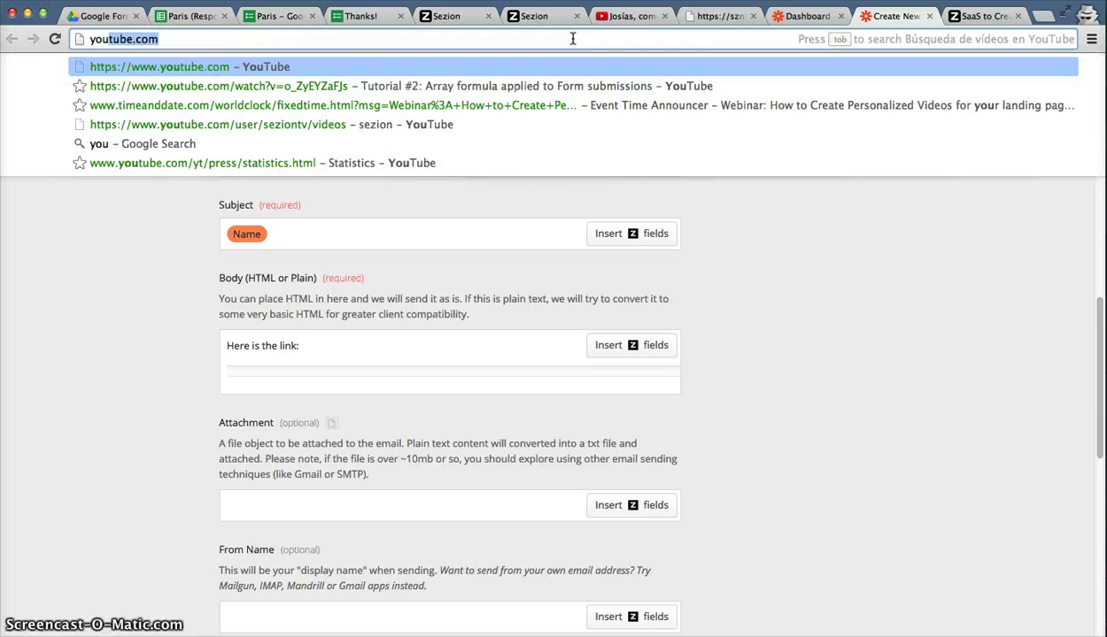
pyautogui.press('Down')
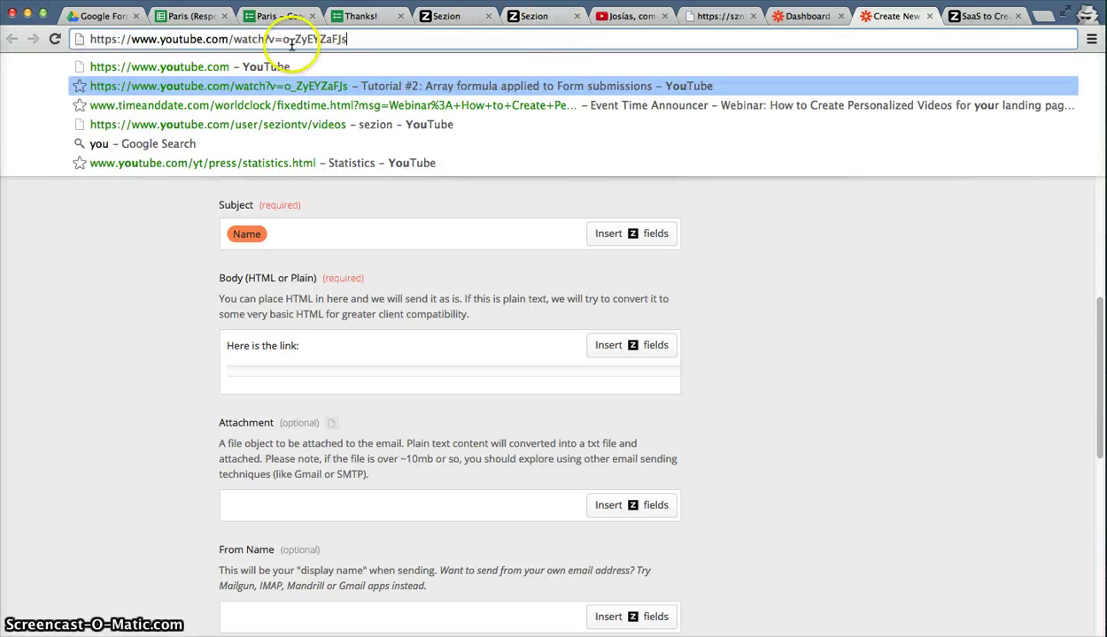
pyautogui.moveTo(282, 39); pyautogui.dragTo(95, 37)
pyautogui.hotkey('ctrl', 'c')
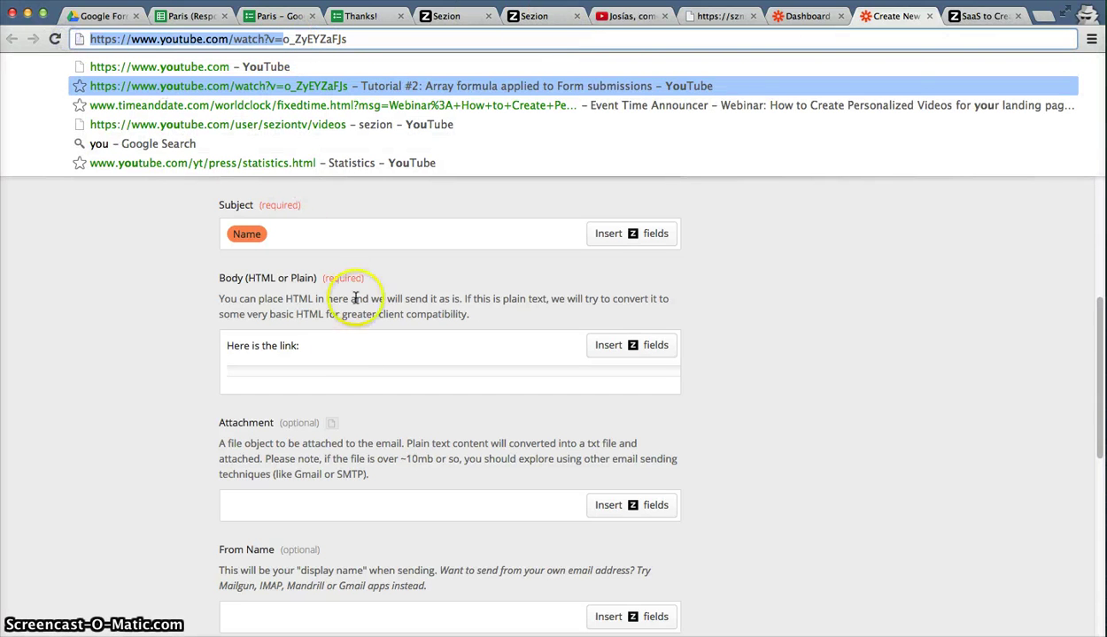
pyautogui.click(378, 348)
pyautogui.hotkey('ctrl', 'v')
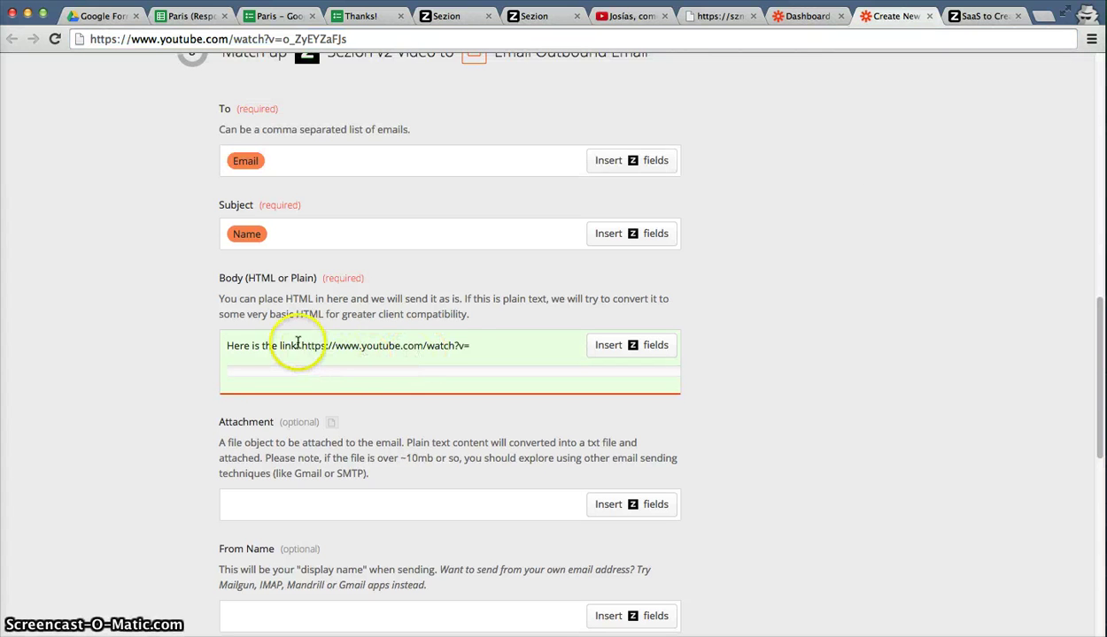
# Append the Sezion Youtube ID field right after 'watch?v=' in the Body.
pyautogui.moveTo(301, 345); pyautogui.dragTo(483, 346)
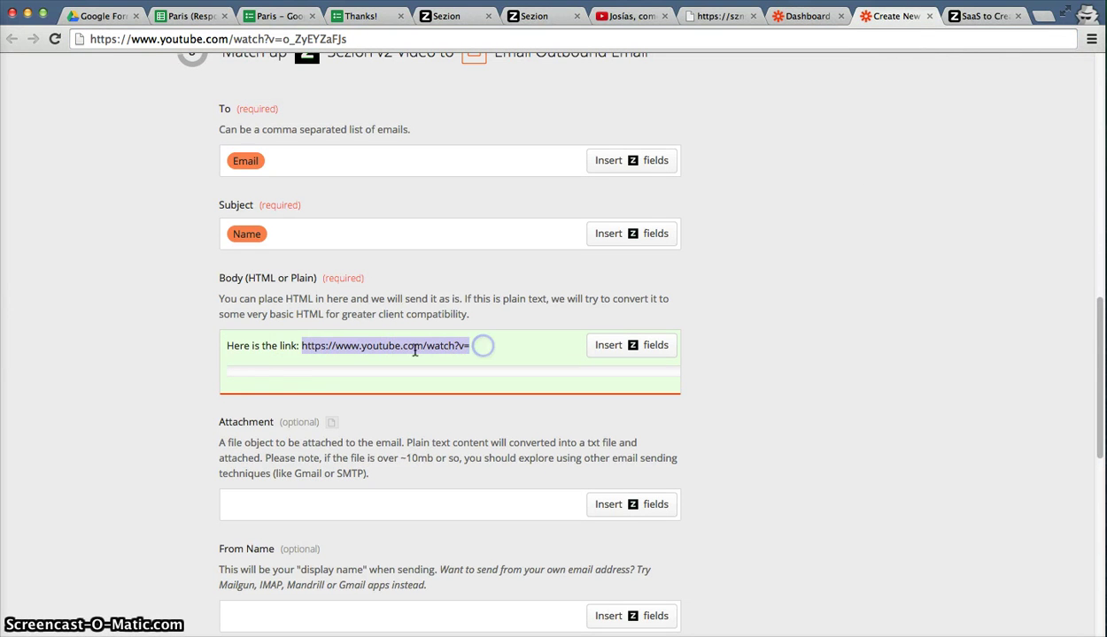
pyautogui.click(516, 346)
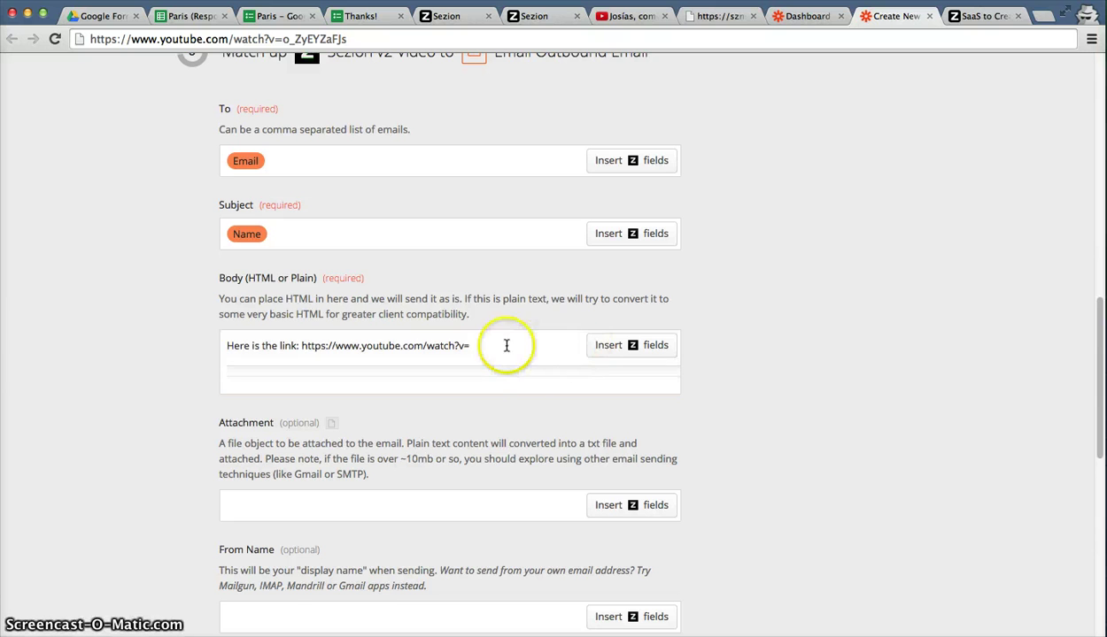
pyautogui.click(608, 346)
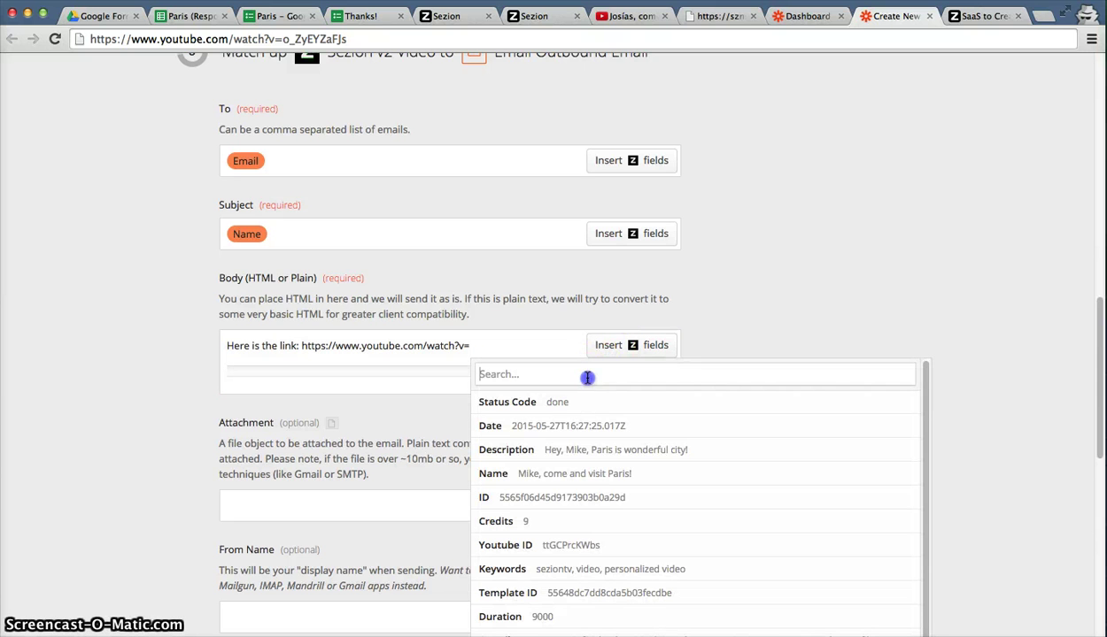
pyautogui.write('id')
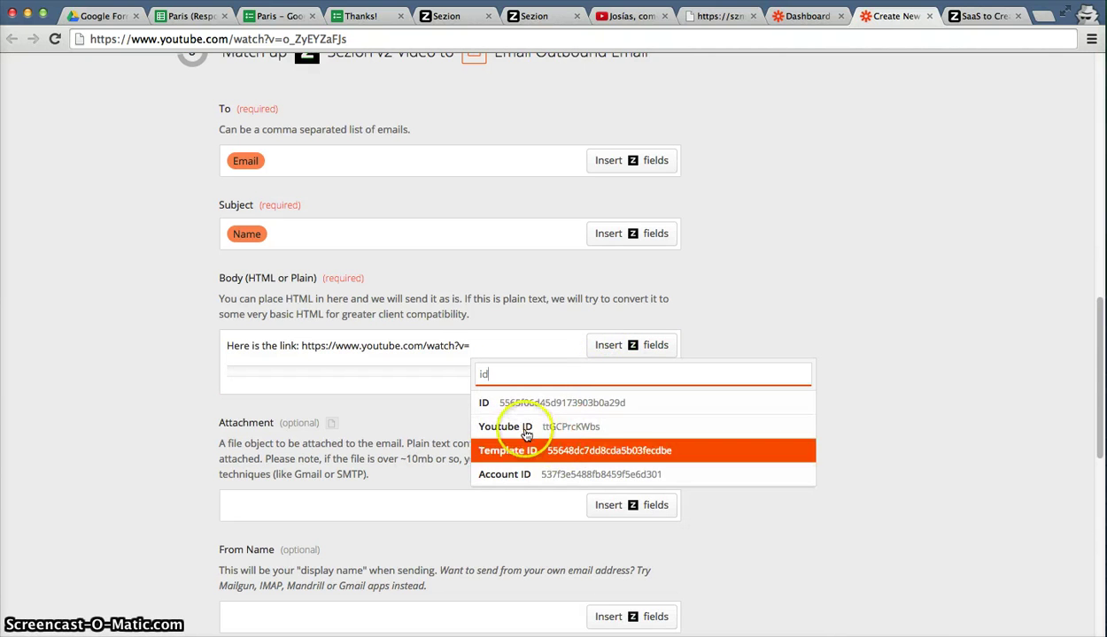
pyautogui.click(560, 427)
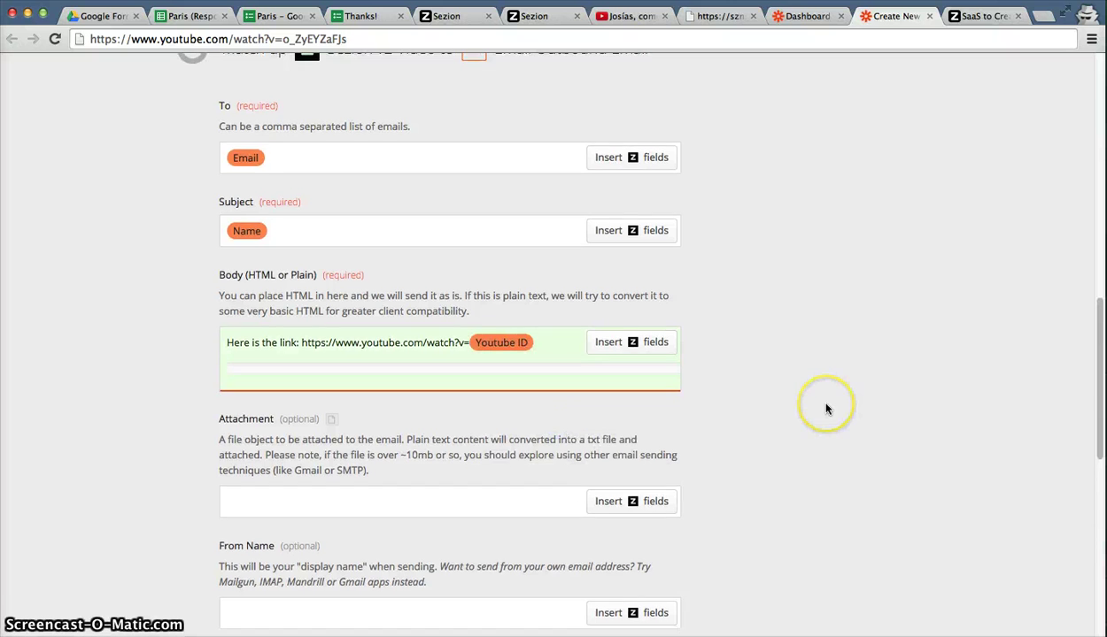
pyautogui.scroll(-5, 819, 409)
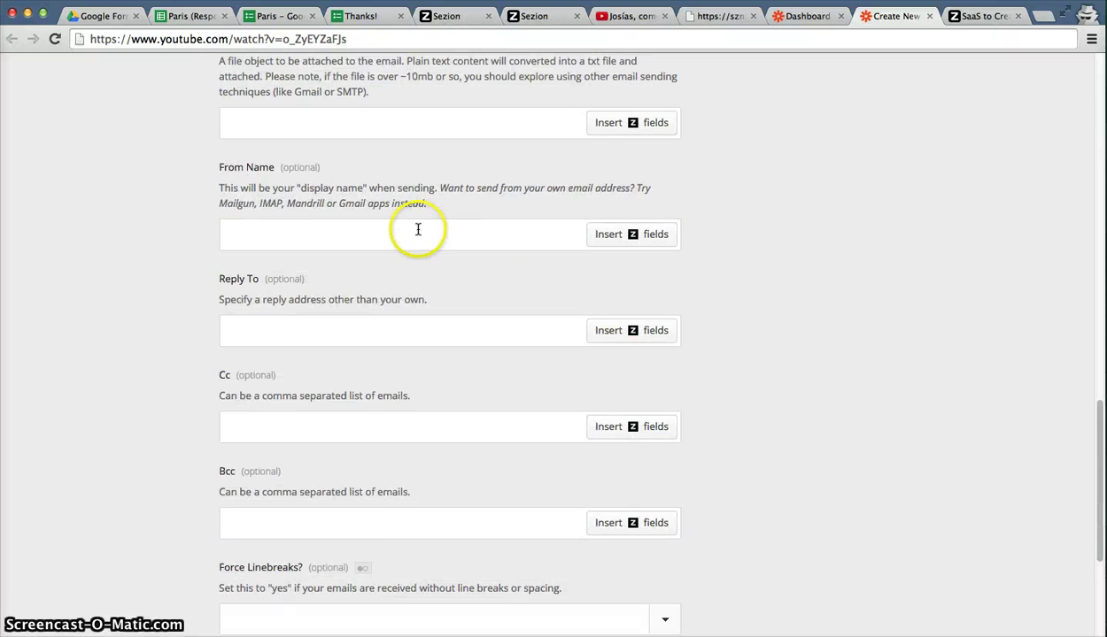
# Enter a sender display name in From Name and continue to testing.
pyautogui.click(418, 229)
pyautogui.write('Josías Testing')
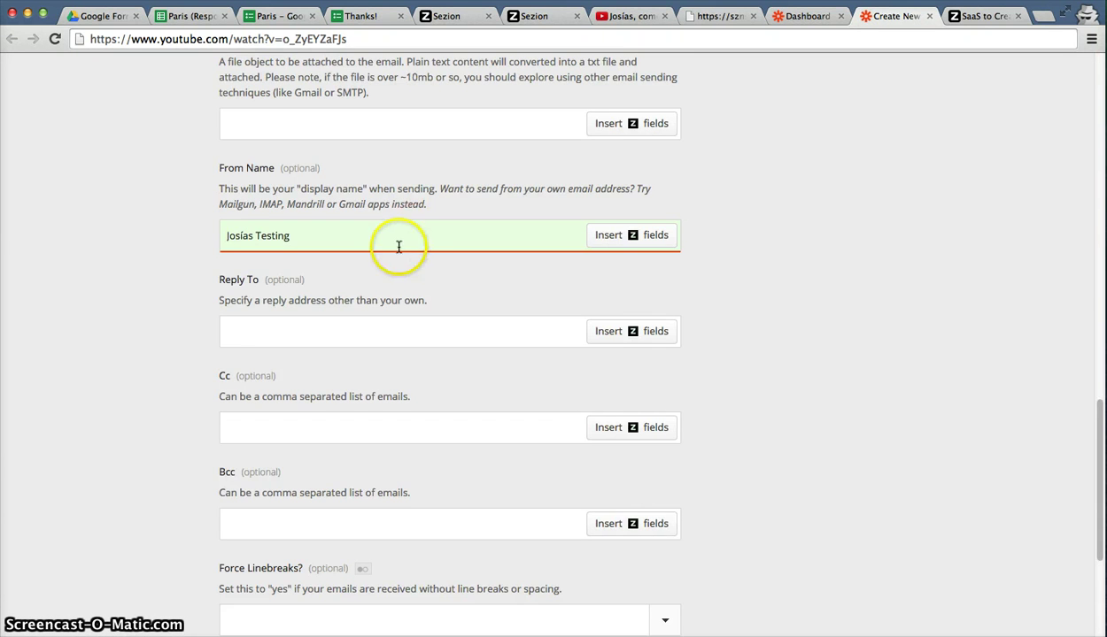
pyautogui.scroll(-1, 381, 274)
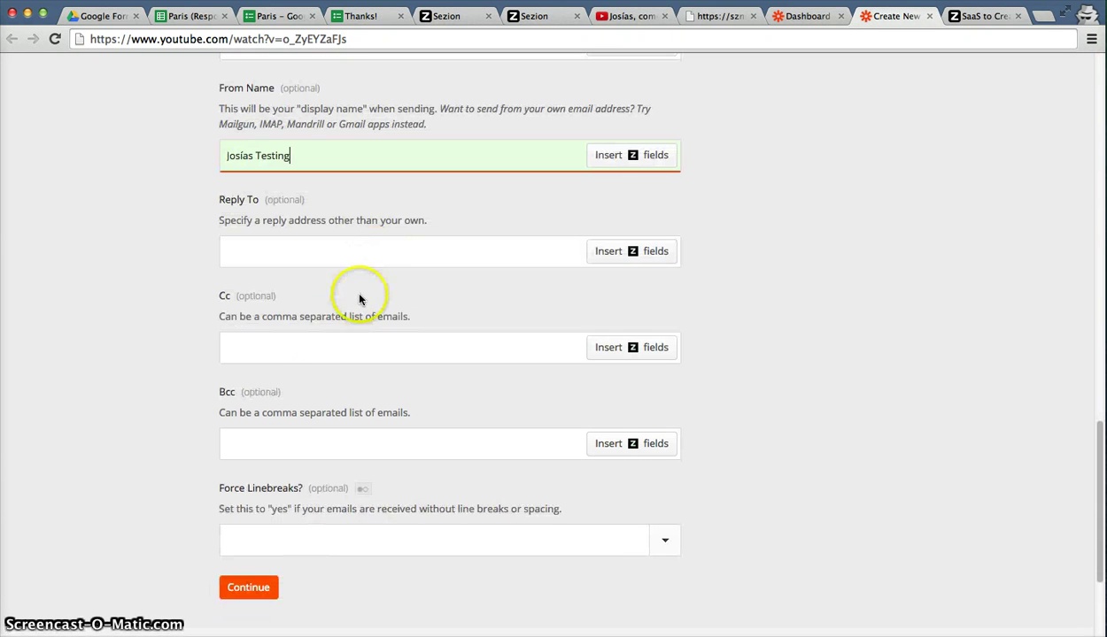
pyautogui.scroll(-1, 292, 283)
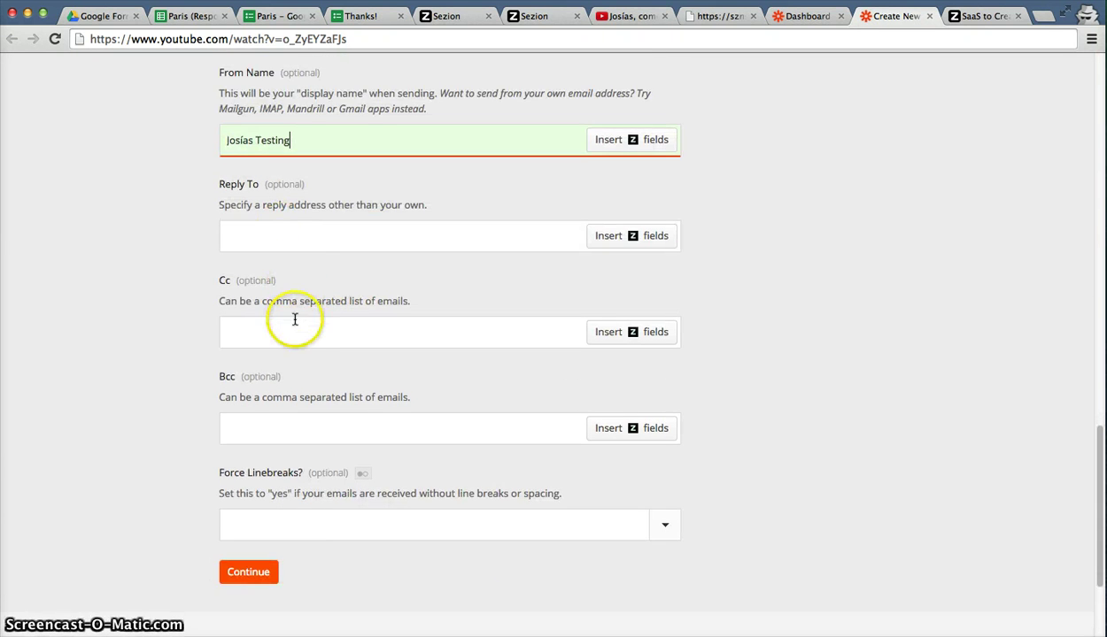
pyautogui.scroll(3, 295, 315)
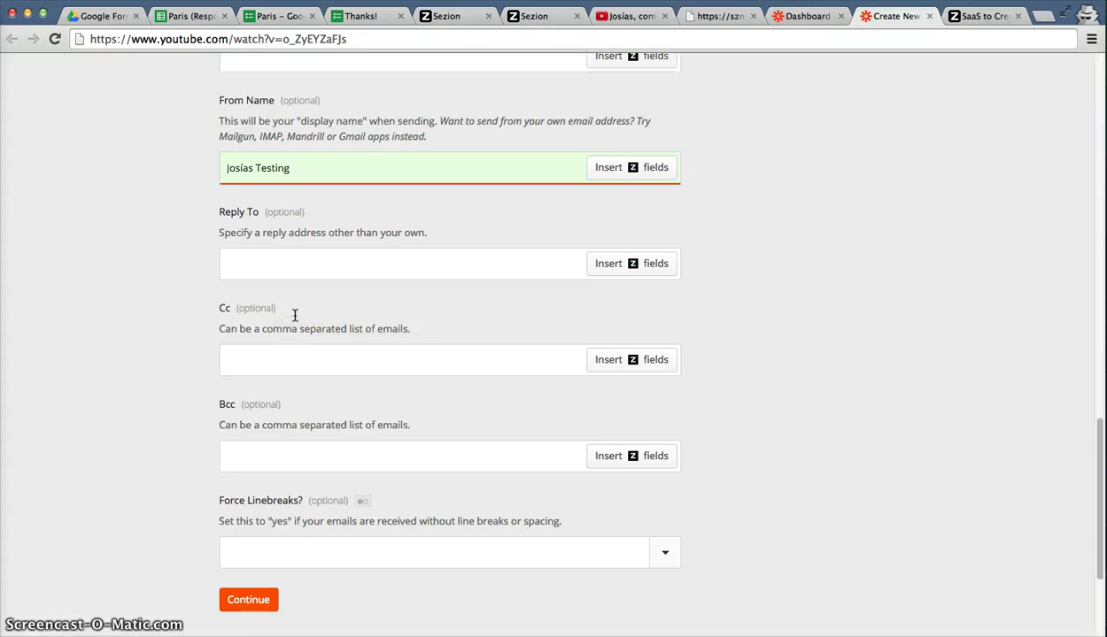
pyautogui.scroll(-3, 295, 315)
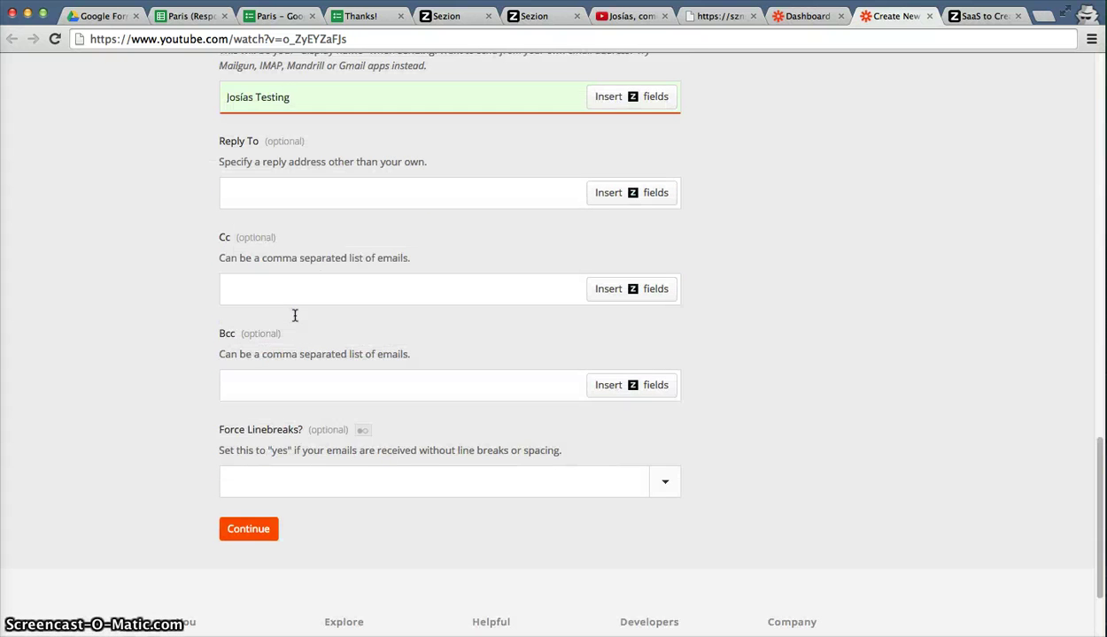
pyautogui.scroll(3, 295, 315)
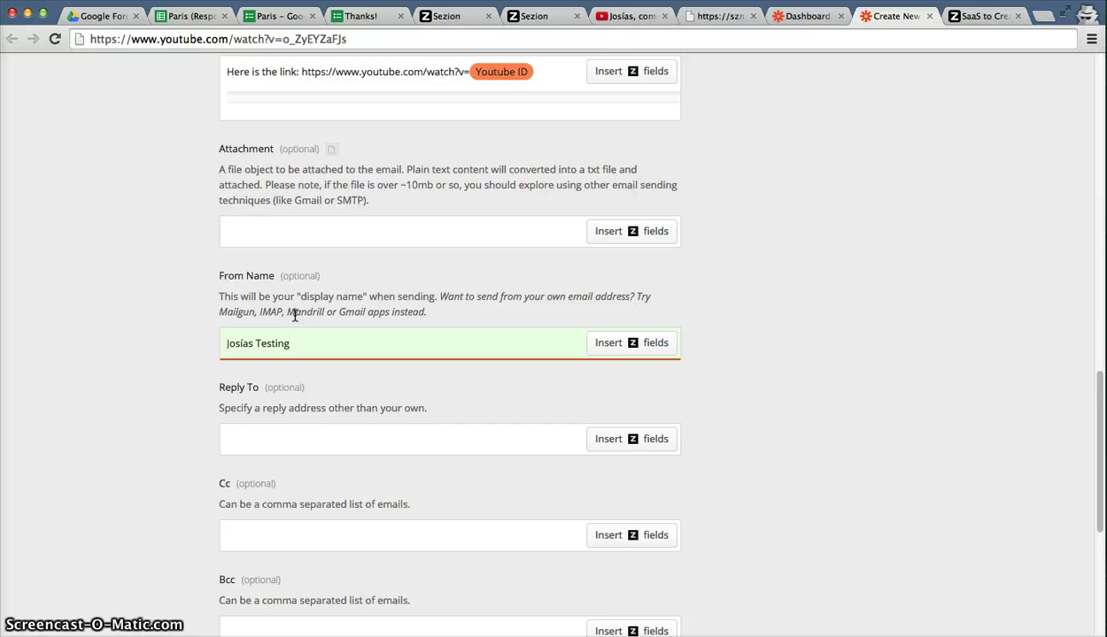
pyautogui.scroll(2, 295, 315)
pyautogui.scroll(-6, 296, 314)
pyautogui.click(267, 319)
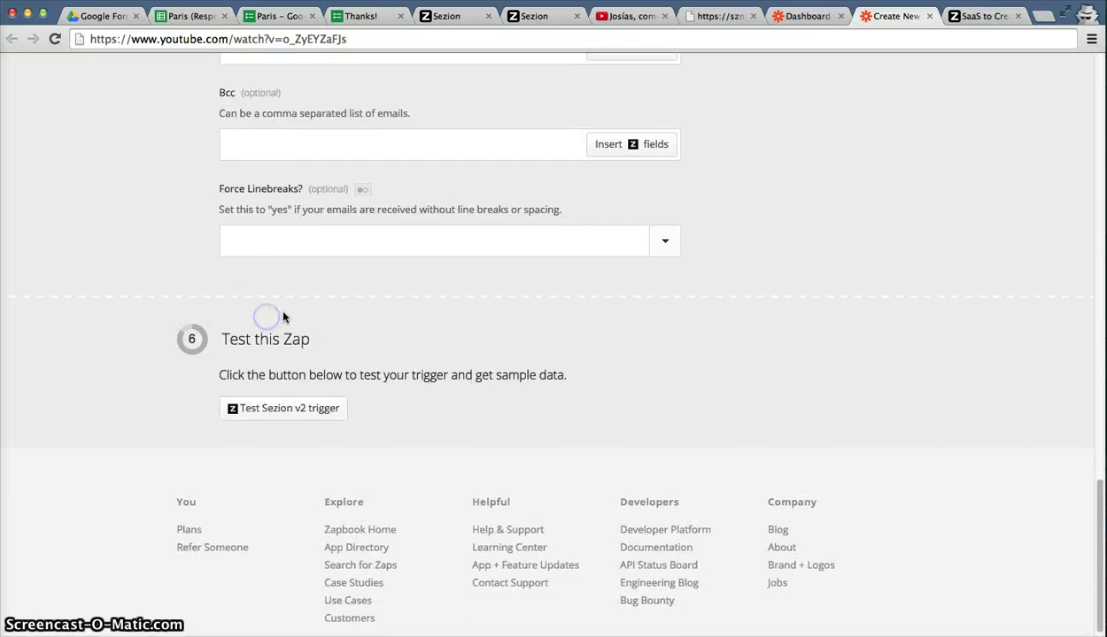
# Test the Sezion v2 trigger and send a successful test with Sample #1, then open Gmail.
pyautogui.scroll(-2, 283, 316)
pyautogui.click(283, 276)
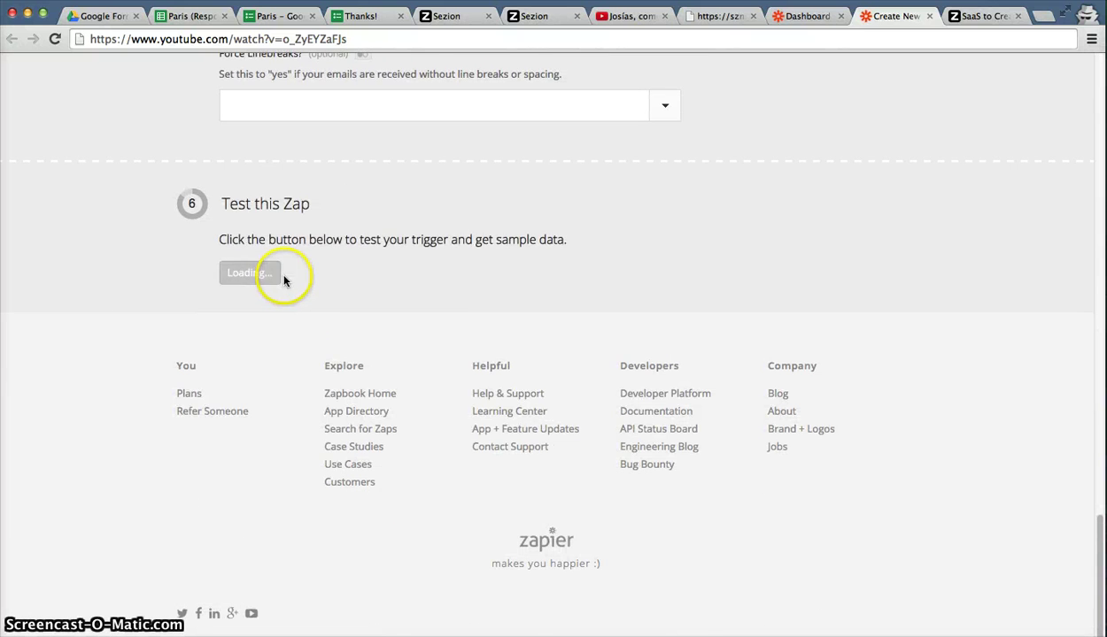
pyautogui.click(294, 418)
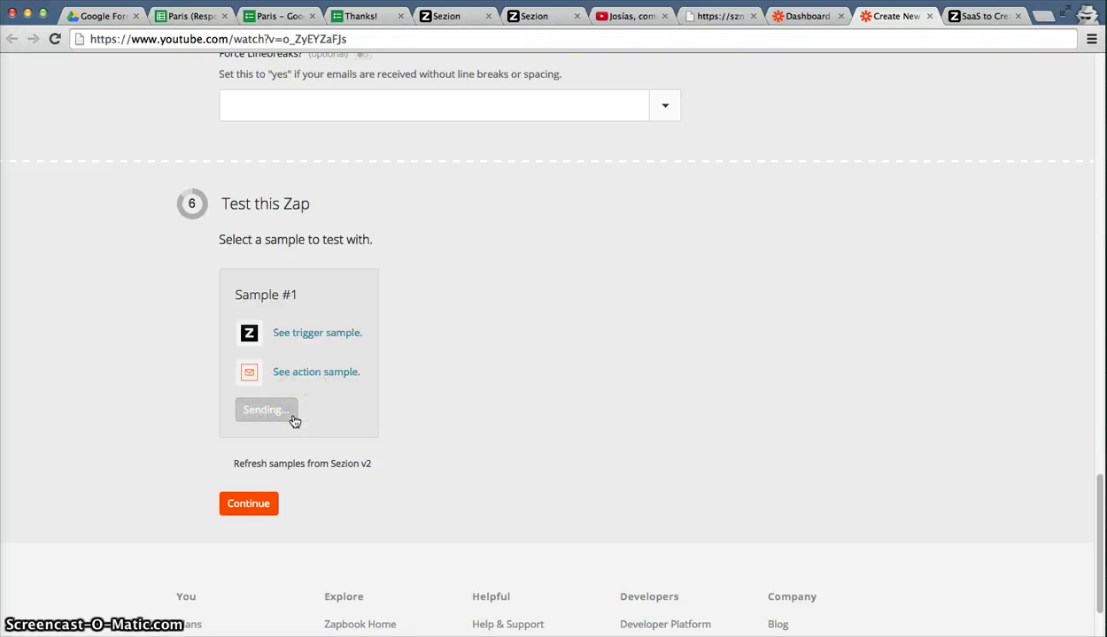
pyautogui.click(345, 370)
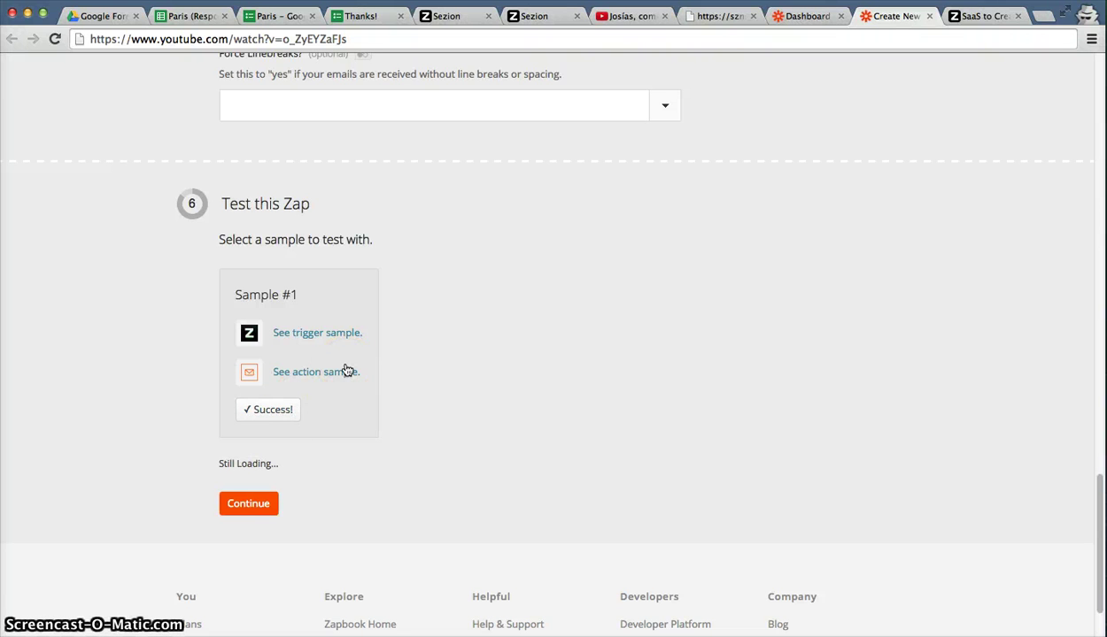
pyautogui.hotkey('ctrl', 't')
pyautogui.write('gmail.com')
pyautogui.press('Return')
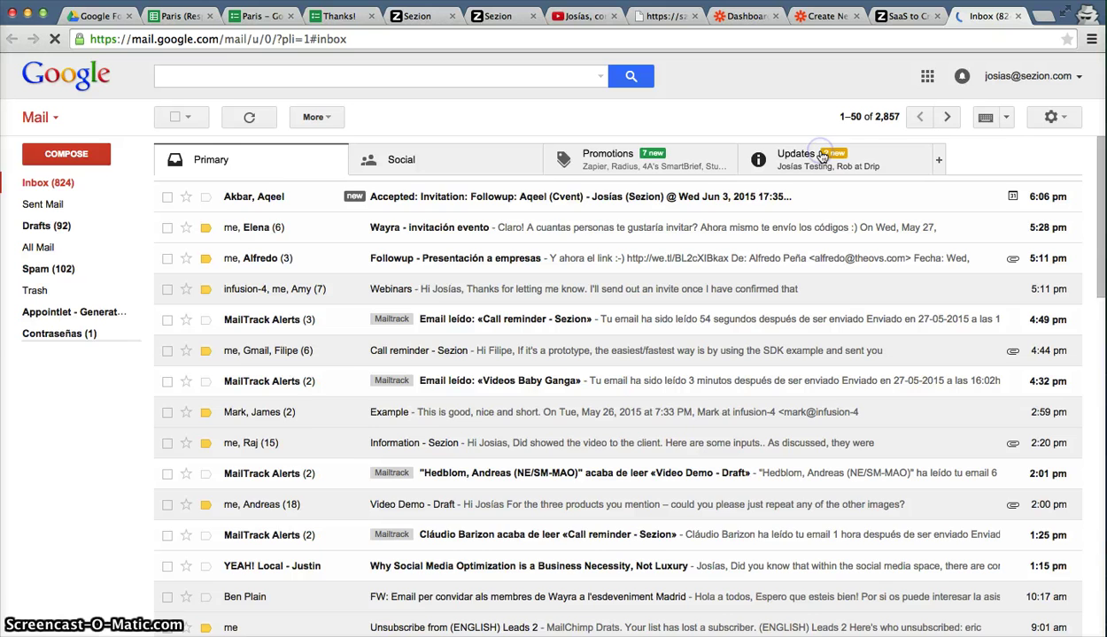
# Open the zap's test email under Gmail's Updates tab and follow its YouTube link.
pyautogui.click(822, 156)
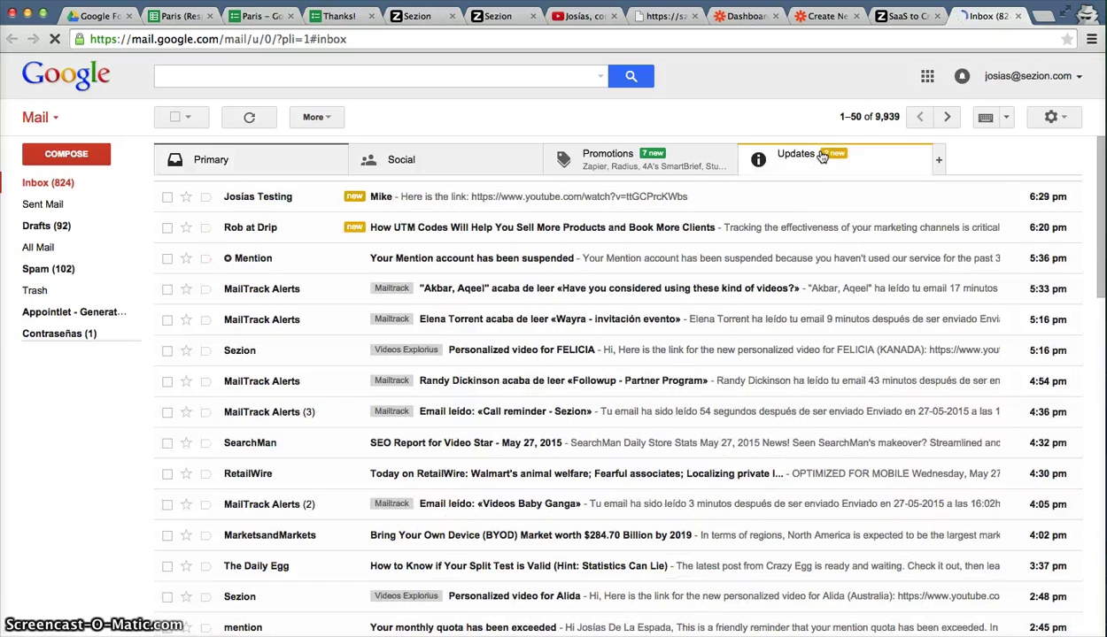
pyautogui.click(247, 200)
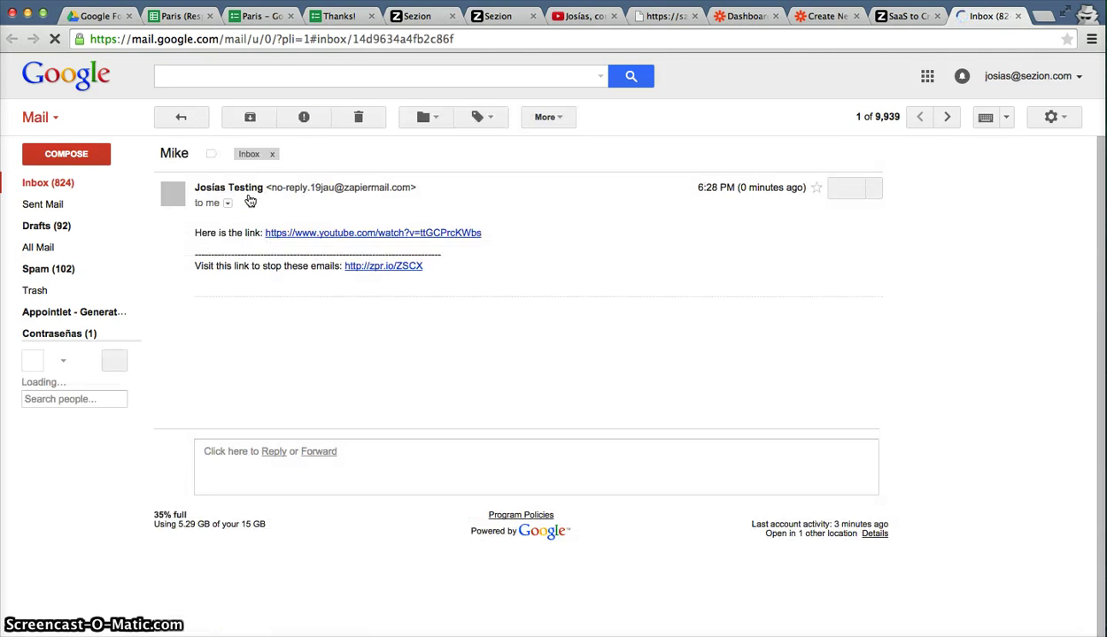
pyautogui.click(272, 230)
pyautogui.click(316, 234)
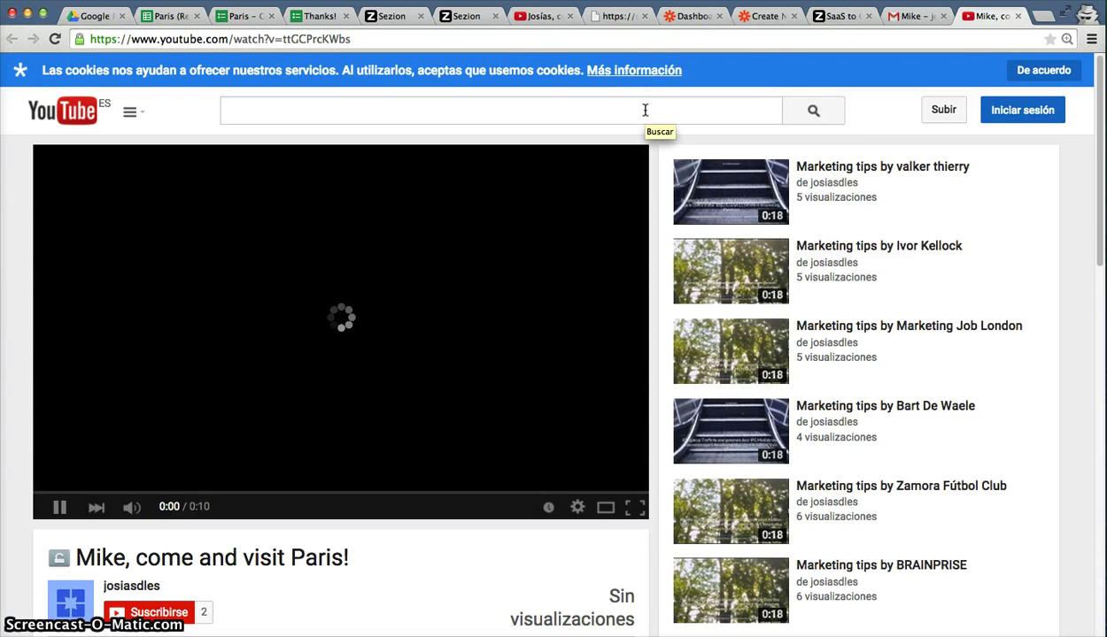
# Raise the volume to play the emailed 10-second Paris video on YouTube.
pyautogui.press('XF86AudioRaiseVolume')
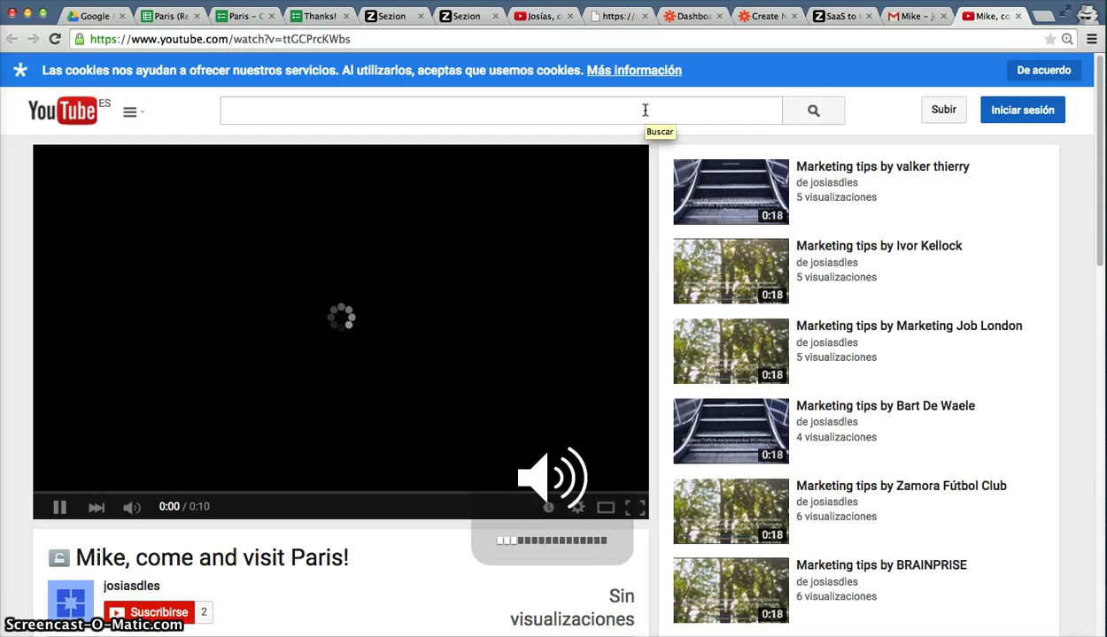